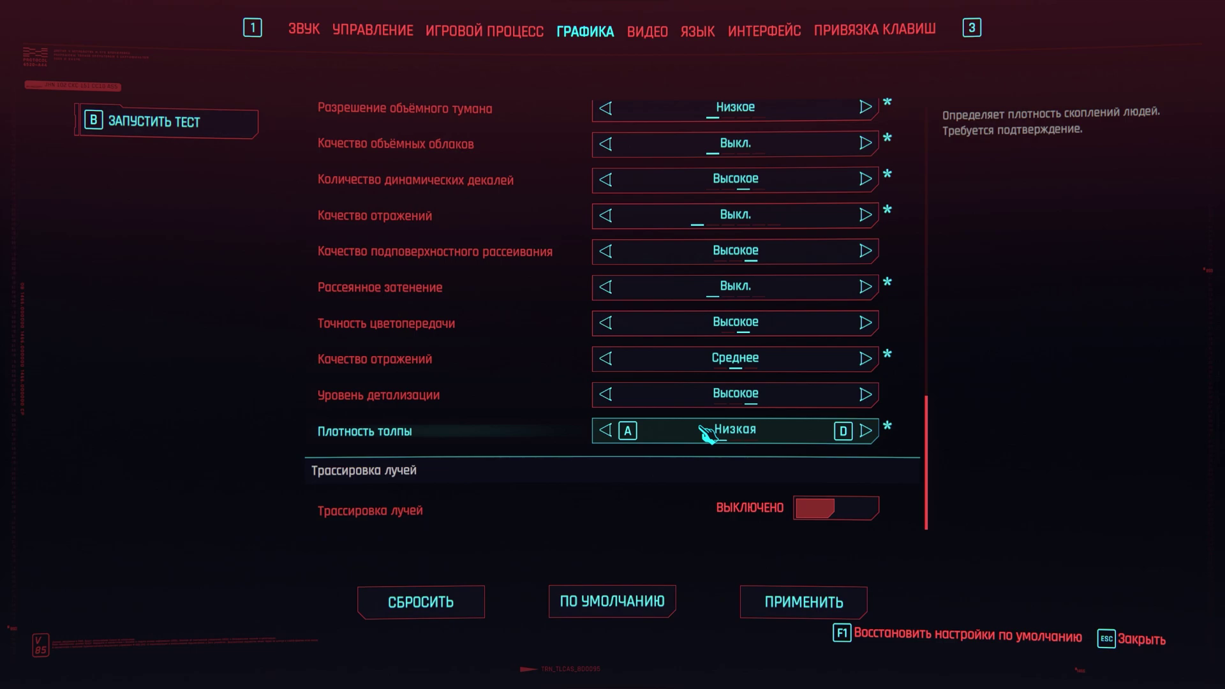
# Set Суперразрешение DLSS to Качество, review the remaining graphics options and apply the settings
pyautogui.scroll(5, 727, 427)
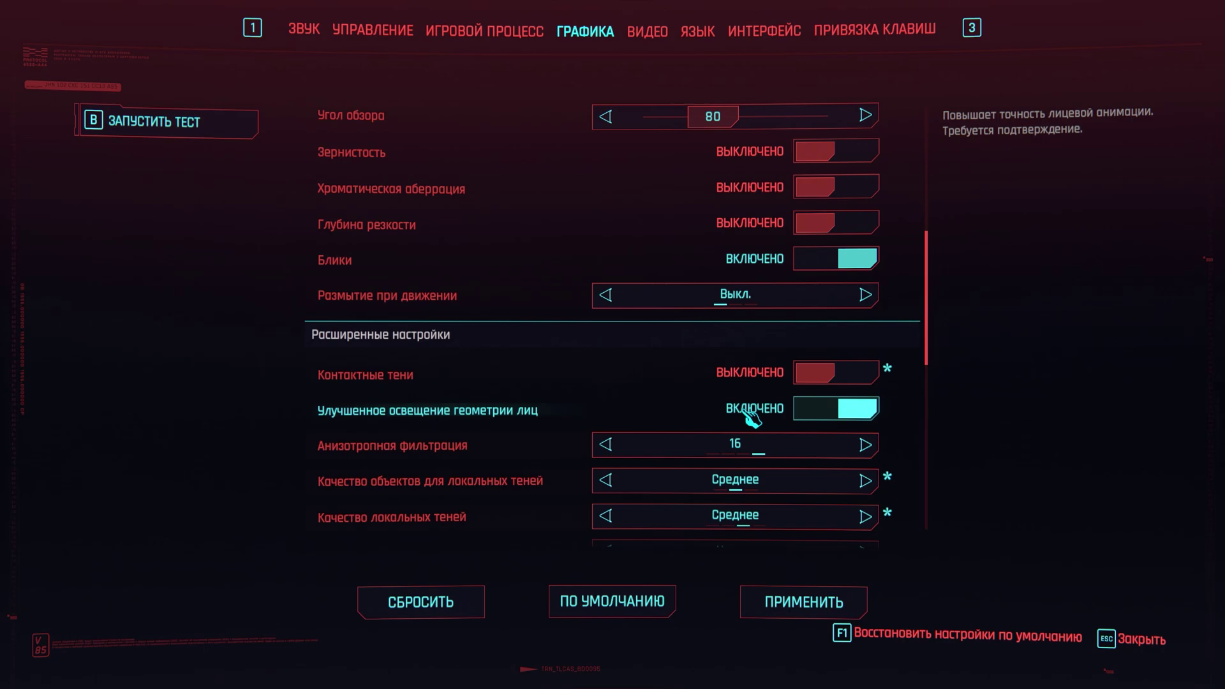
pyautogui.scroll(8, 748, 415)
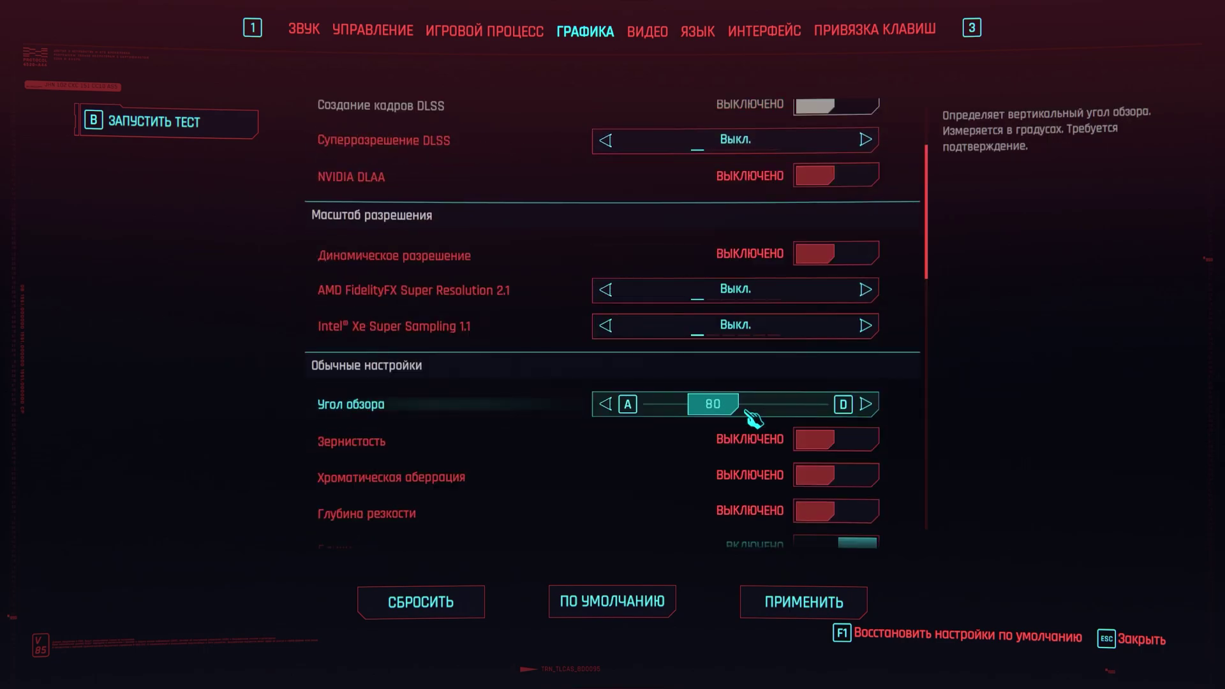
pyautogui.scroll(3, 759, 231)
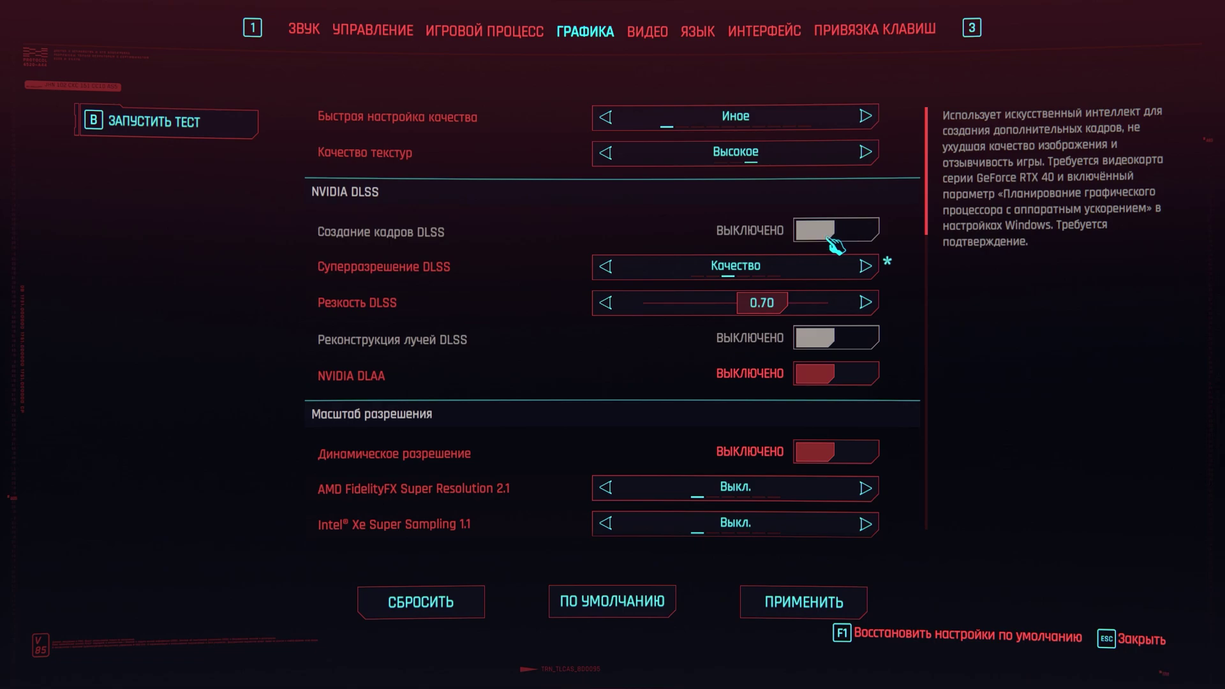
pyautogui.moveTo(943, 219); pyautogui.dragTo(931, 486)
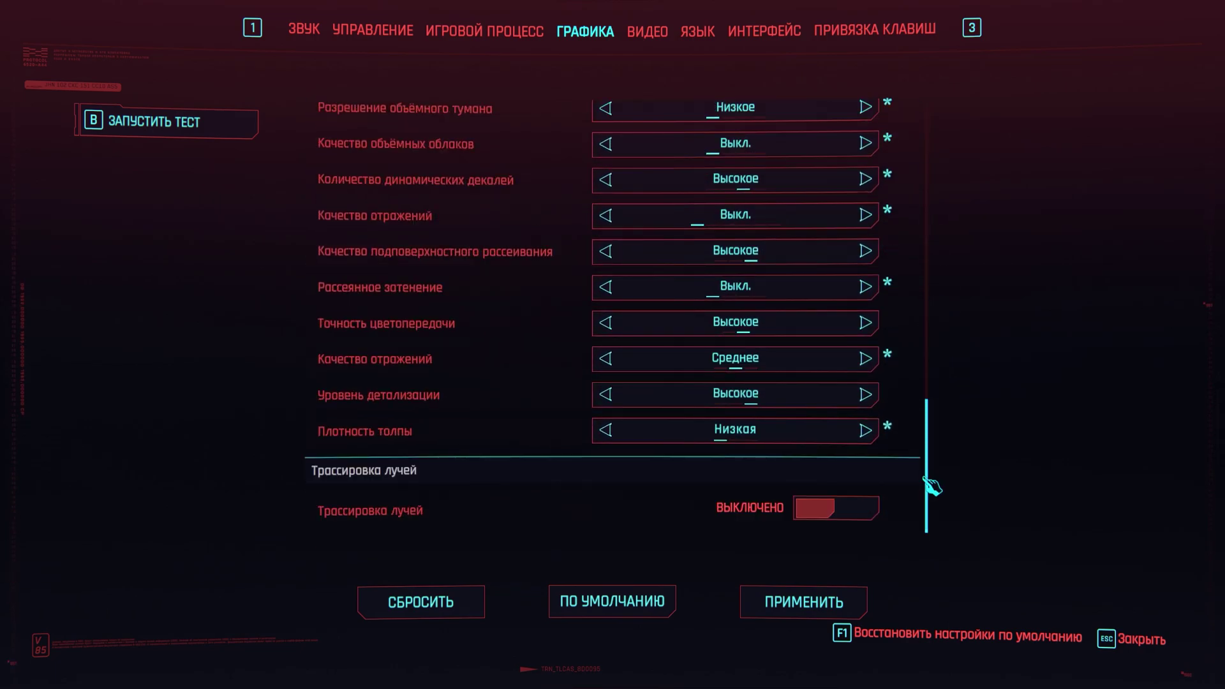
pyautogui.click(800, 606)
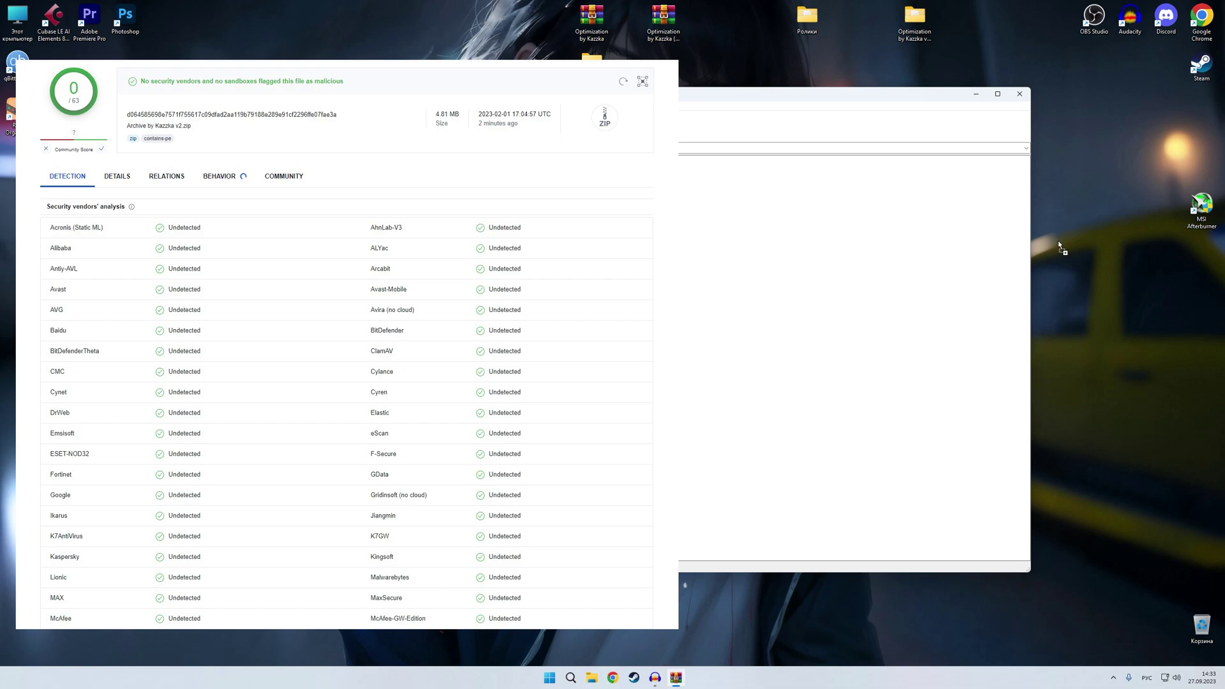
# Close the archive window and look over the items in the Archive by Kazzka v2 folder
pyautogui.click(1019, 94)
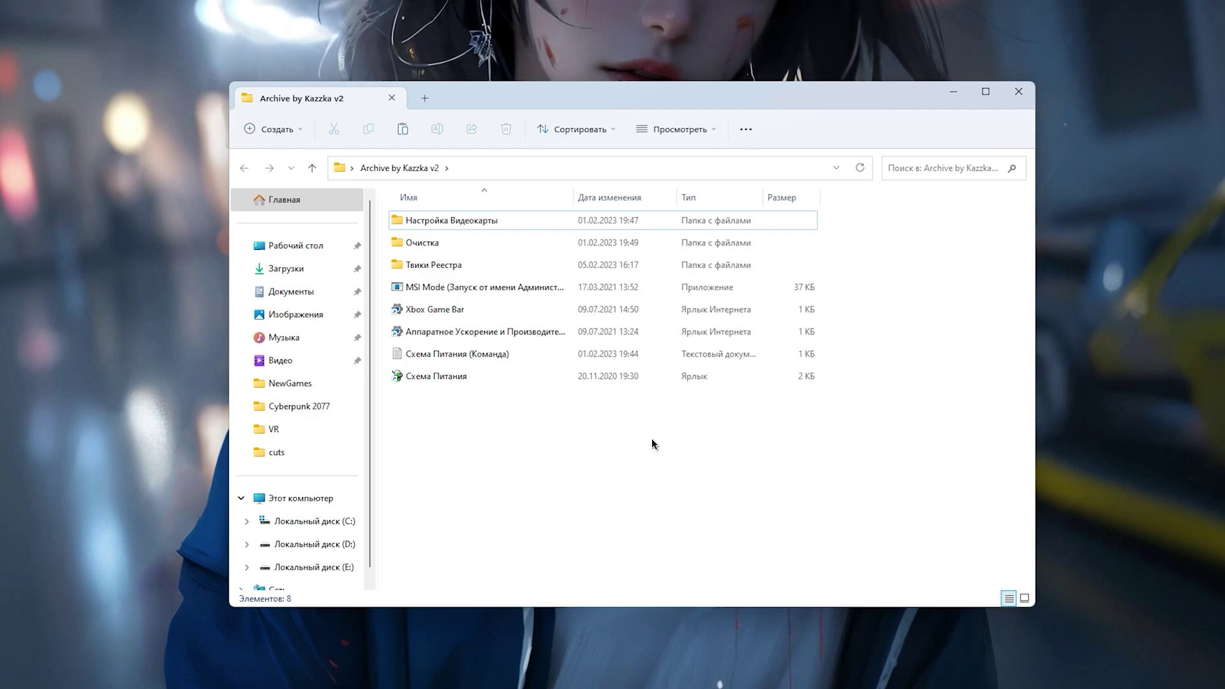
pyautogui.moveTo(846, 223); pyautogui.dragTo(690, 257)
pyautogui.click(498, 224)
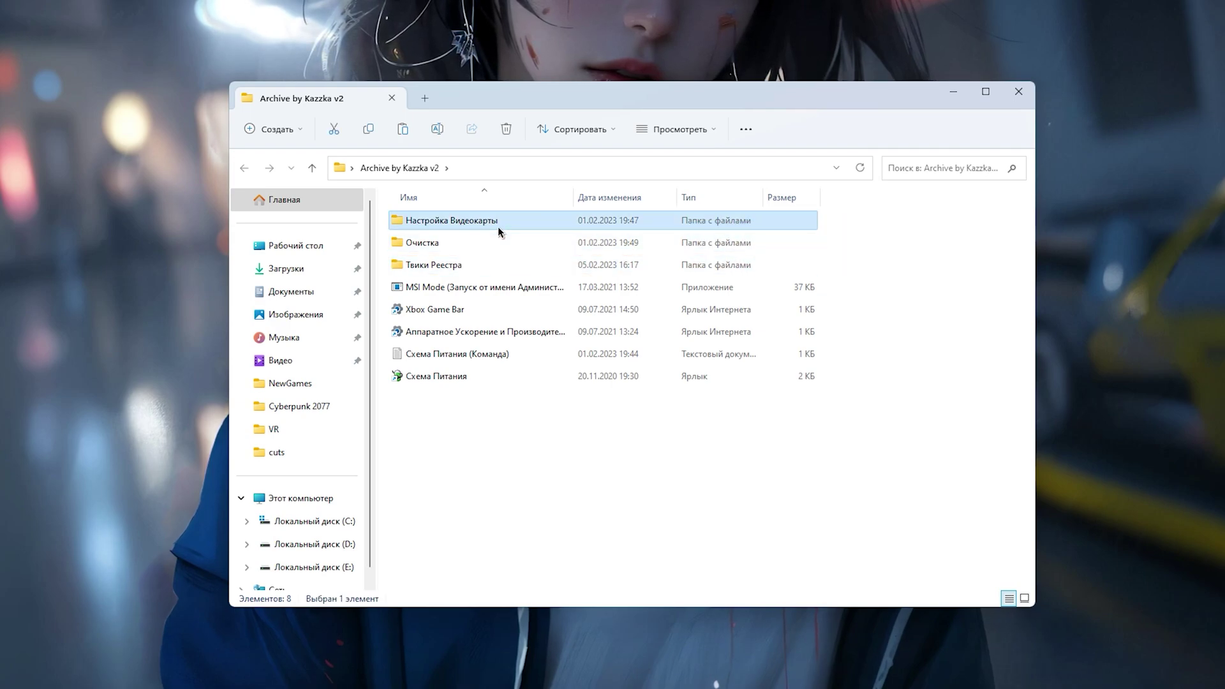
pyautogui.click(475, 238)
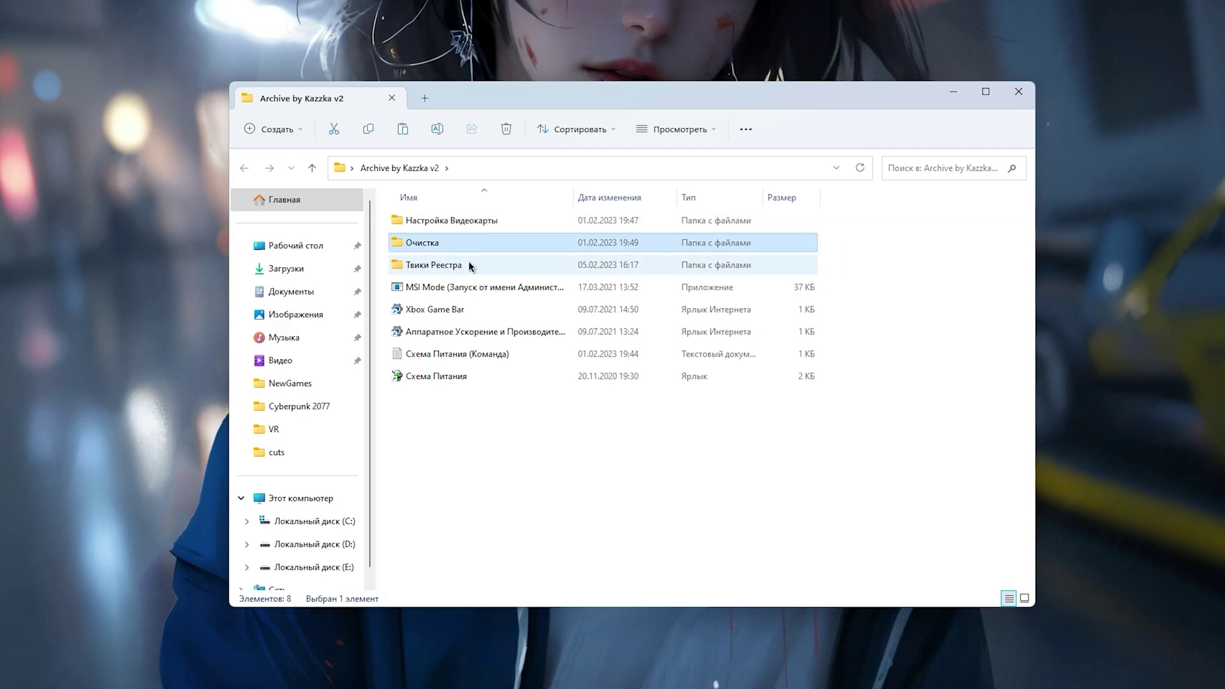
pyautogui.click(469, 263)
pyautogui.click(469, 295)
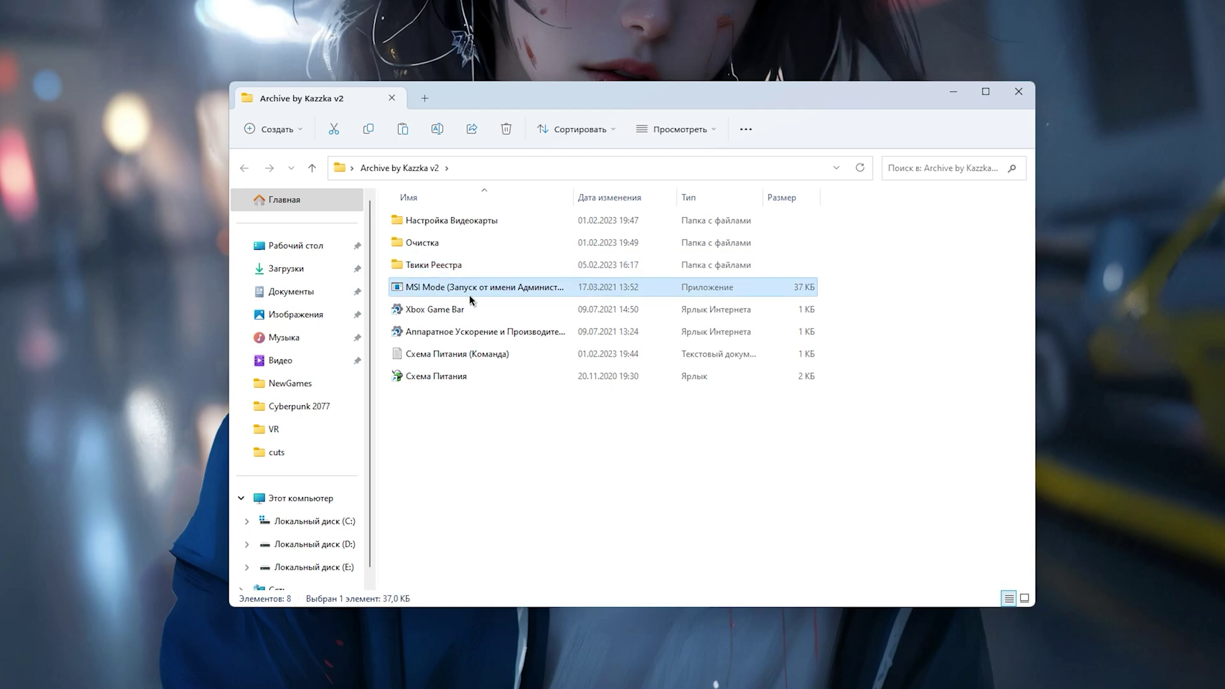
# Open the Схема Питания (Команда) text file and copy its powercfg -duplicatescheme command line
pyautogui.doubleClick(471, 358)
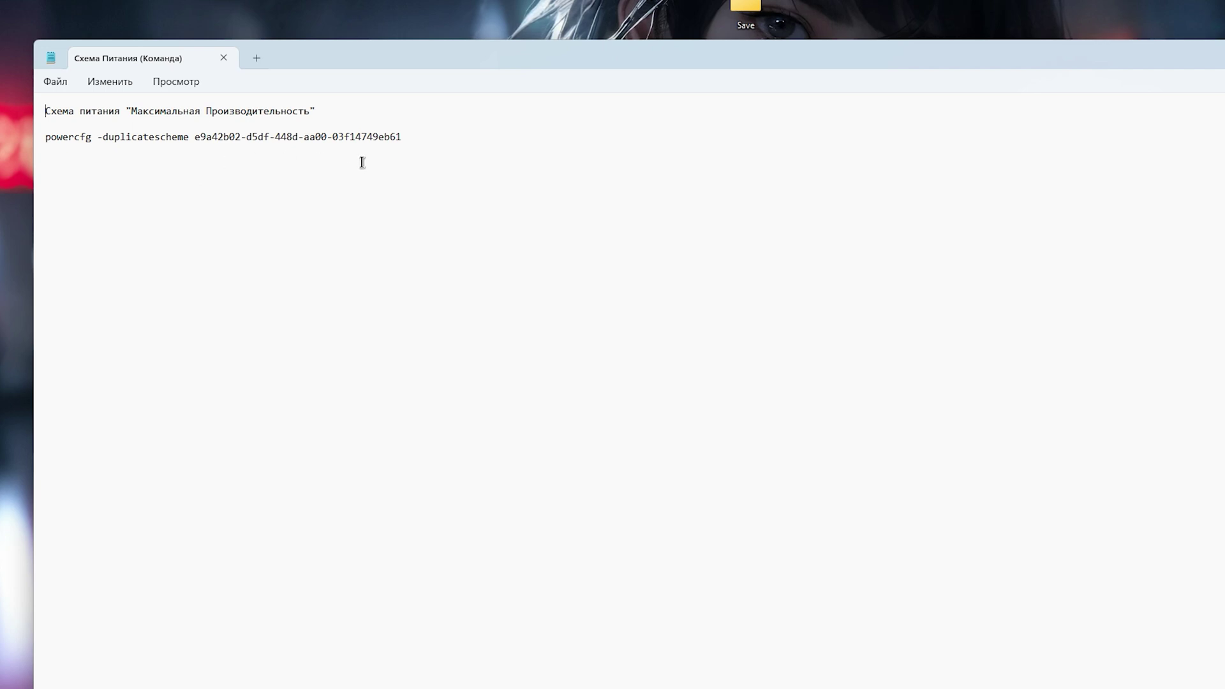
pyautogui.moveTo(402, 137); pyautogui.dragTo(44, 136)
pyautogui.rightClick(245, 139)
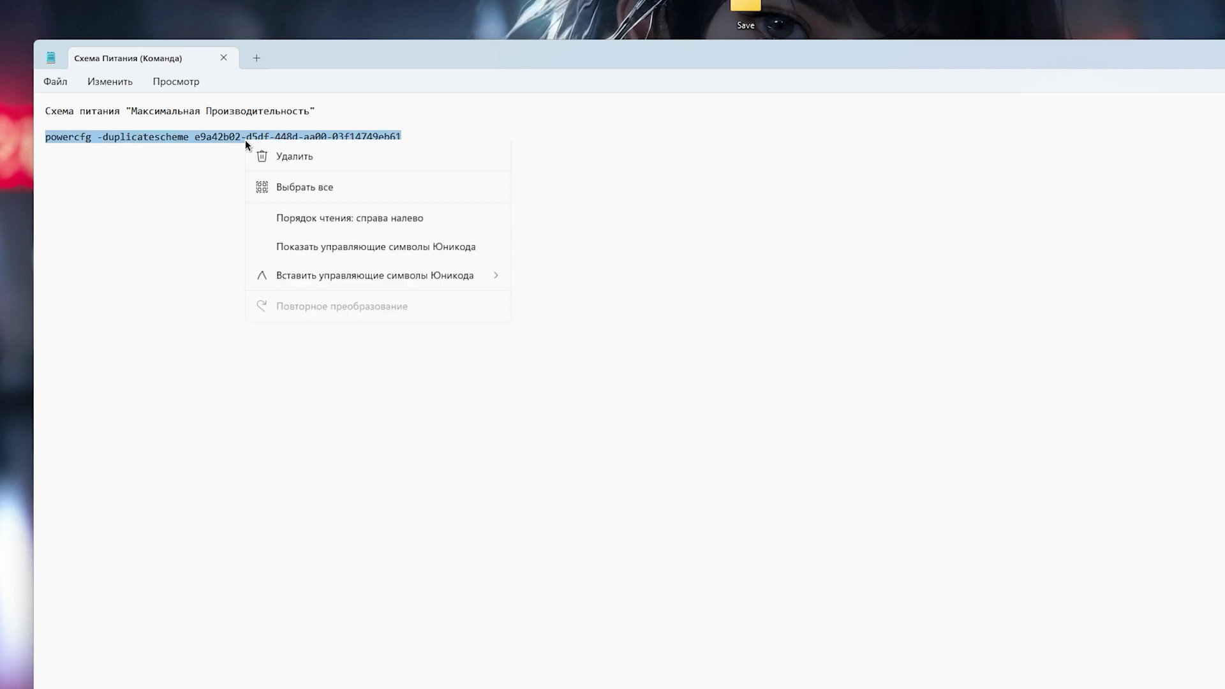
pyautogui.click(322, 213)
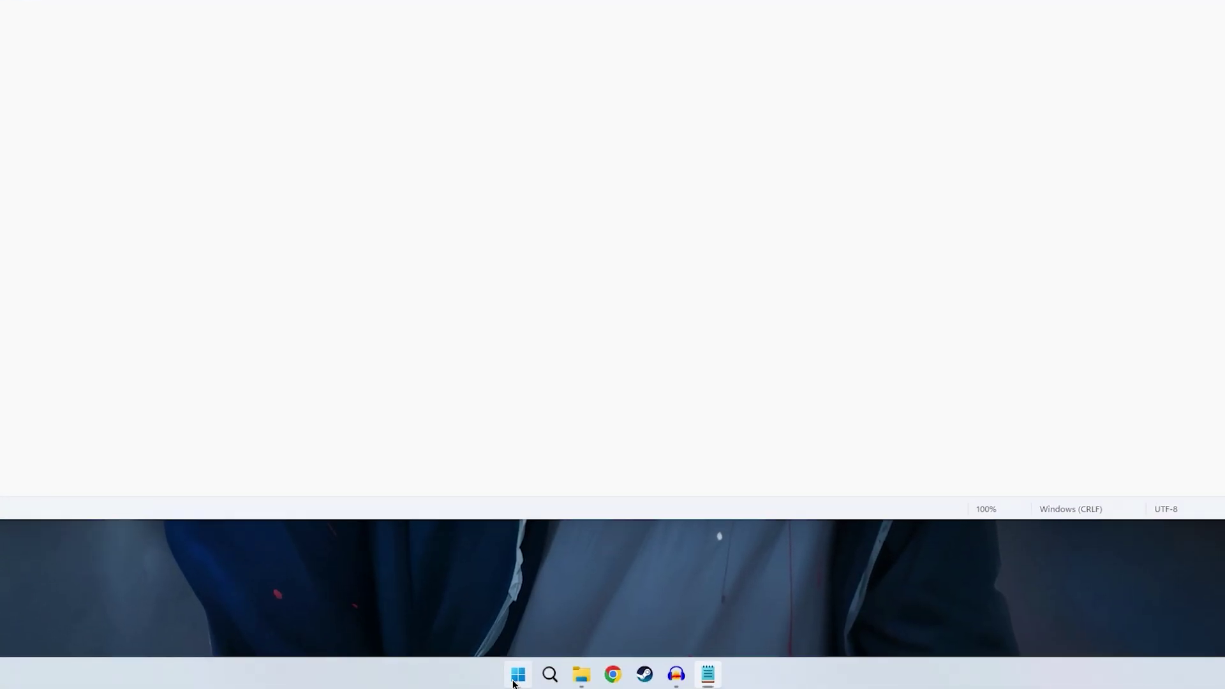
# Run powercfg -duplicatescheme e9a42b02-d5df-448d-aa00-03f14749eb61 in Windows PowerShell as administrator, then close PowerShell and the text file
pyautogui.rightClick(517, 676)
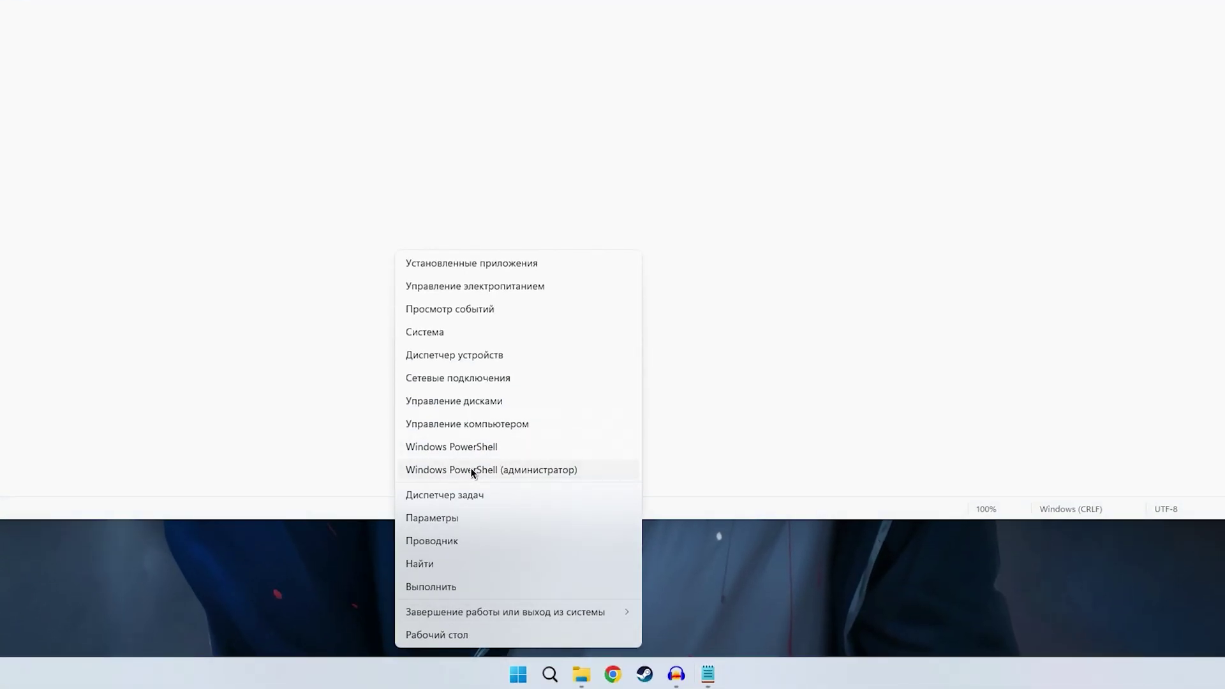
pyautogui.click(472, 469)
pyautogui.click(542, 338)
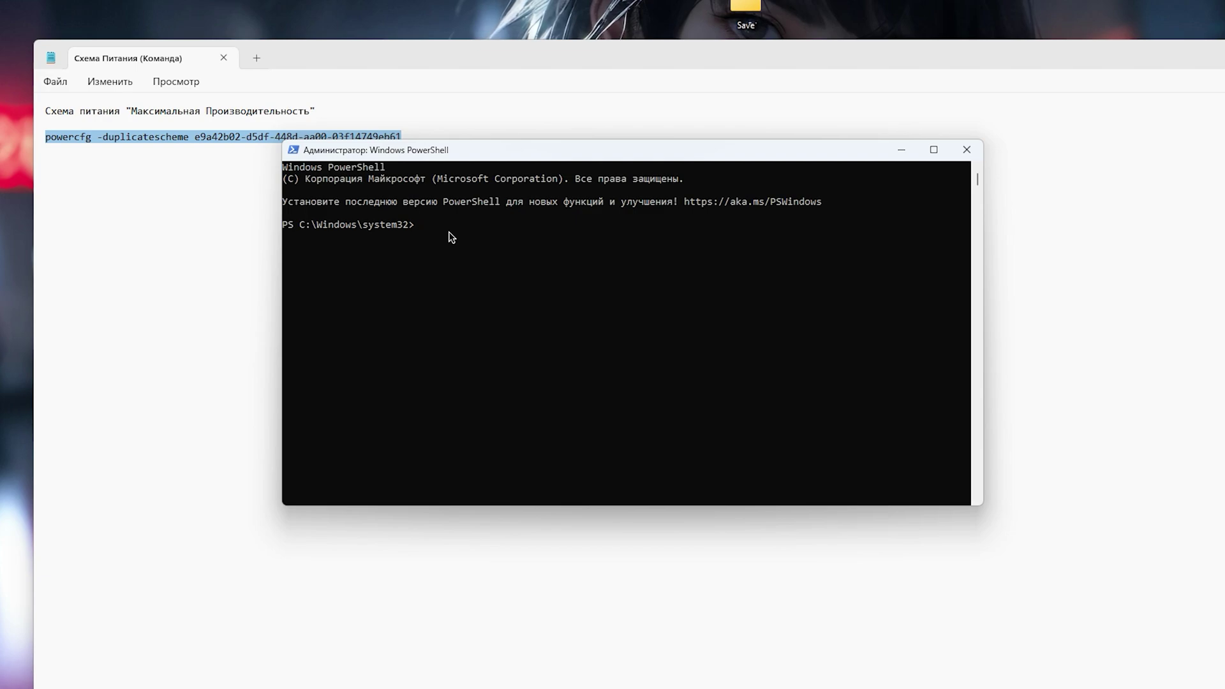
pyautogui.rightClick(435, 227)
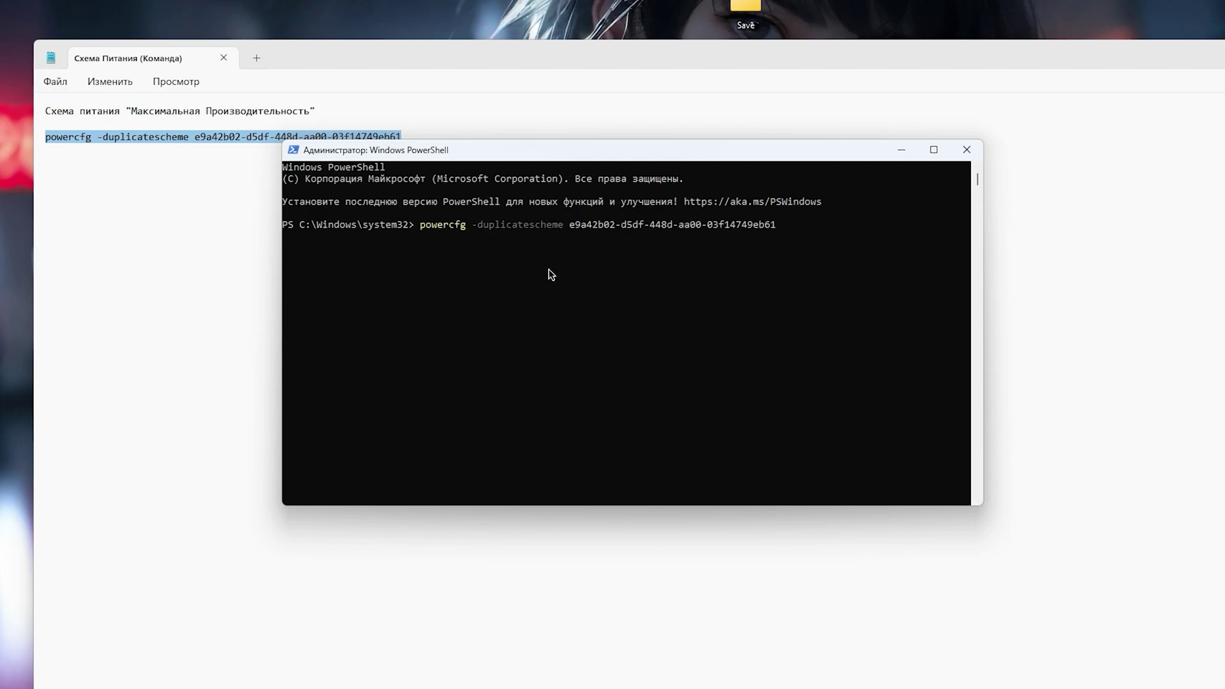
pyautogui.press('Return')
pyautogui.click(966, 150)
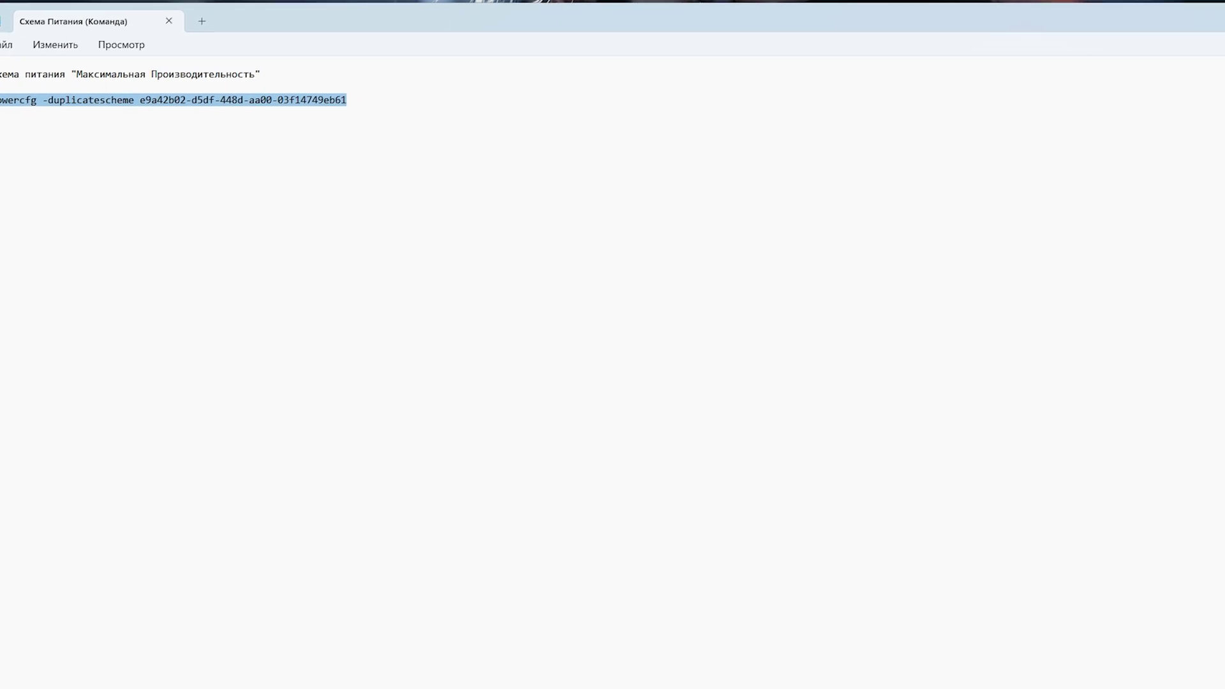
pyautogui.hotkey('alt', 'F4')
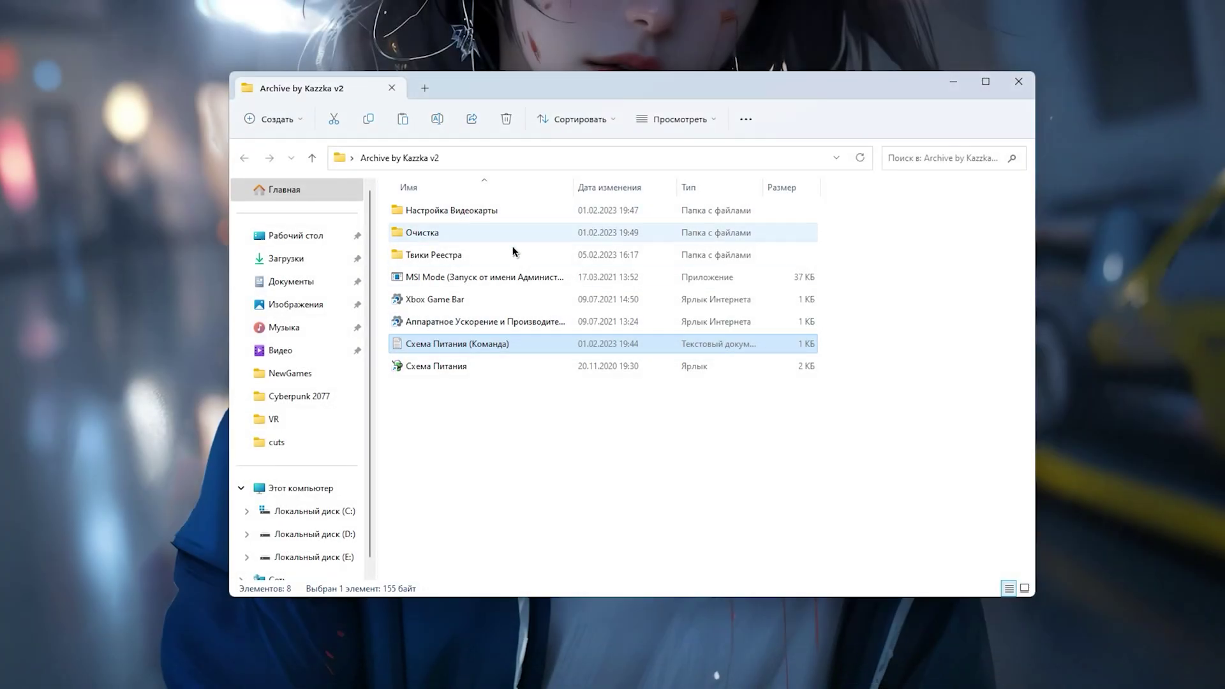
# Open the Схема Питания shortcut, expand the additional power schemes and choose Максимальная производительность
pyautogui.doubleClick(522, 367)
pyautogui.click(448, 335)
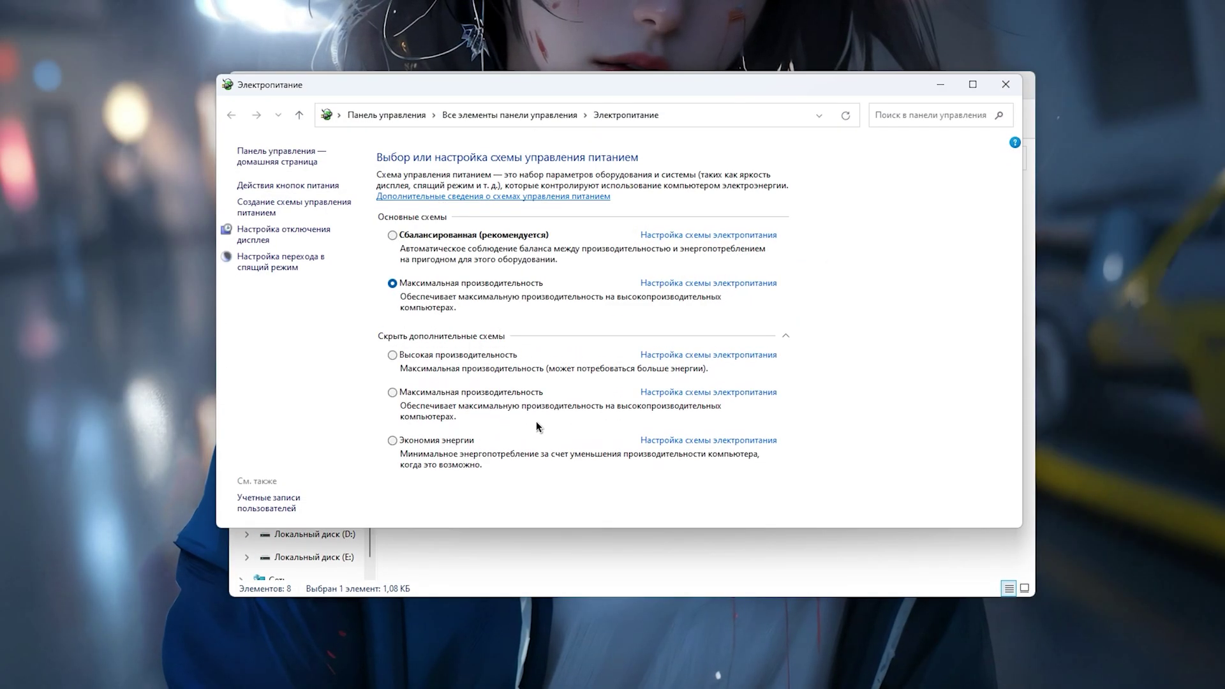
pyautogui.click(423, 393)
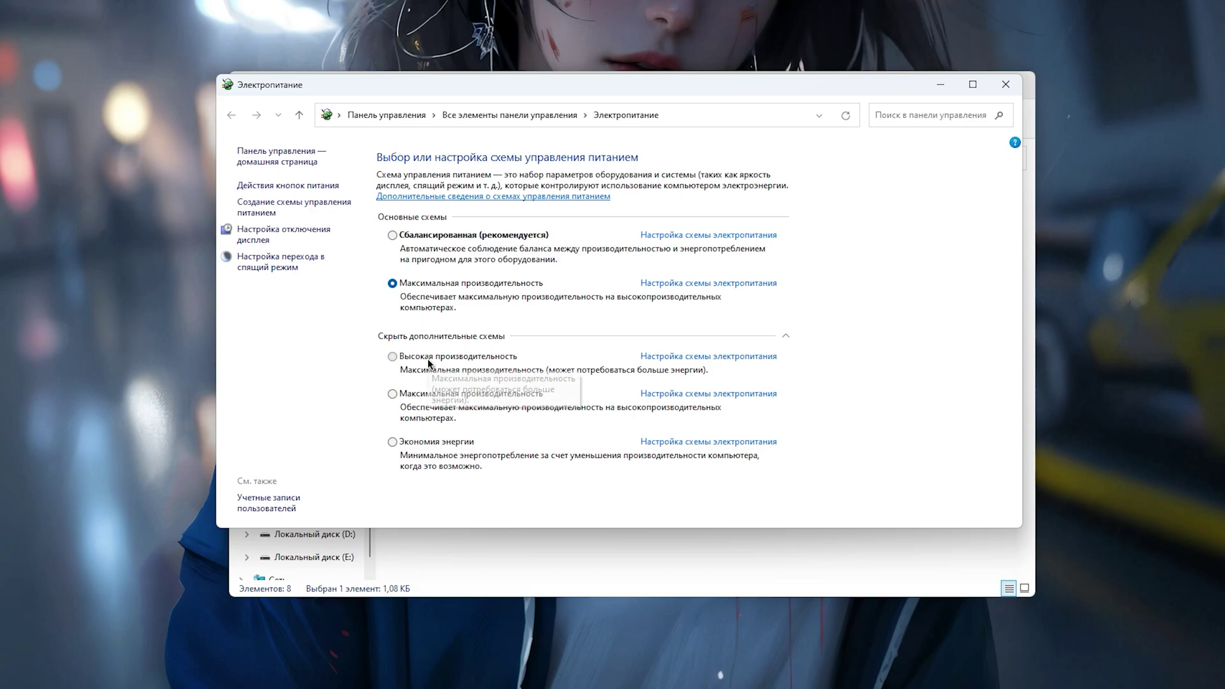
# Open the settings of the additional Максимальная производительность scheme and delete that scheme
pyautogui.click(392, 356)
pyautogui.click(683, 395)
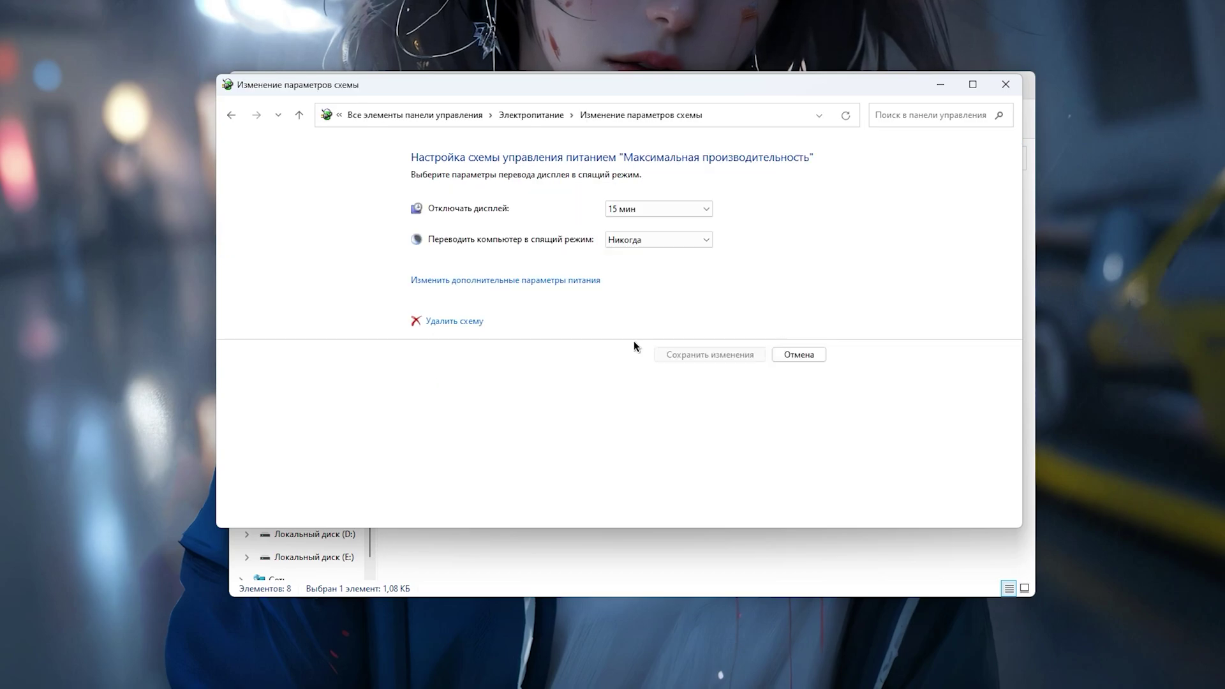
pyautogui.click(471, 321)
pyautogui.click(642, 327)
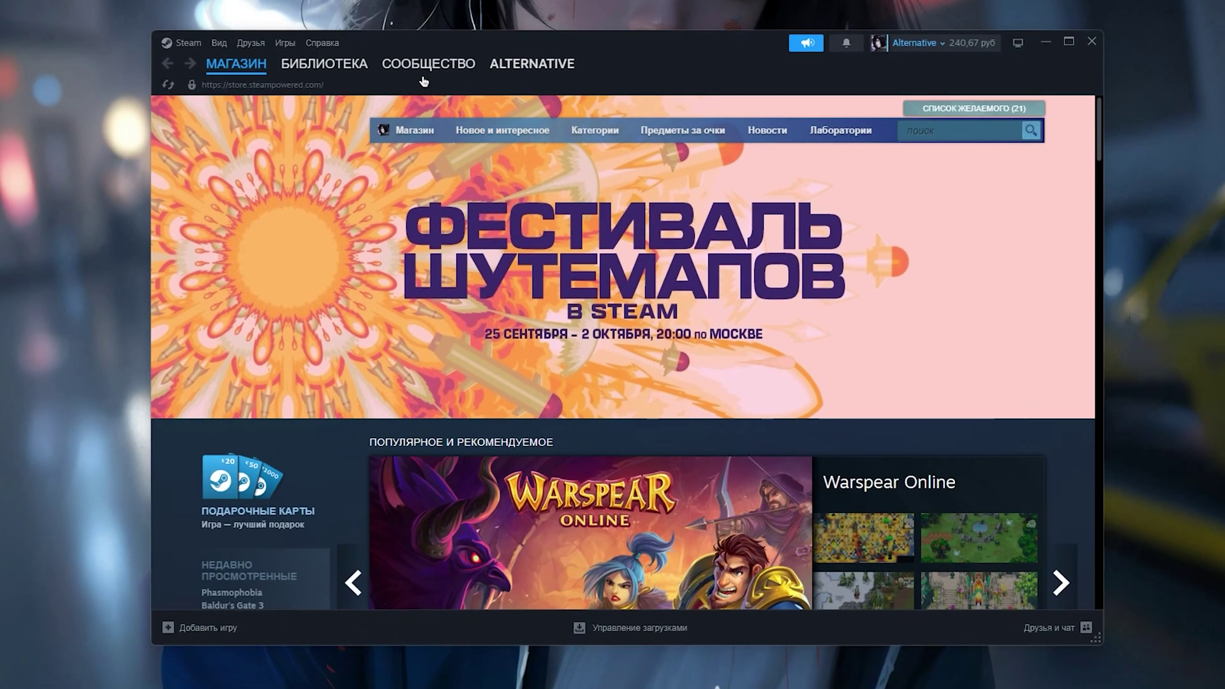
# In the Steam library, open the properties of Dota 2 and browse to its installed files
pyautogui.click(324, 64)
pyautogui.click(220, 359)
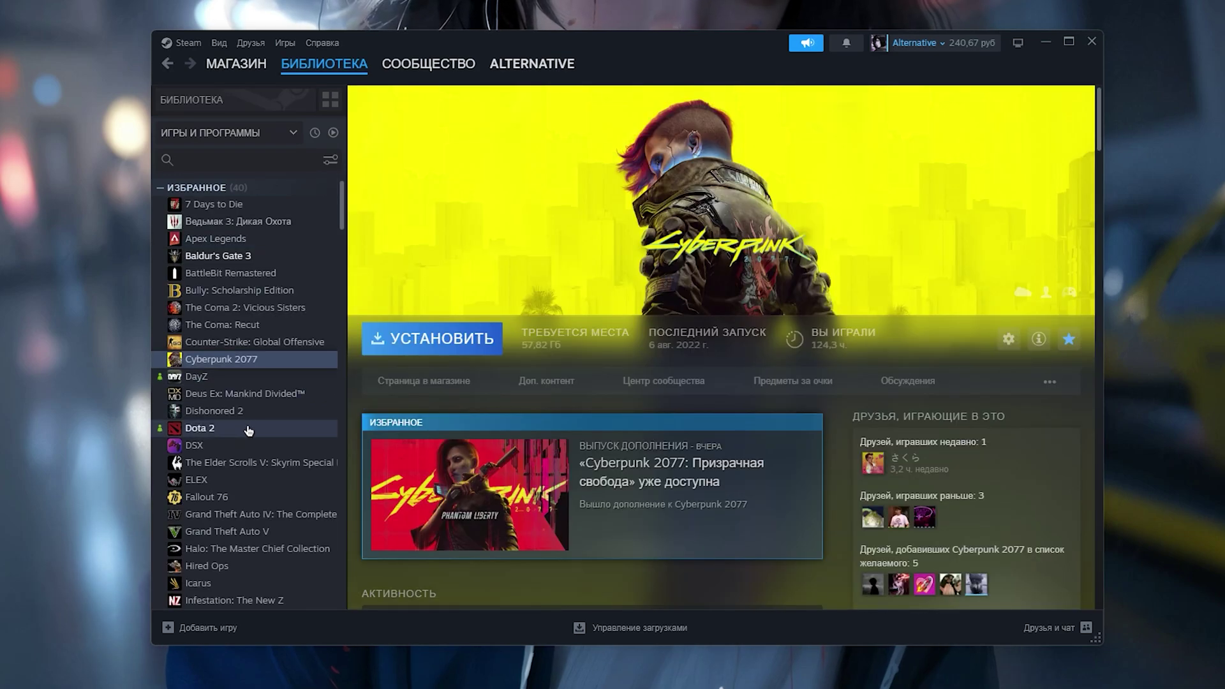
pyautogui.click(249, 428)
pyautogui.rightClick(226, 433)
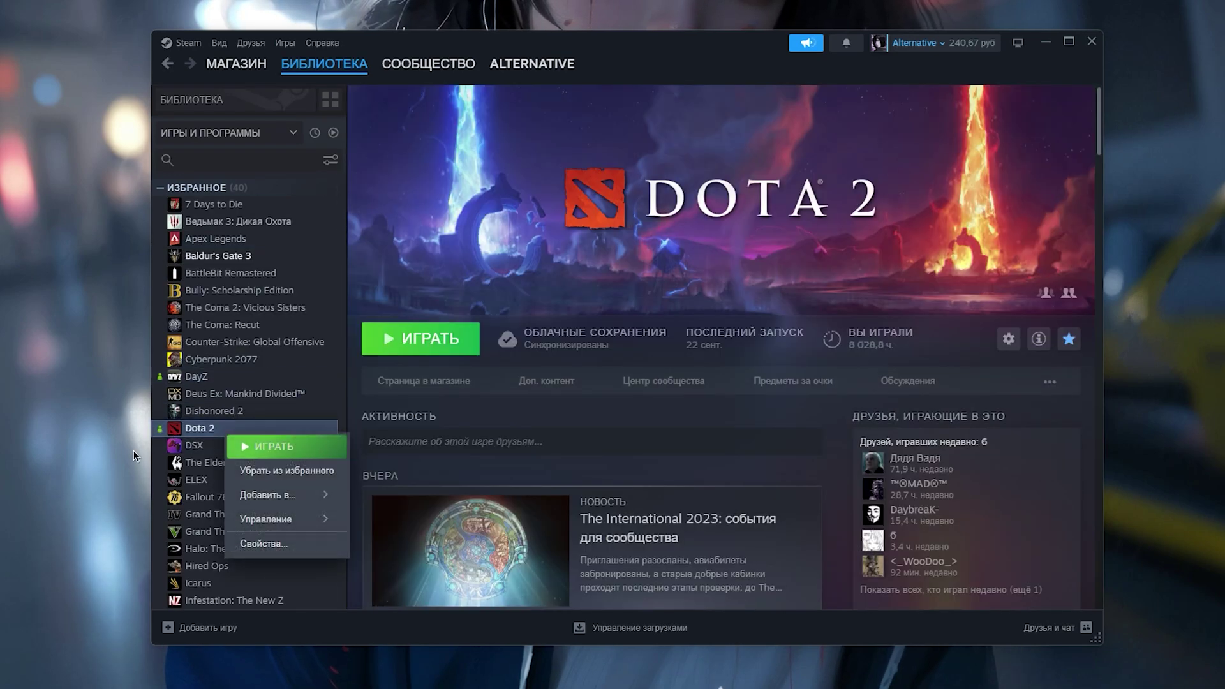
pyautogui.click(281, 544)
pyautogui.click(389, 249)
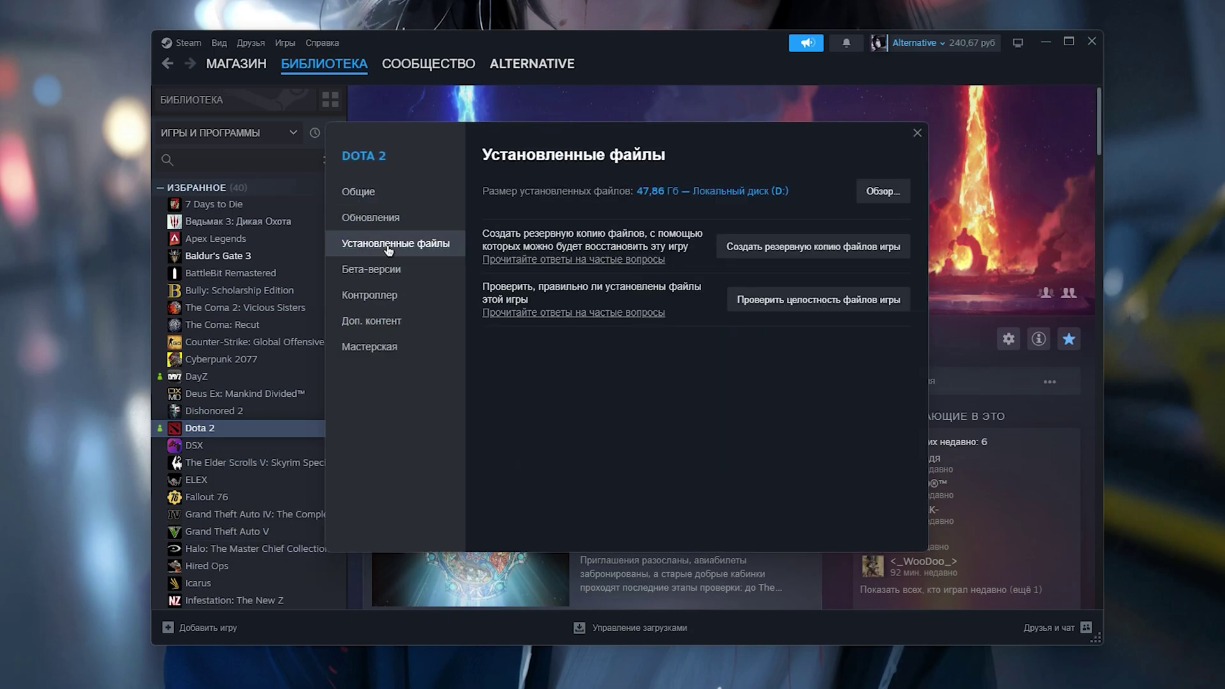
pyautogui.click(883, 190)
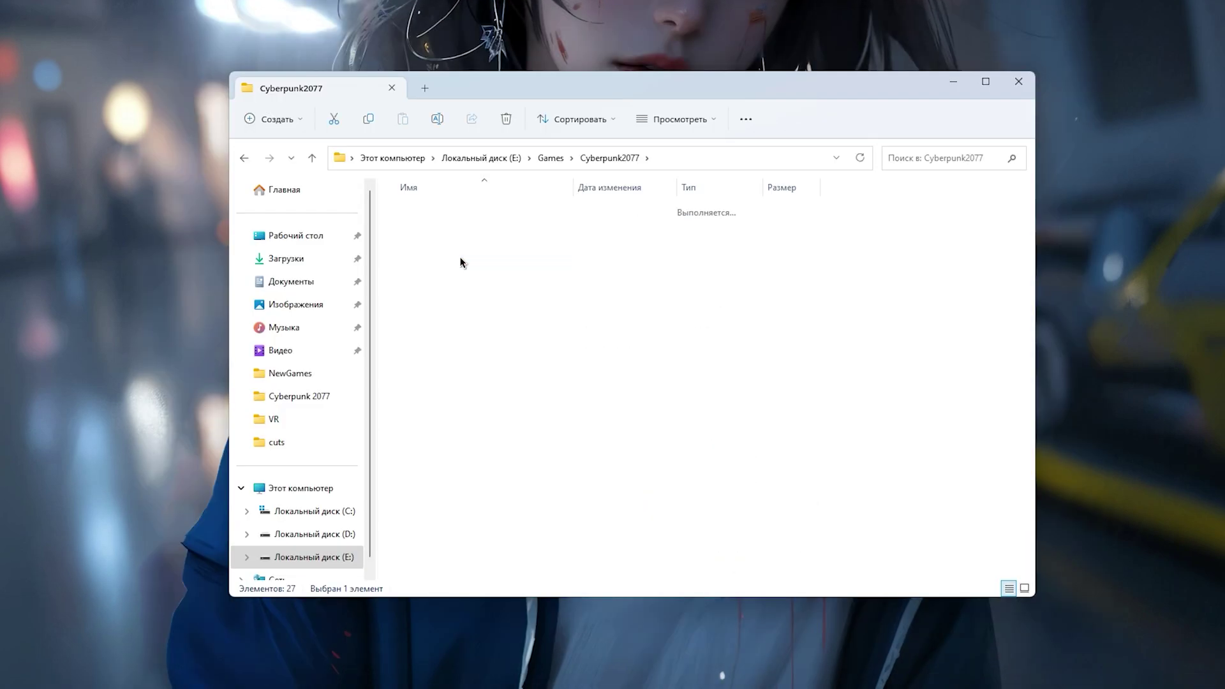
# Go to the bin\x64 subfolder of the Cyberpunk2077 game folder and select the Cyberpunk2077 application
pyautogui.doubleClick(461, 233)
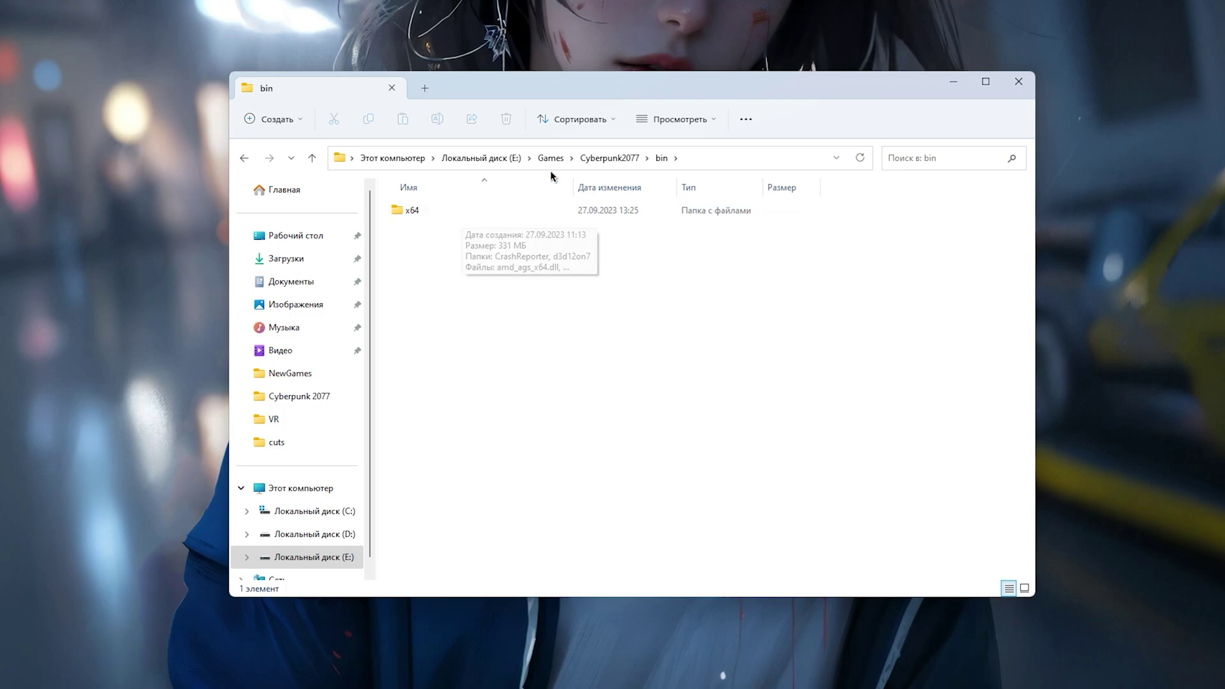
pyautogui.doubleClick(462, 216)
pyautogui.click(487, 341)
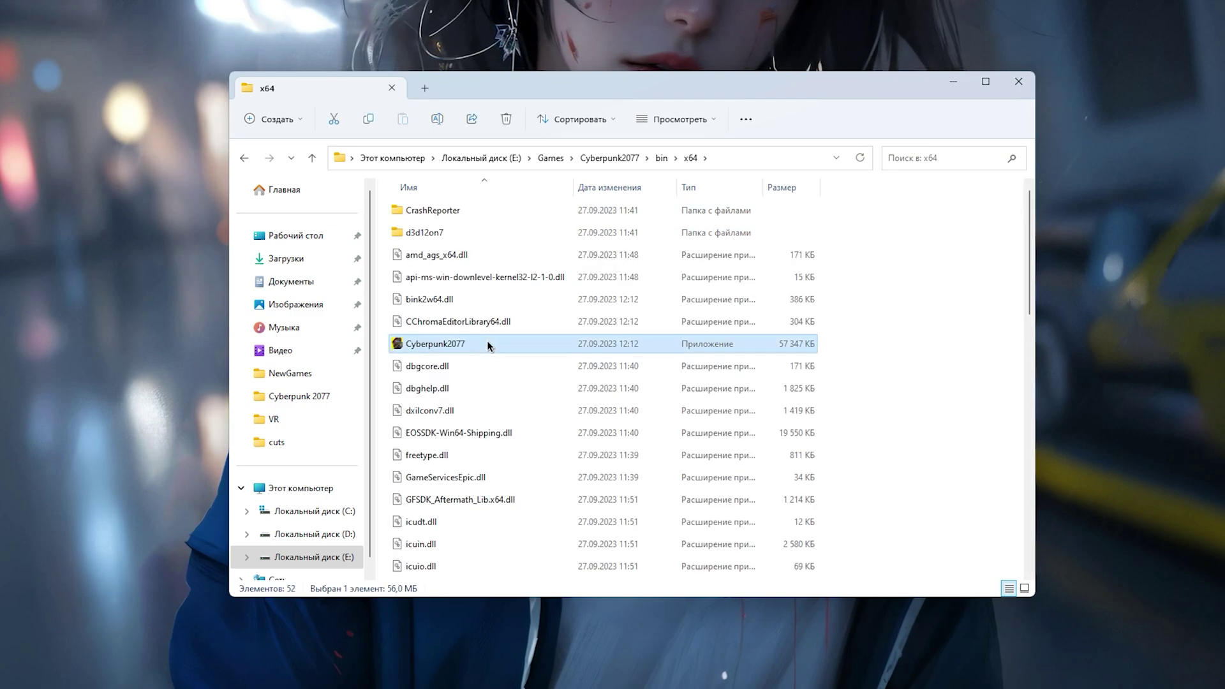
# Open the compatibility properties of the Cyberpunk2077 application and enable Отключить оптимизацию во весь экран
pyautogui.rightClick(487, 343)
pyautogui.click(533, 518)
pyautogui.click(613, 390)
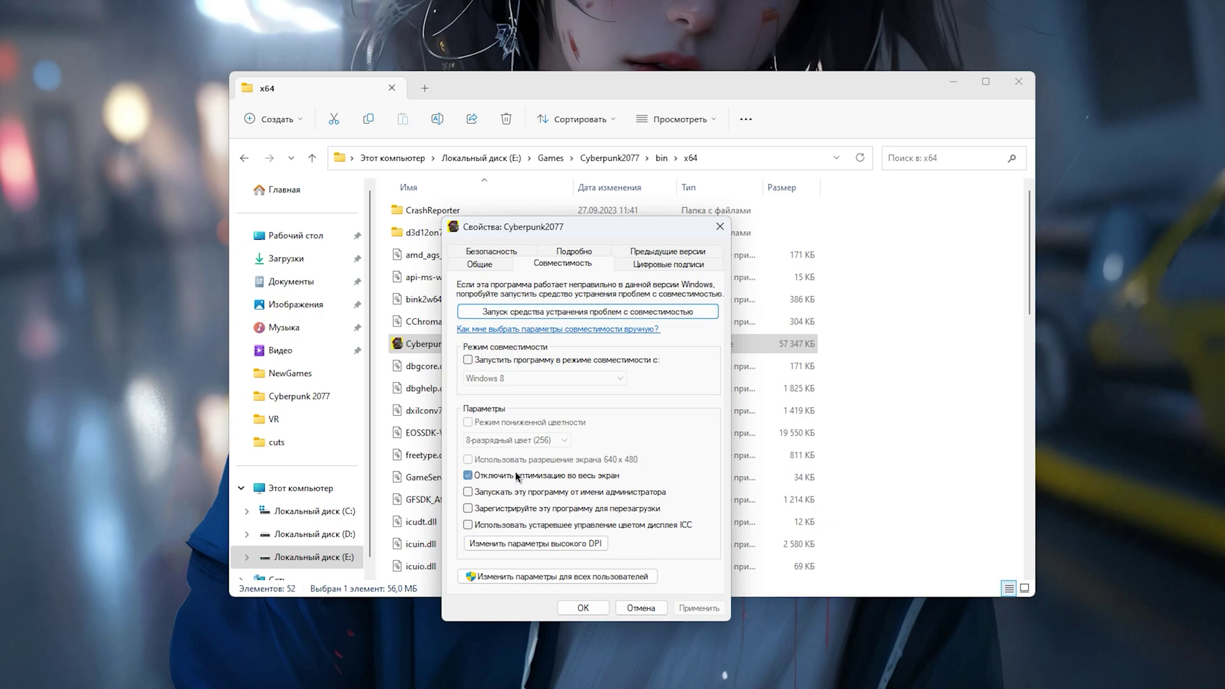
# Override the high DPI scaling mode for Cyberpunk2077.exe with scaling performed by Приложение, and apply the properties
pyautogui.click(533, 544)
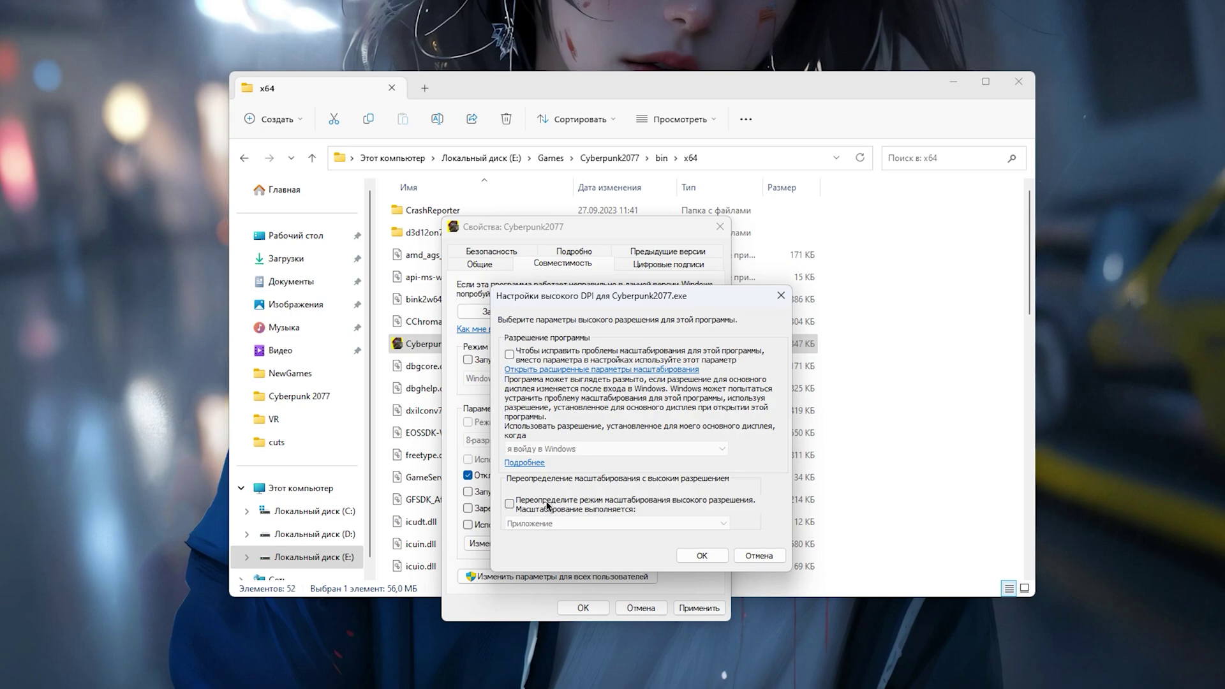
pyautogui.click(547, 506)
pyautogui.click(701, 555)
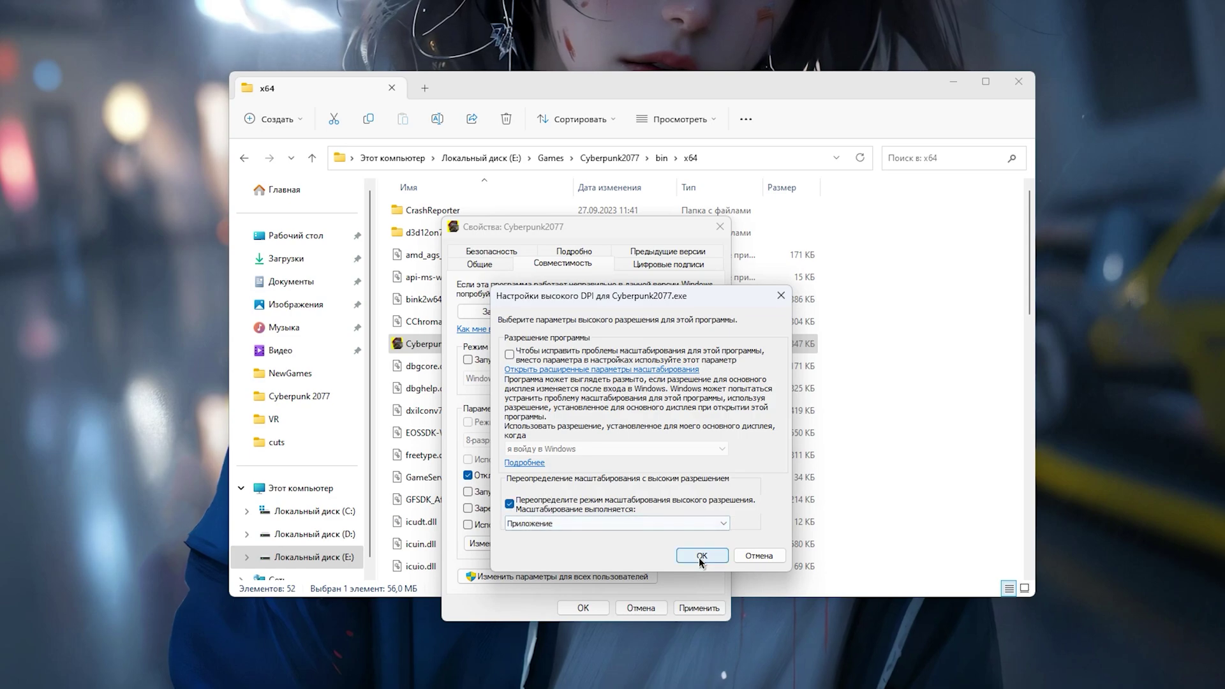
pyautogui.click(699, 608)
pyautogui.click(586, 612)
# Copy the folder path E:\Games\Cyberpunk2077\bin\x64 and close that folder window
pyautogui.click(382, 158)
pyautogui.hotkey('ctrl', 'c')
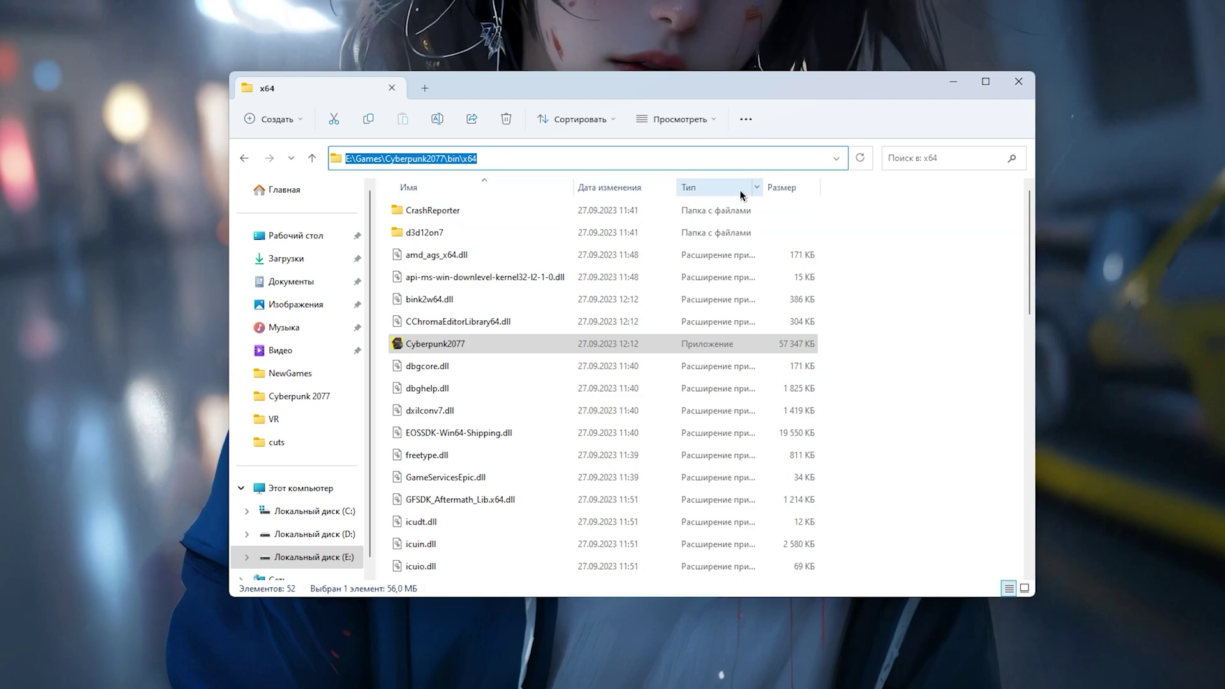
pyautogui.click(1026, 89)
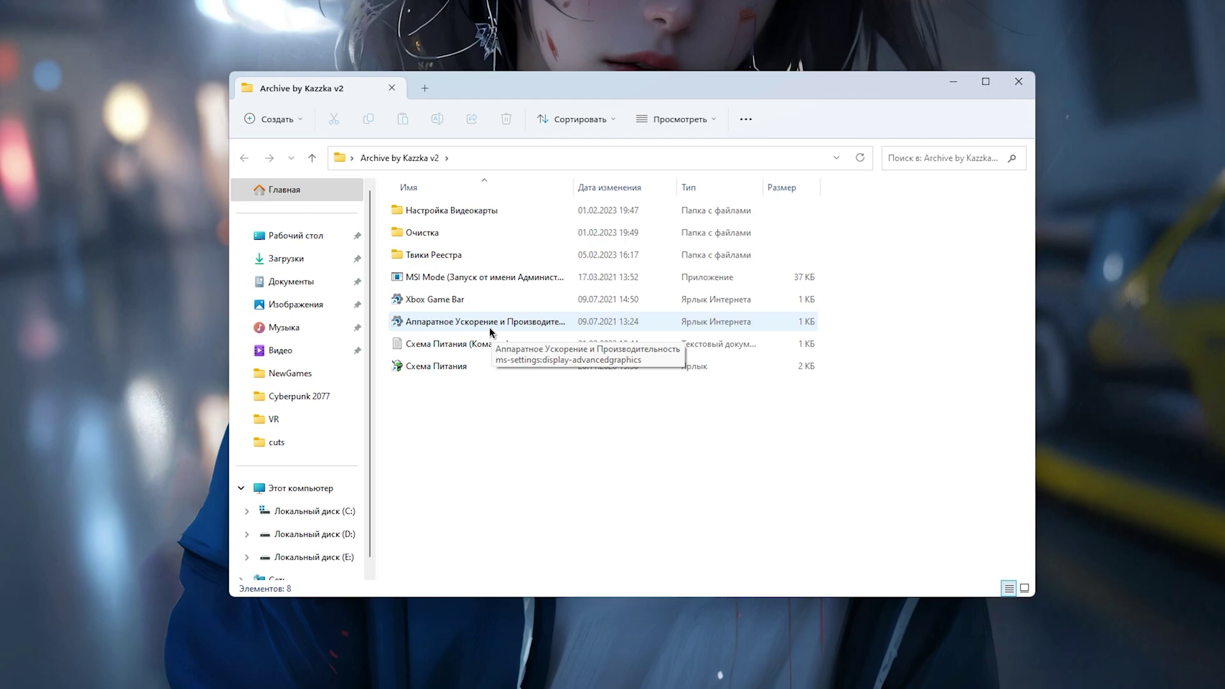
# Open the Аппаратное Ускорение и Производительность shortcut and expand the Cyberpunk 2077 entry among the apps with custom graphics settings
pyautogui.doubleClick(491, 324)
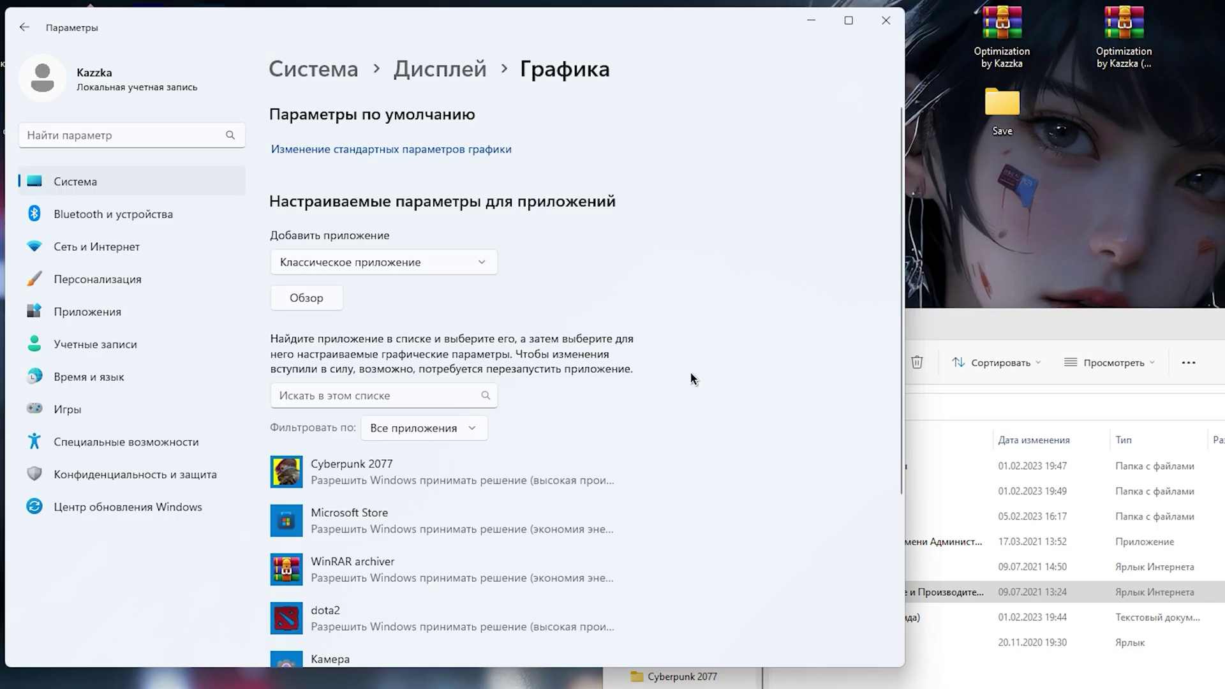
pyautogui.scroll(-3, 447, 467)
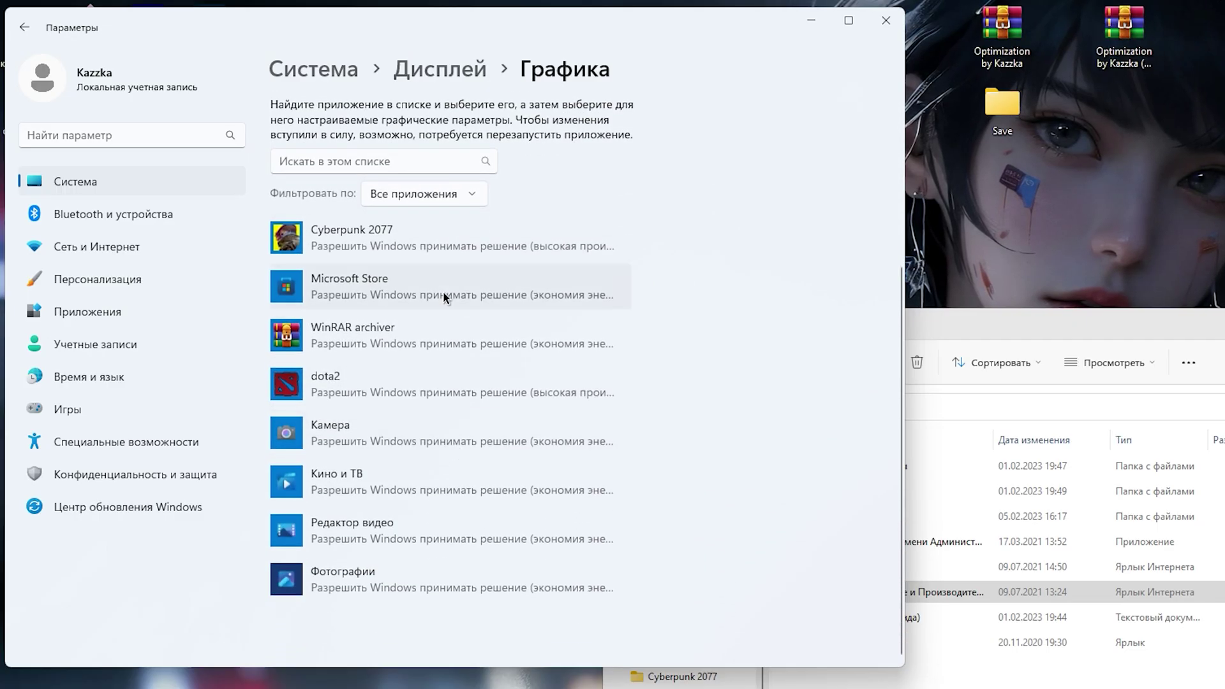
pyautogui.click(392, 250)
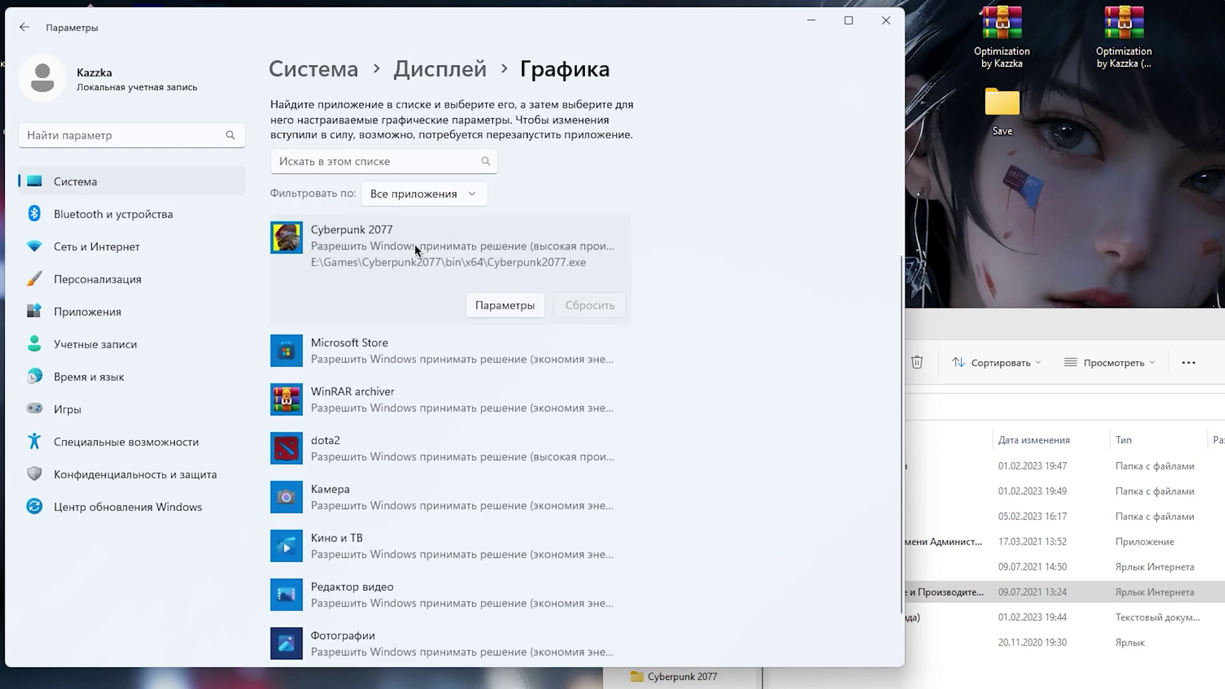
pyautogui.scroll(3, 408, 287)
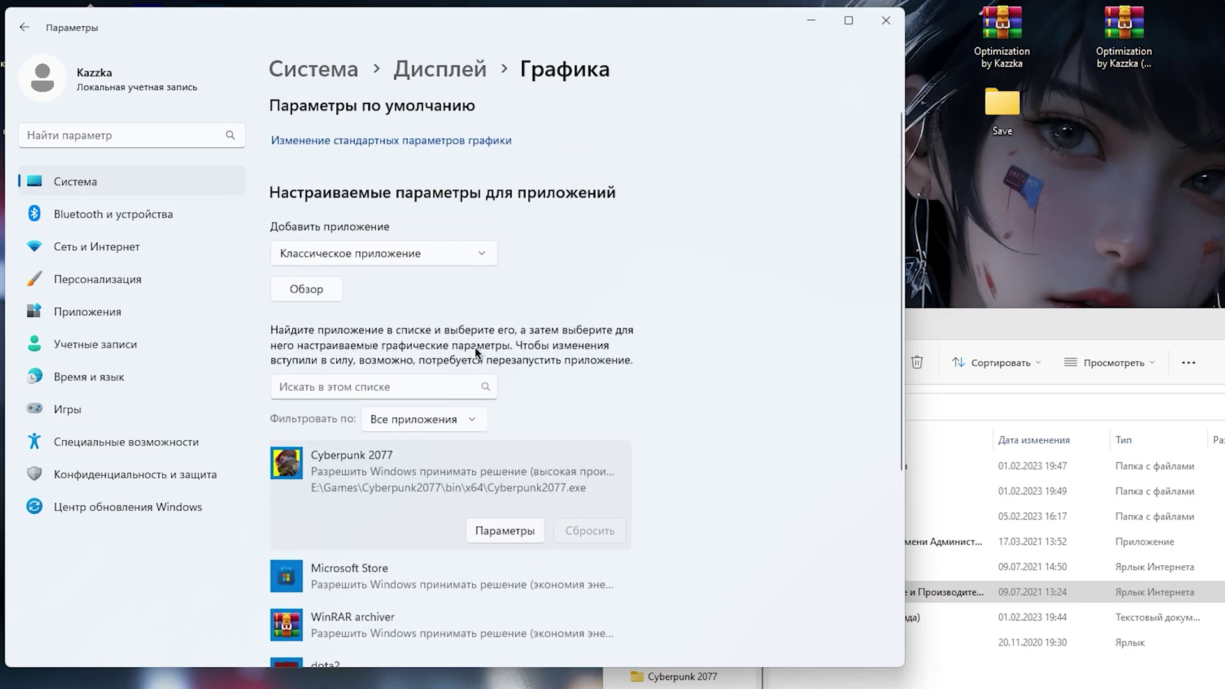
# Add the classic application Cyberpunk2077 from E:\Games\Cyberpunk2077\bin\x64 to the per-app graphics settings
pyautogui.click(328, 306)
pyautogui.click(350, 55)
pyautogui.hotkey('ctrl', 'v')
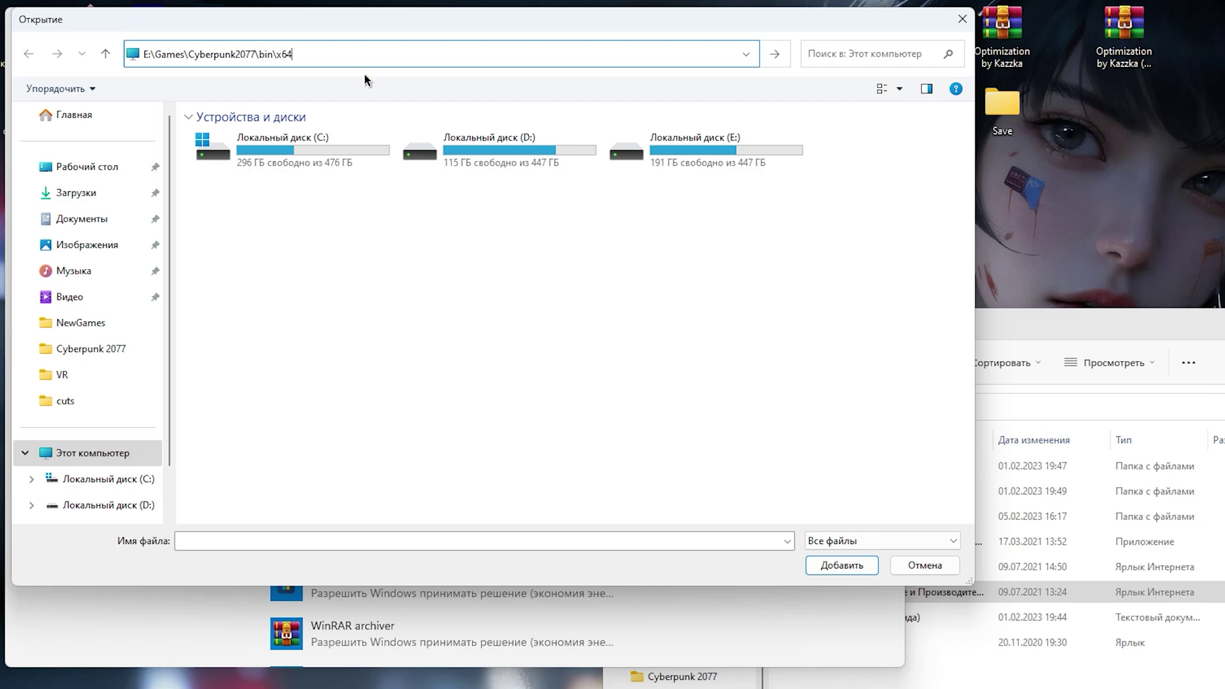
pyautogui.press('Return')
pyautogui.click(300, 188)
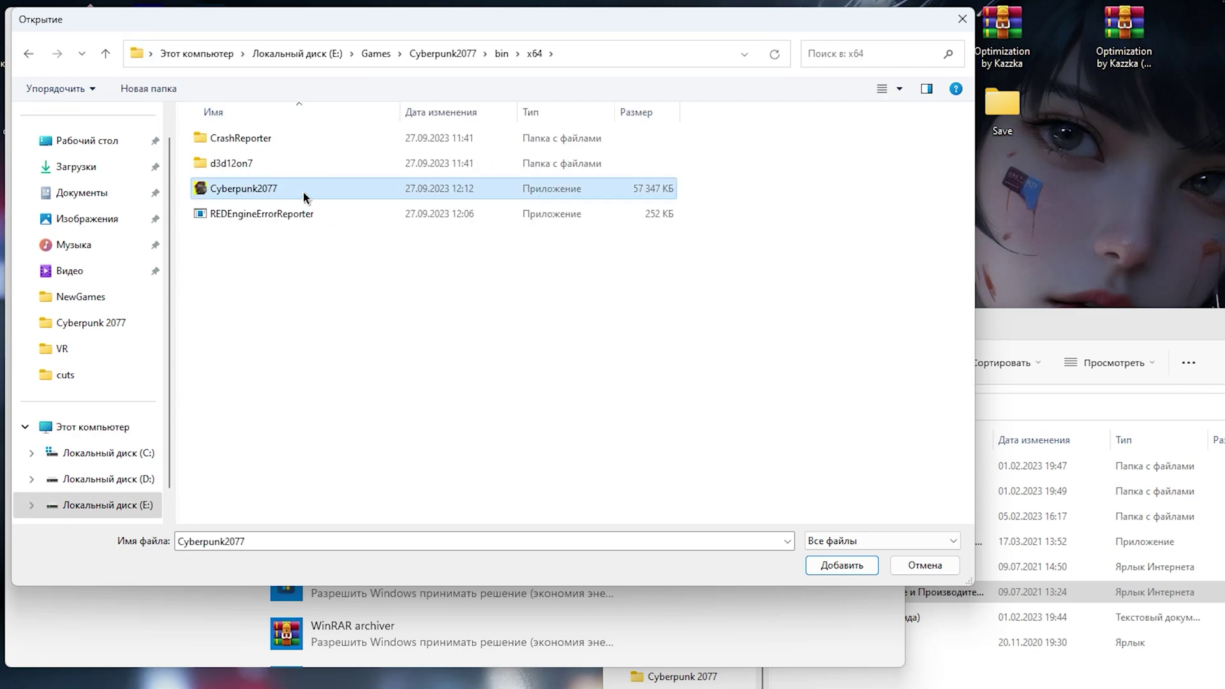
pyautogui.click(818, 570)
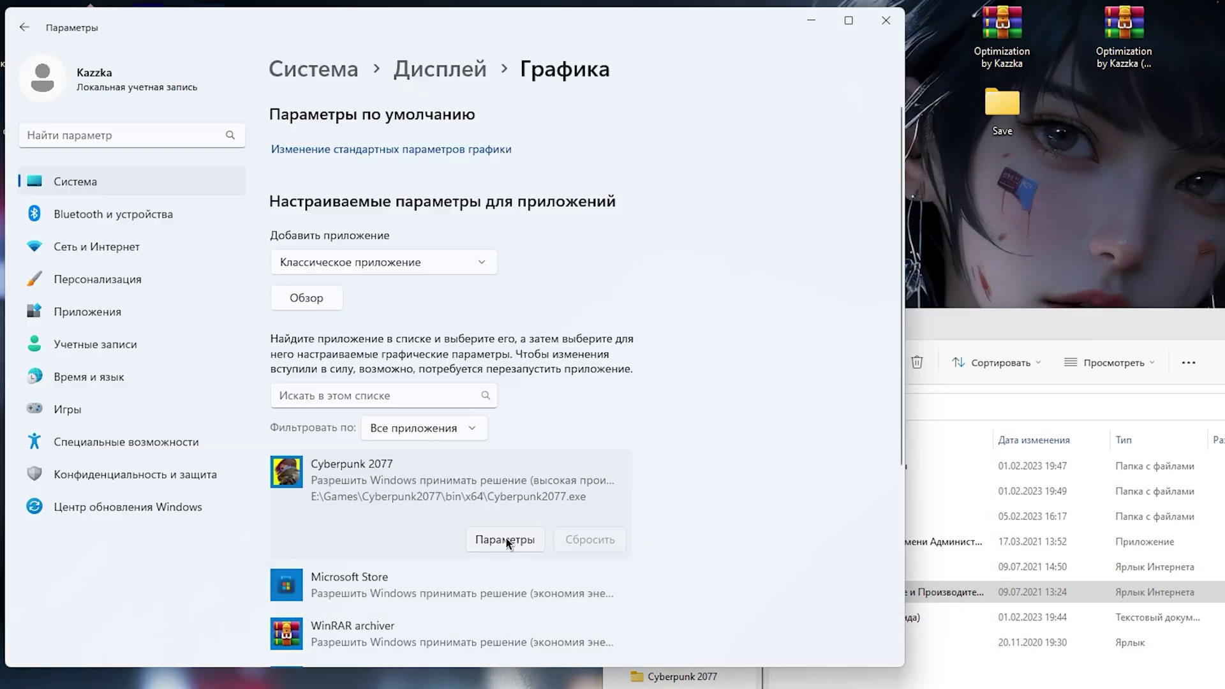
# Set the graphics performance preference of Cyberpunk 2077 to Высокая производительность and save it
pyautogui.click(507, 538)
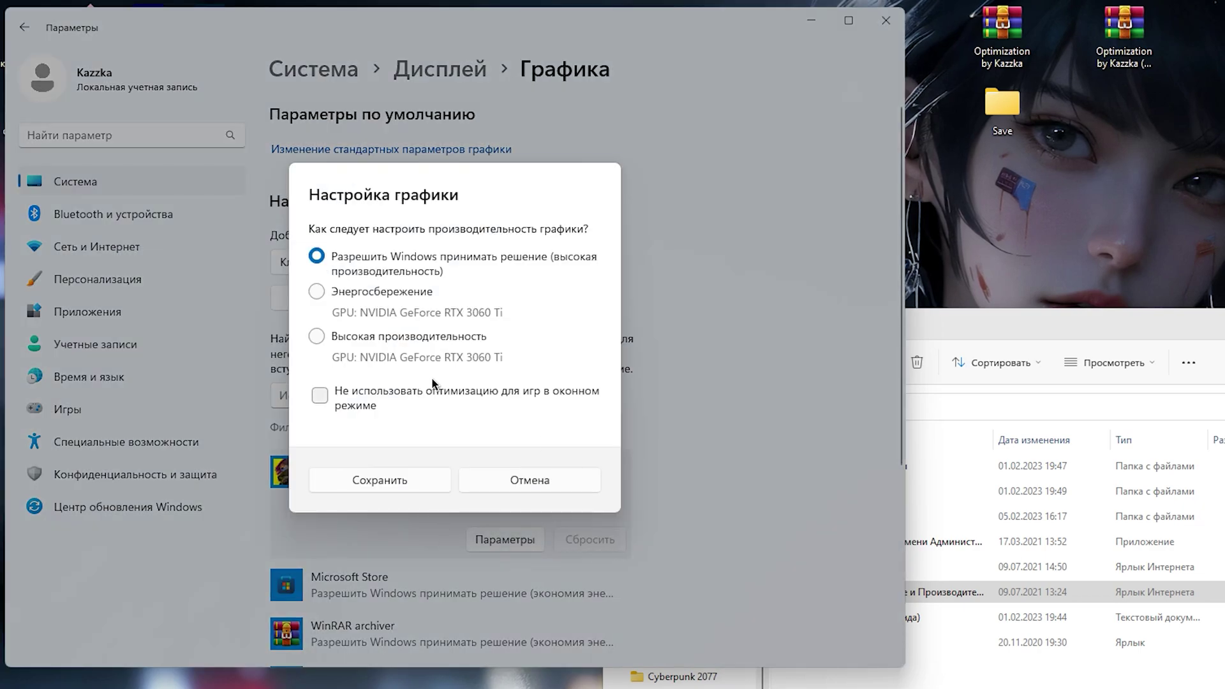
pyautogui.click(392, 338)
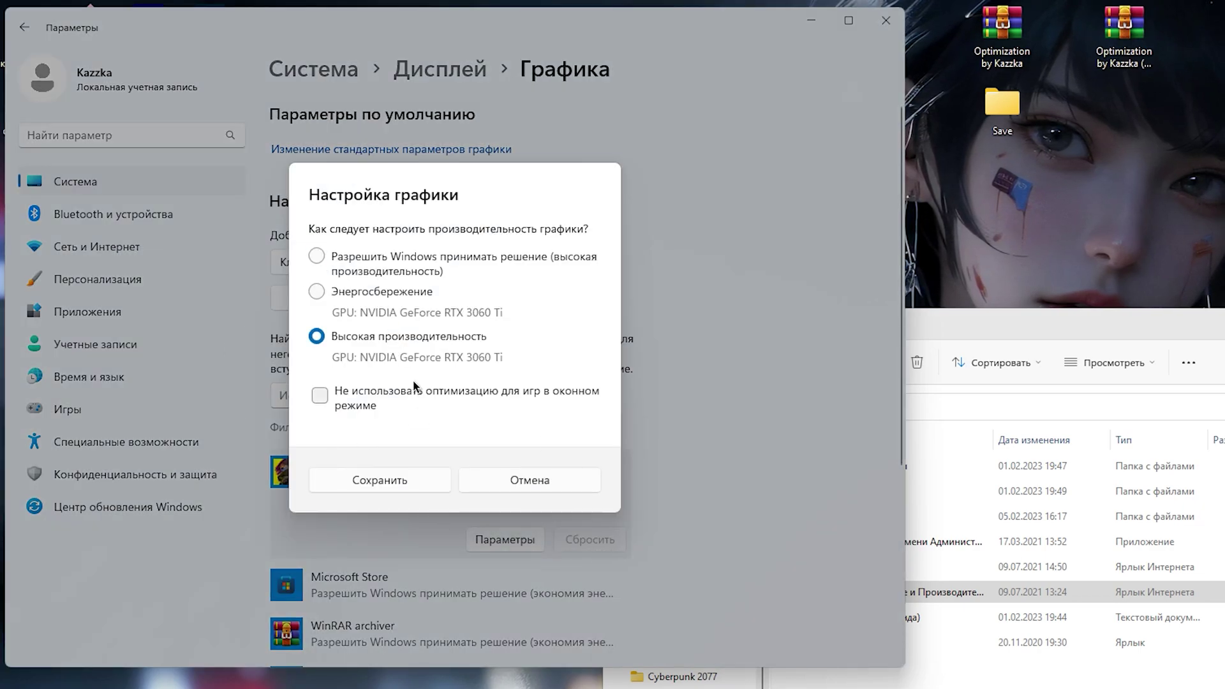
pyautogui.click(403, 481)
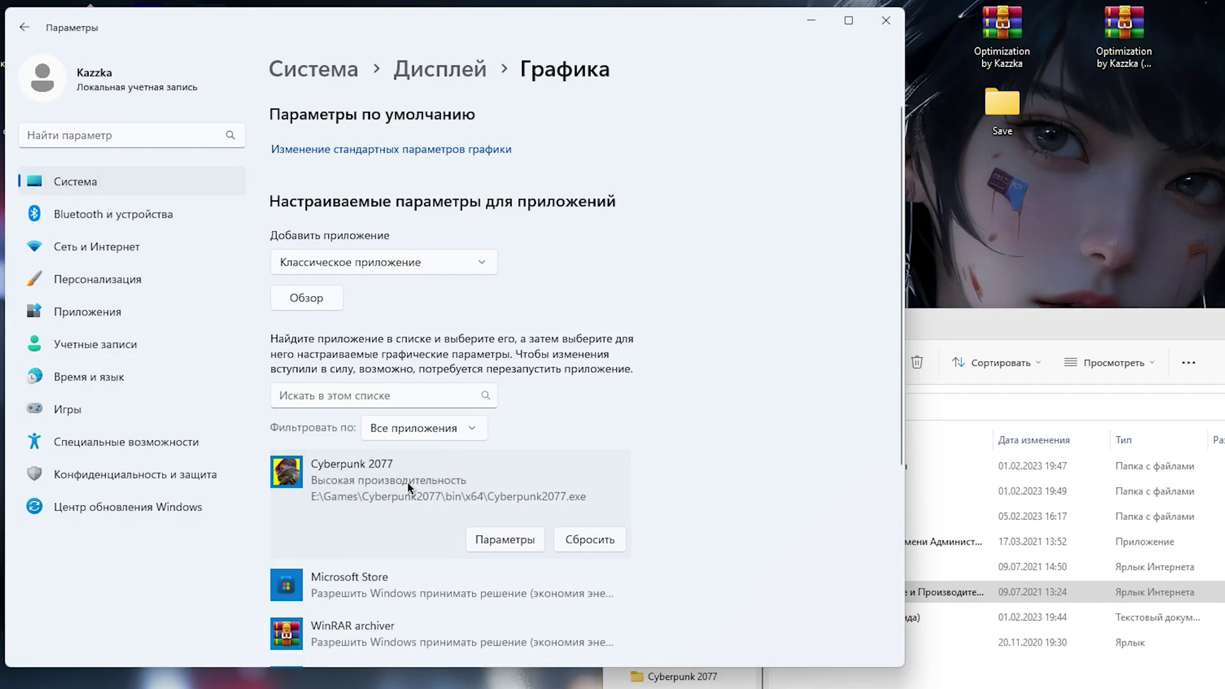
# Switch on Планирование графического процессора с аппаратным ускорением in the default graphics settings
pyautogui.click(337, 151)
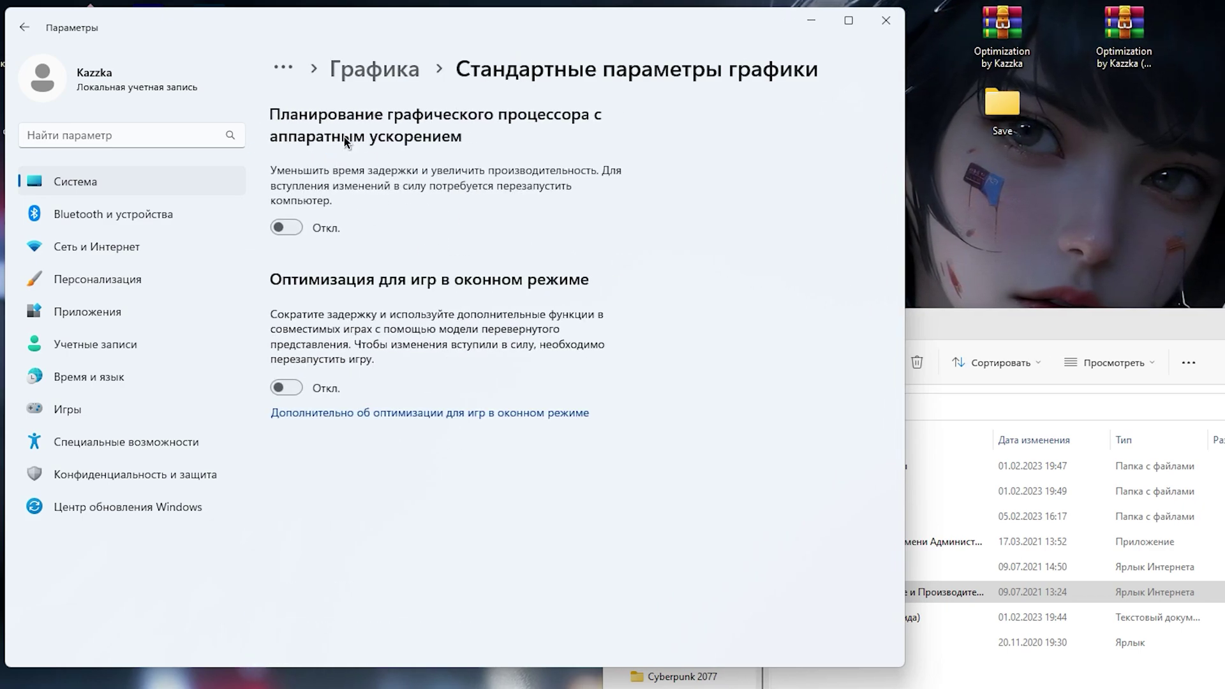
pyautogui.click(287, 227)
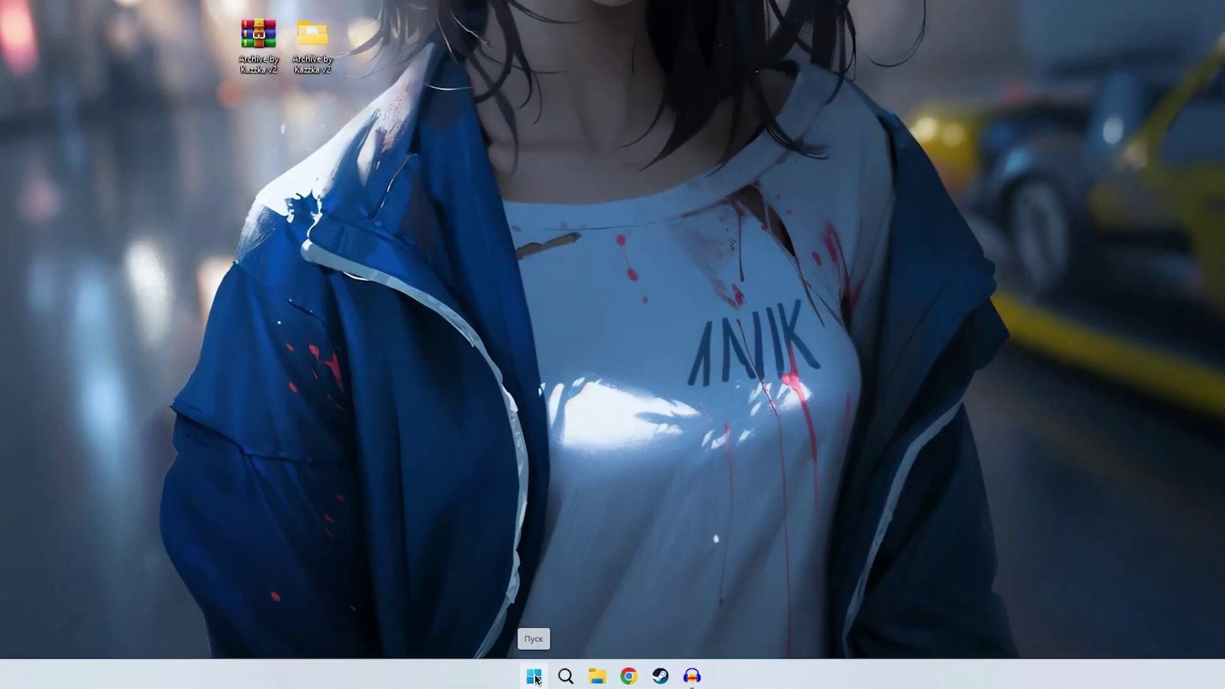
# Open Device Manager and select Высокоточный таймер событий under Системные устройства
pyautogui.rightClick(533, 676)
pyautogui.click(516, 497)
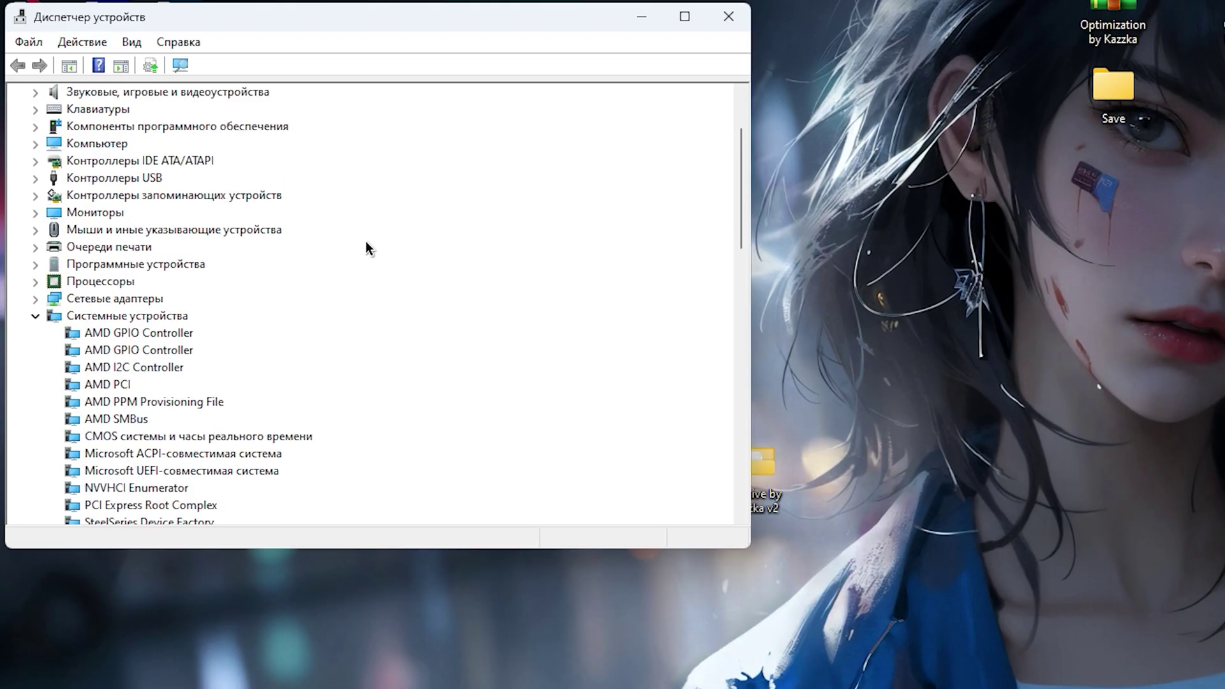
pyautogui.scroll(-2, 344, 243)
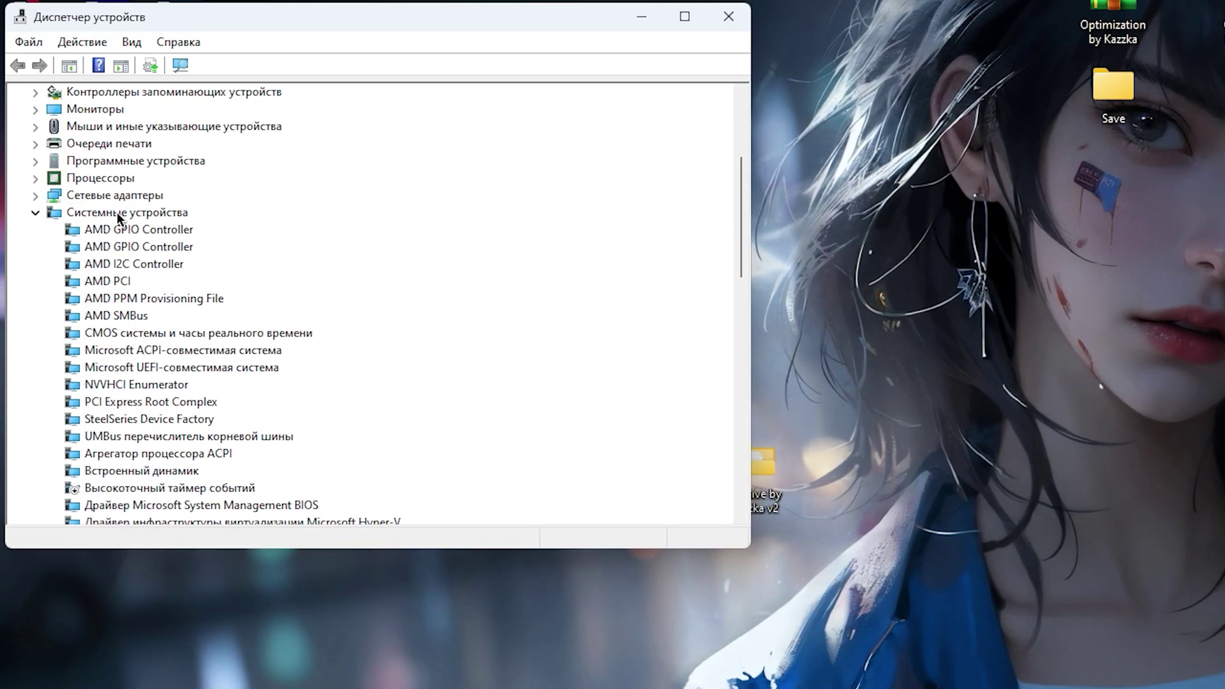
pyautogui.scroll(-2, 208, 323)
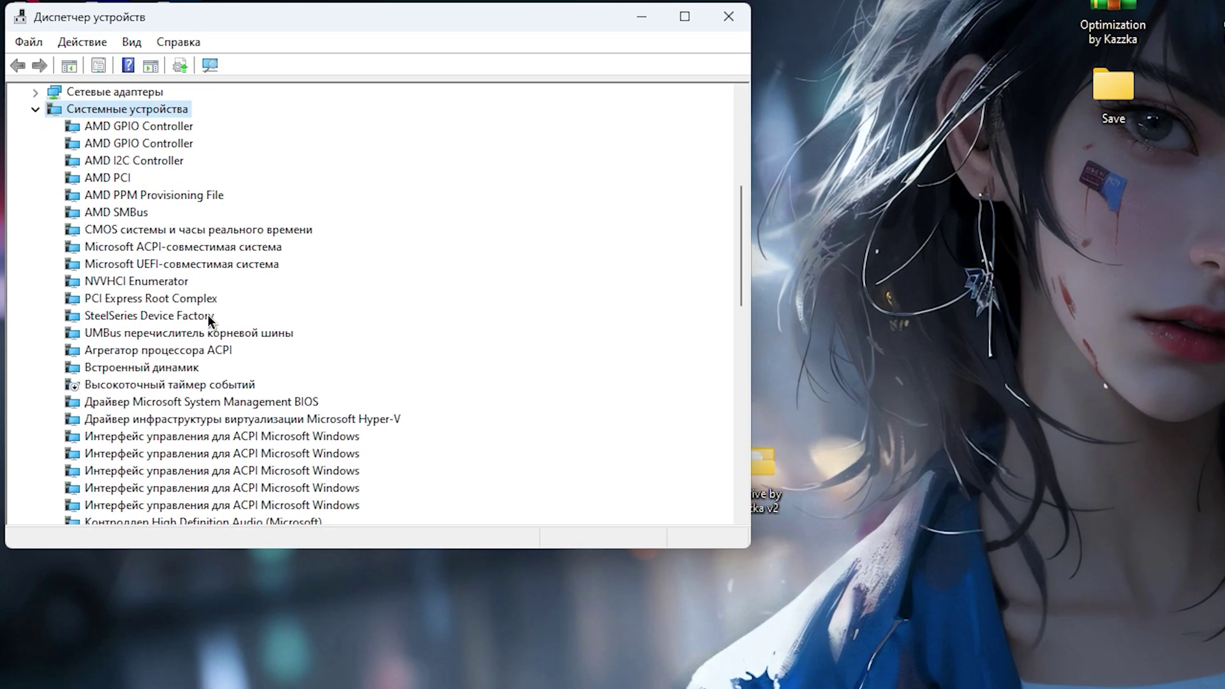
pyautogui.scroll(-2, 210, 329)
pyautogui.click(155, 281)
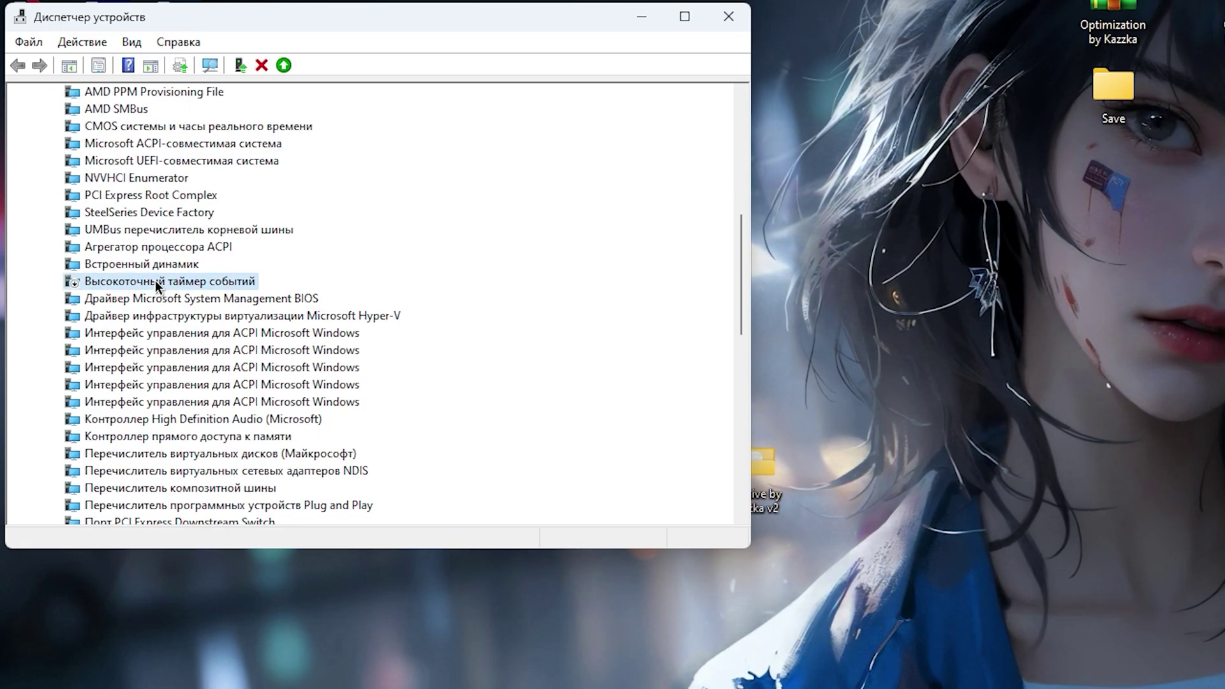
# Check the general properties of Высокоточный таймер событий, close them and bring up the actions available for the device
pyautogui.doubleClick(148, 278)
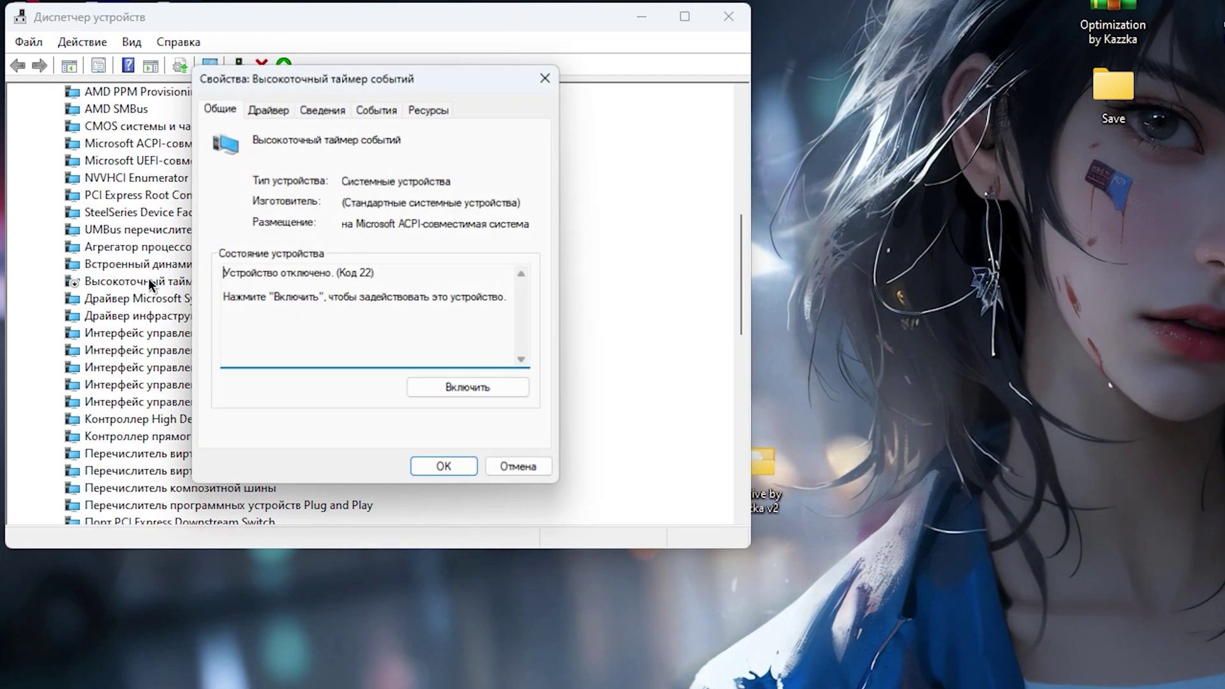
pyautogui.press('Escape')
pyautogui.rightClick(165, 281)
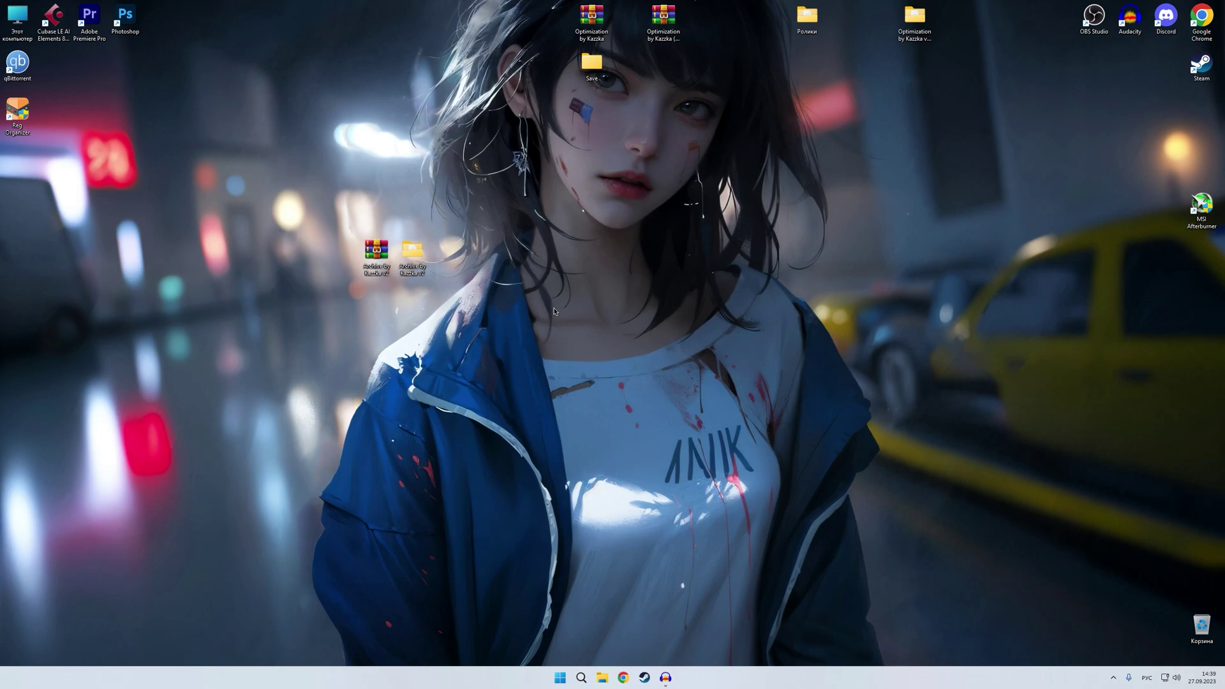
# Open the Archive by Kazzka v2 folder from the desktop and go to Настройка Видеокарты\nVidia Geforce
pyautogui.doubleClick(421, 253)
pyautogui.doubleClick(513, 276)
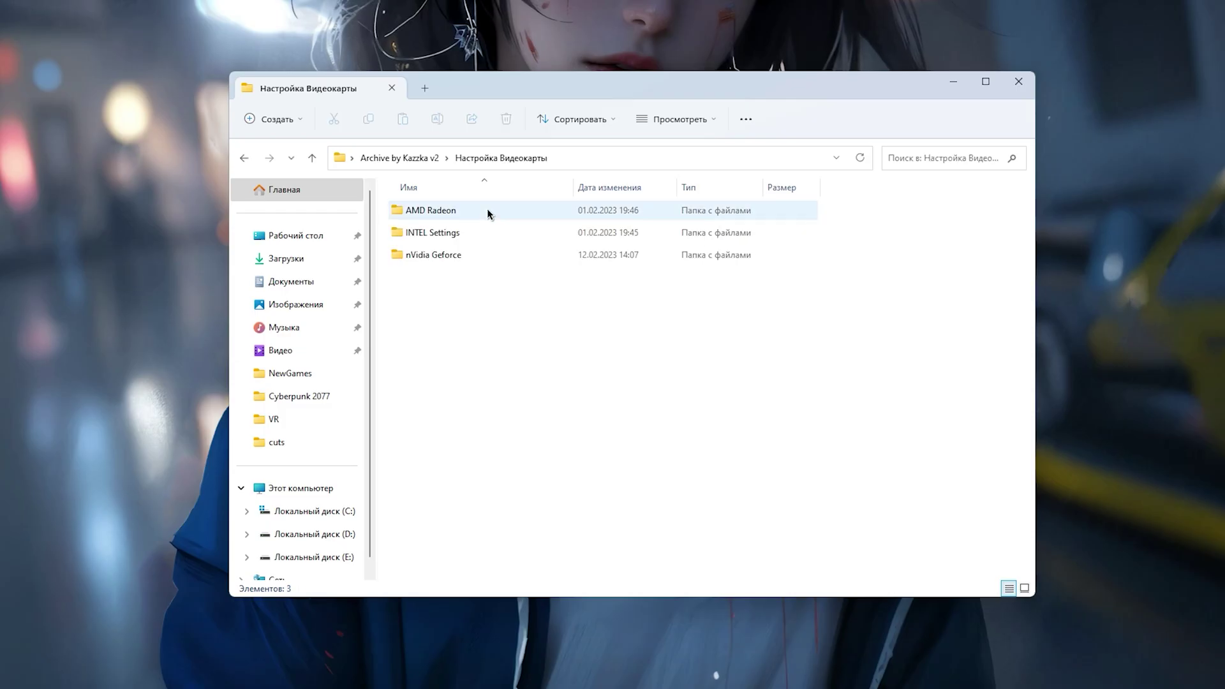
pyautogui.hotkey('ctrl', 'a')
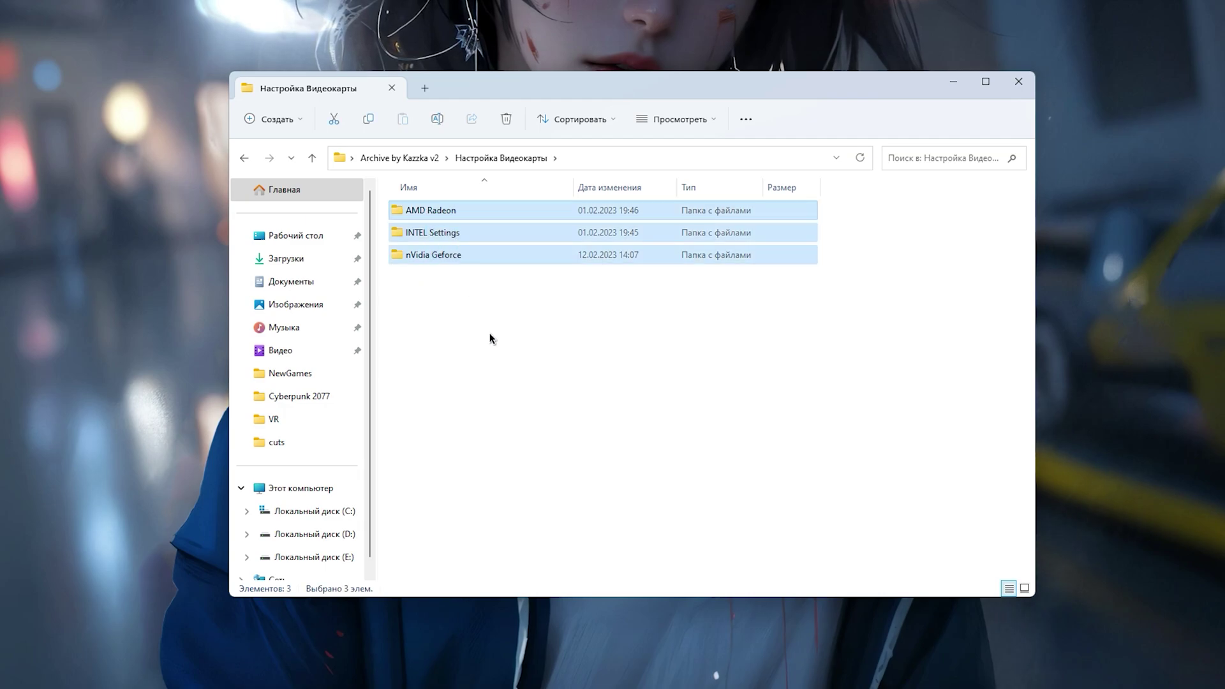
pyautogui.click(441, 211)
pyautogui.click(451, 234)
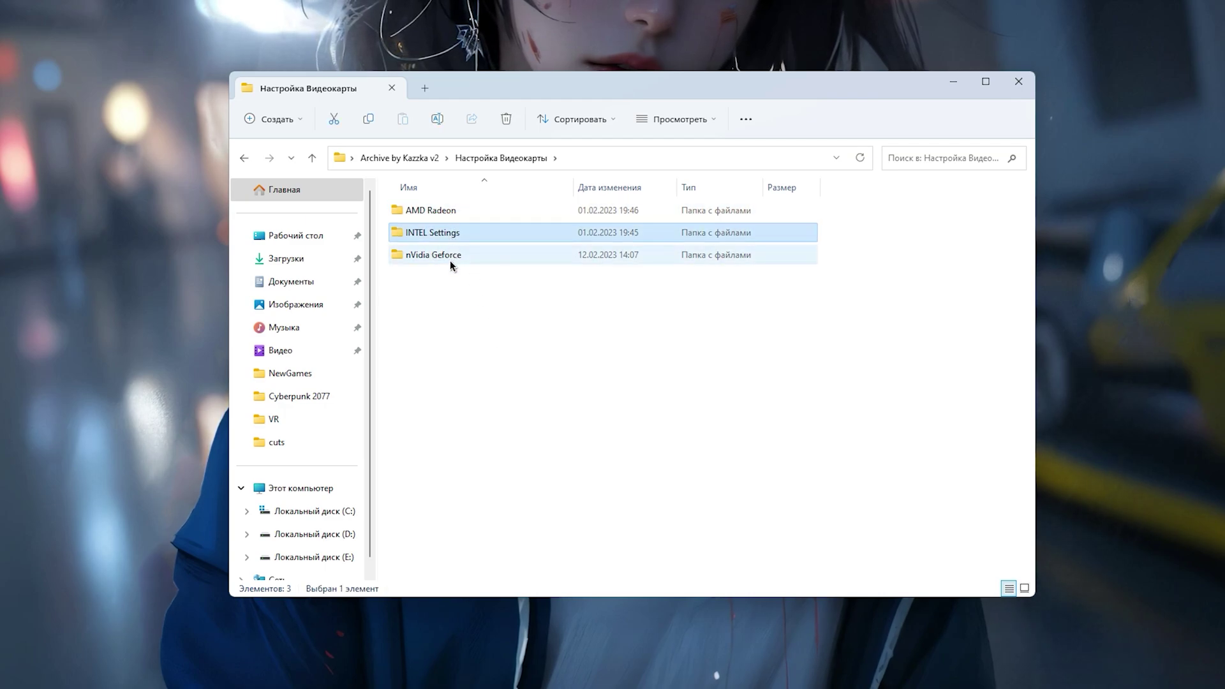
pyautogui.click(449, 259)
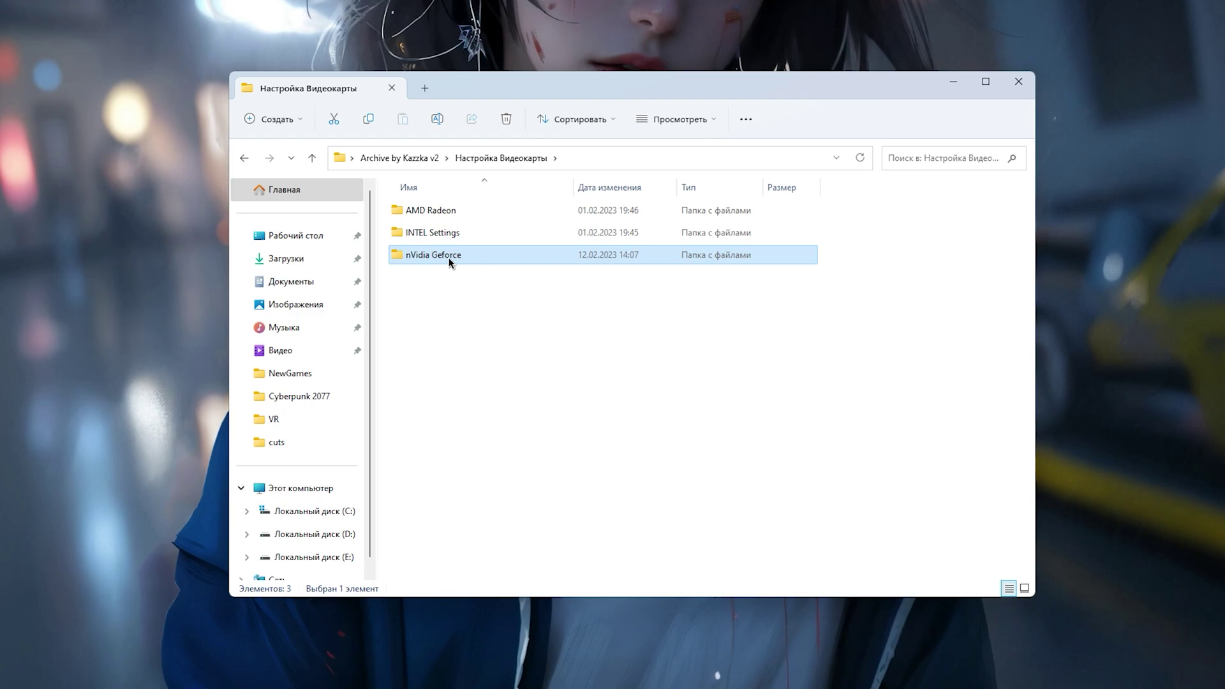
pyautogui.doubleClick(449, 257)
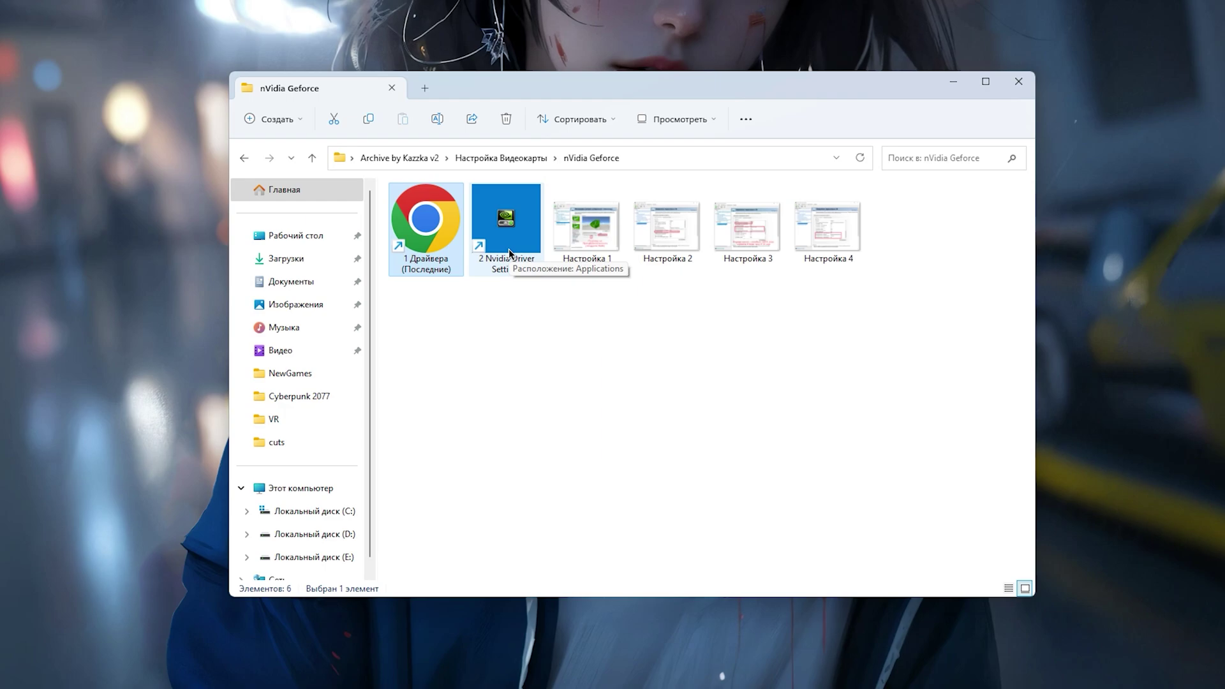
# View the NVIDIA control panel reference images in the nVidia Geforce folder, starting with Настройка 1
pyautogui.doubleClick(589, 255)
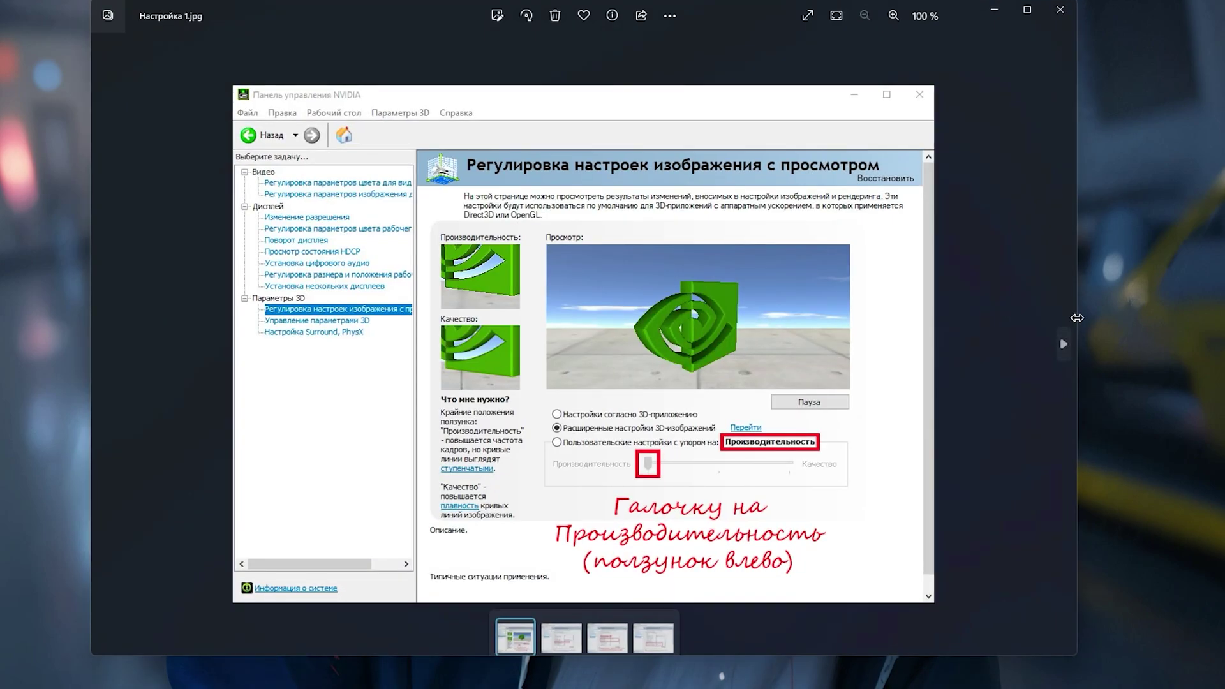
pyautogui.click(1063, 344)
pyautogui.click(1063, 344)
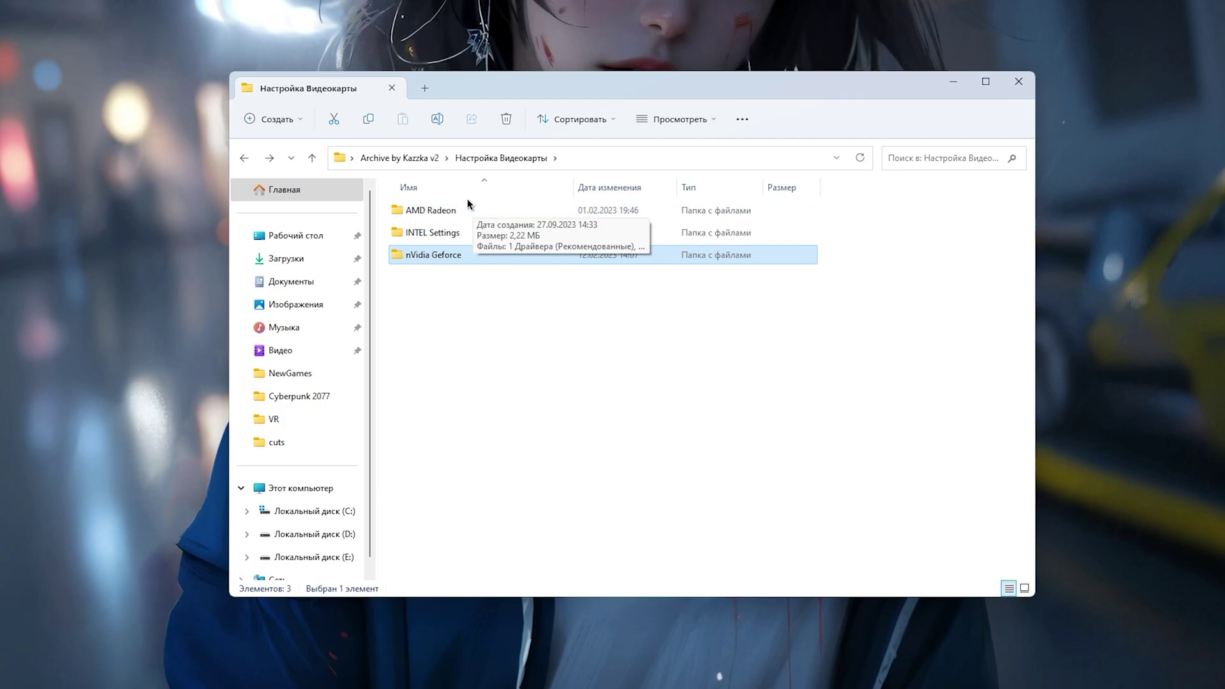
# Open the AMD Radeon folder, view the image 2 Установка драйвера AMD and close it
pyautogui.doubleClick(474, 213)
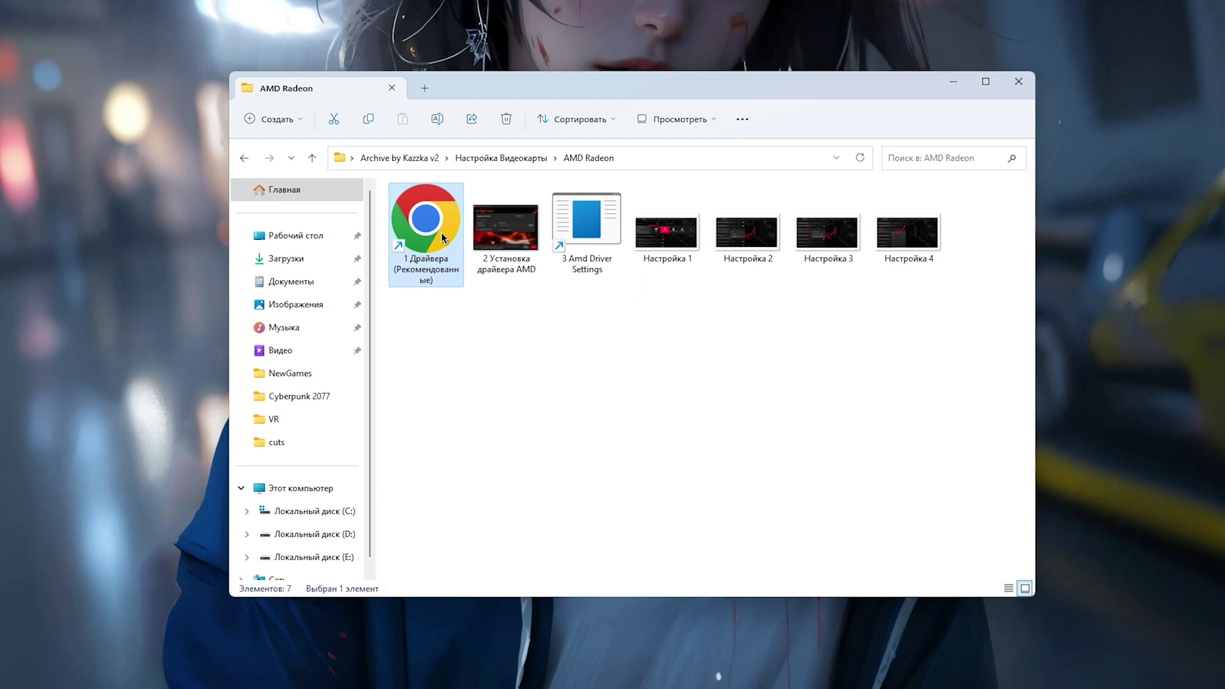
pyautogui.doubleClick(502, 236)
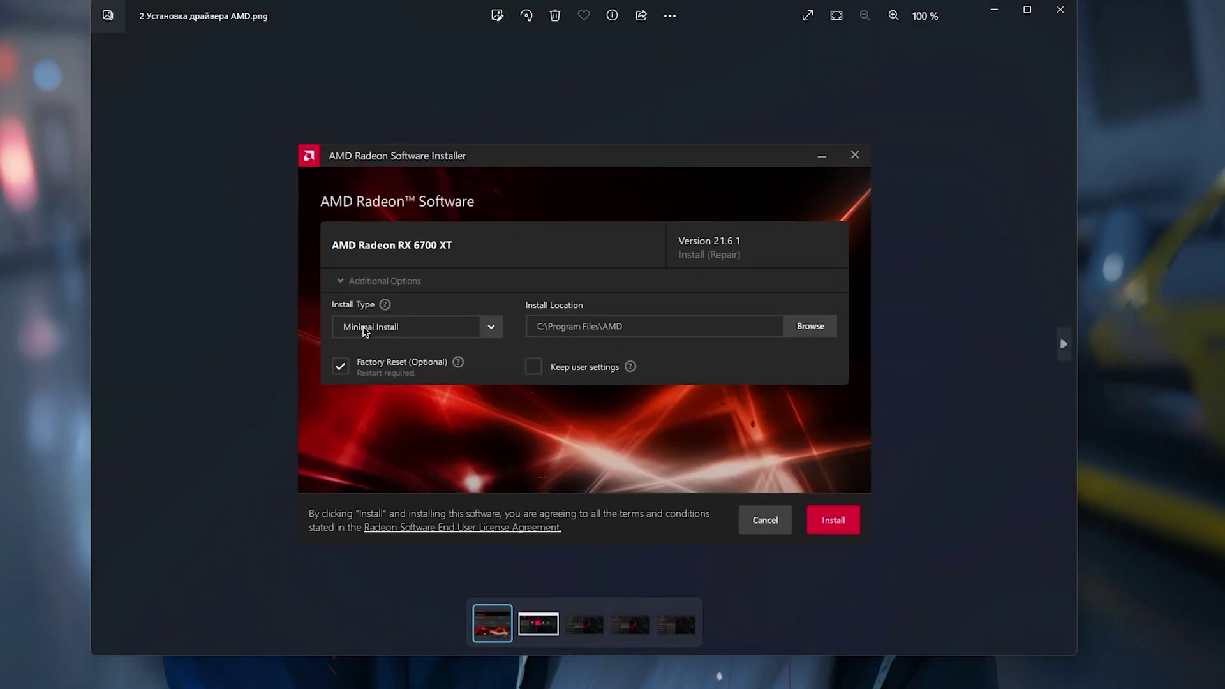
pyautogui.scroll(5, 355, 338)
pyautogui.click(1060, 12)
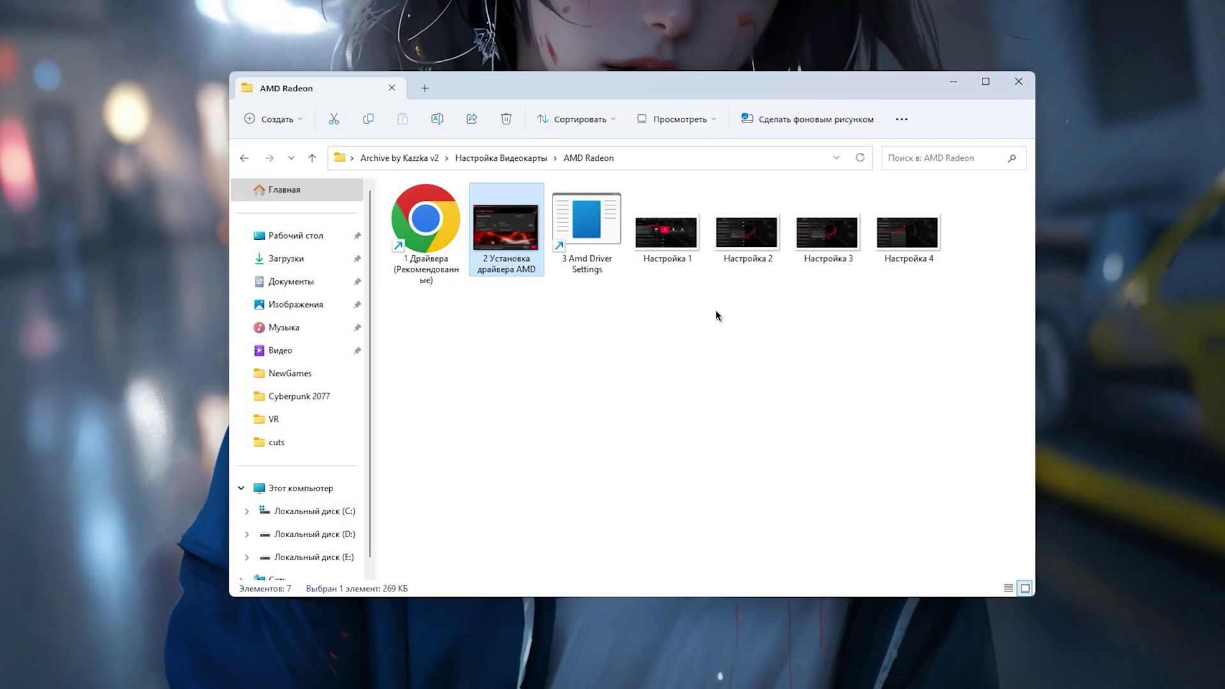
# View the AMD driver settings reference images in sequence, starting with Настройка 1
pyautogui.click(584, 241)
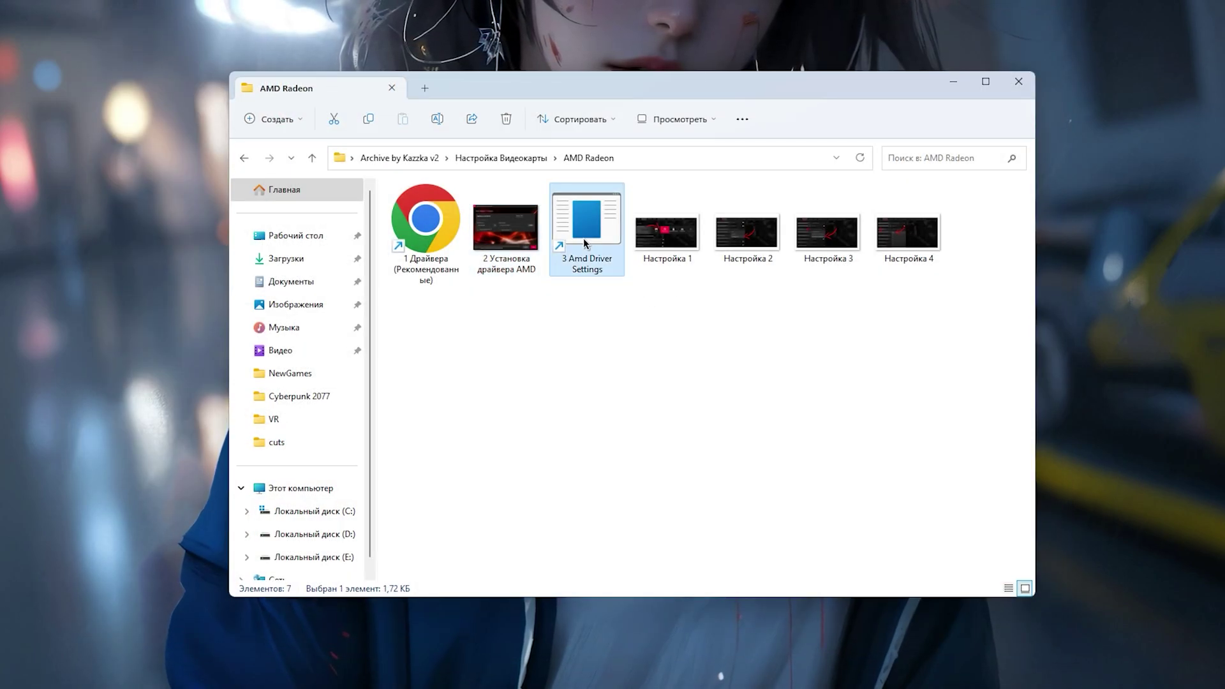
pyautogui.doubleClick(657, 250)
pyautogui.click(1063, 345)
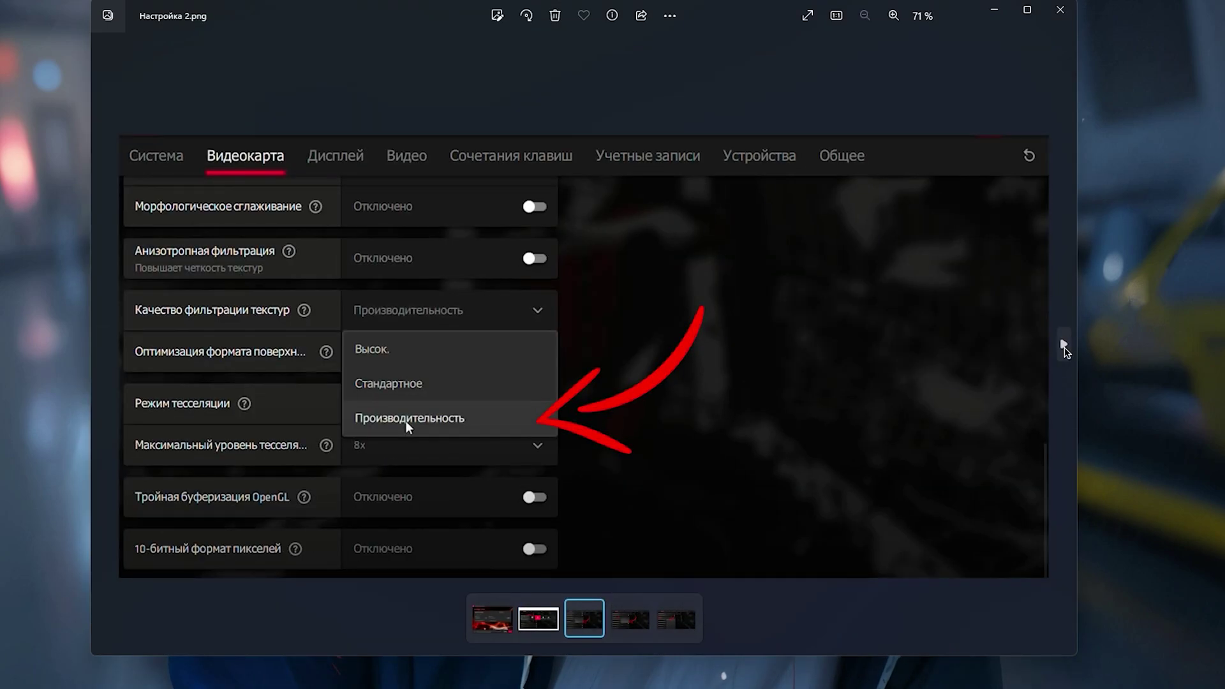
pyautogui.click(1063, 345)
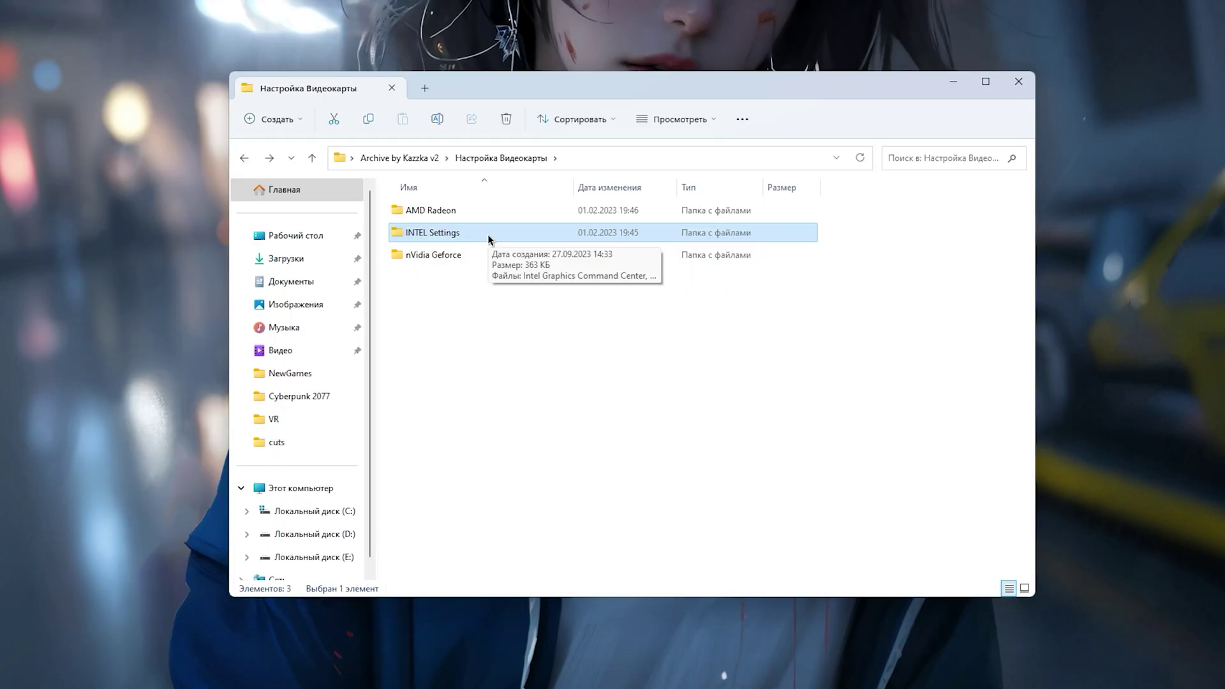
# Open the INTEL Settings folder and look over its Intel Graphics Command Center and Intel HD Graphics Control Panel images
pyautogui.doubleClick(489, 239)
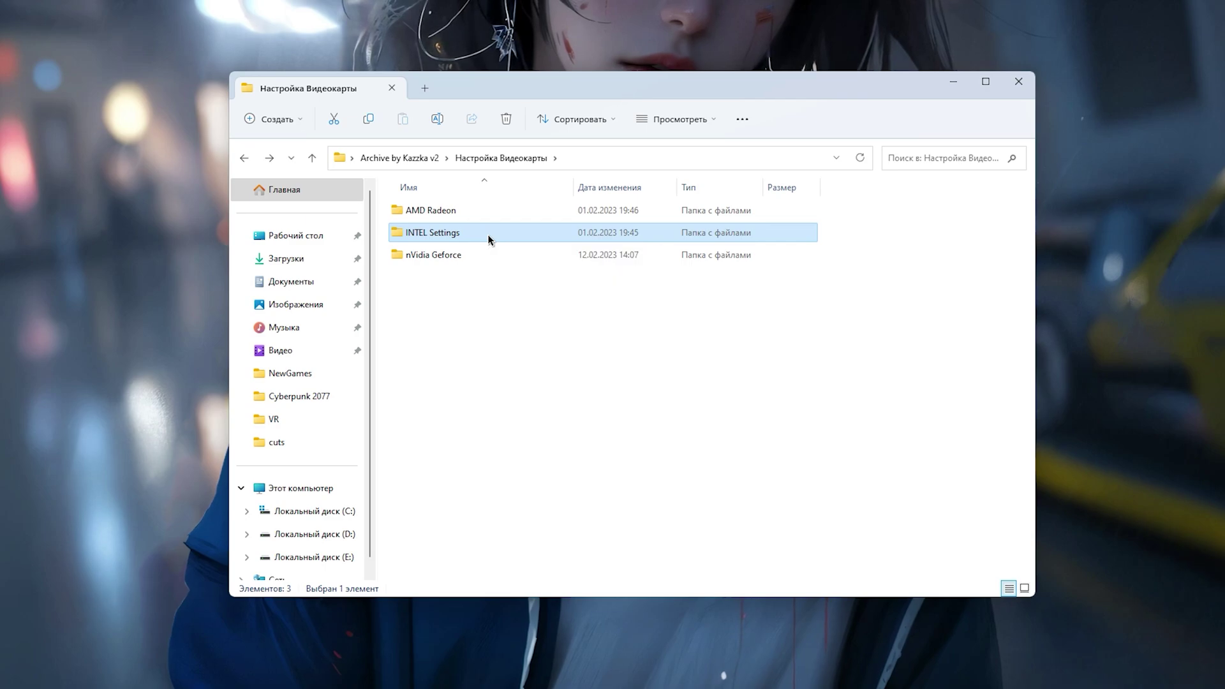
pyautogui.moveTo(390, 344); pyautogui.dragTo(596, 256)
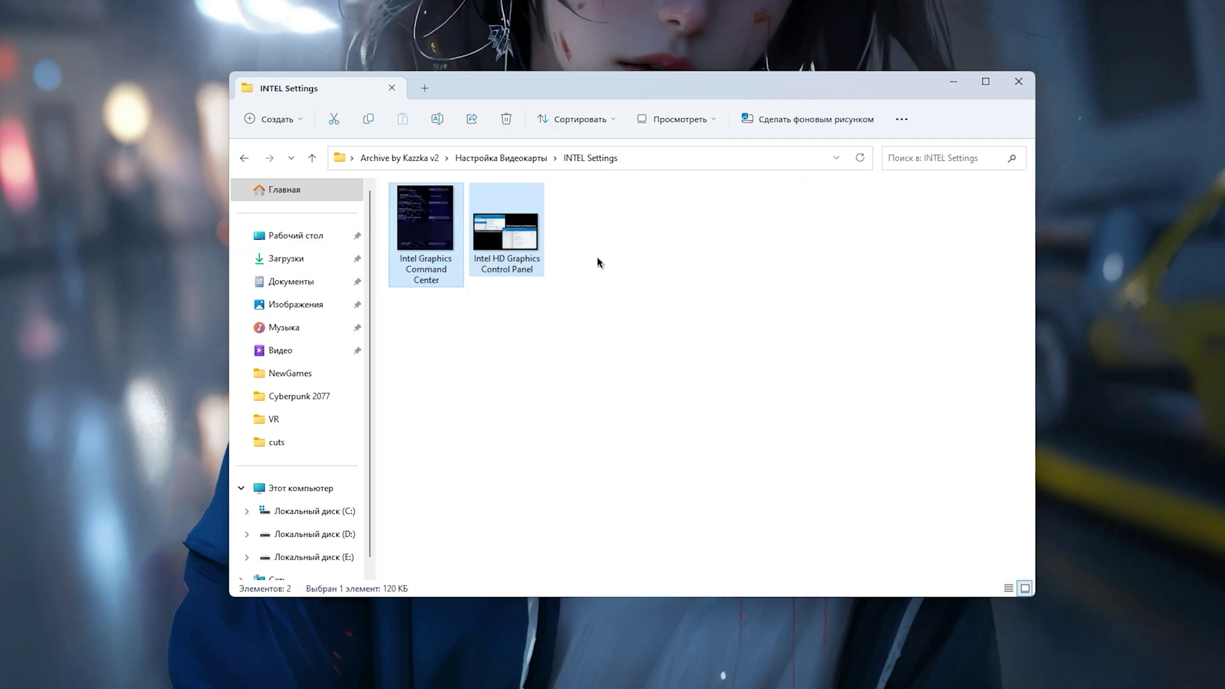
pyautogui.click(576, 300)
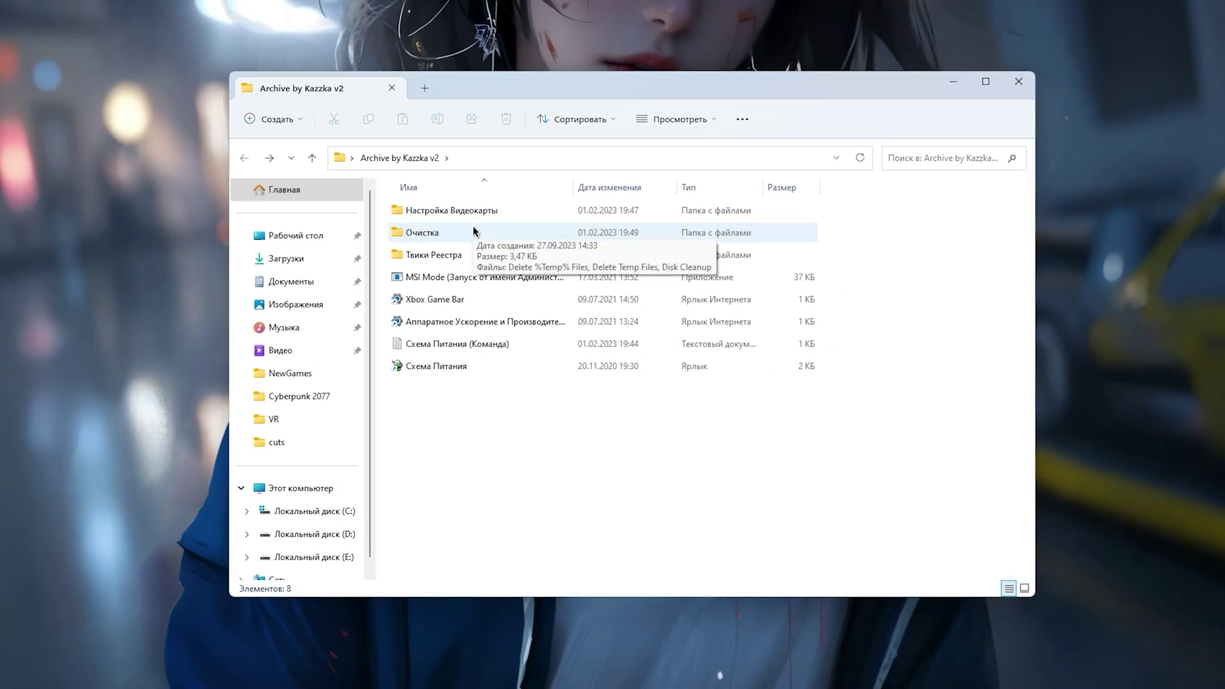
# Open the Windows Temp folder through Delete %Temp% Files in Очистка and permanently delete its contents, cancelling the in-use item
pyautogui.doubleClick(475, 235)
pyautogui.doubleClick(517, 219)
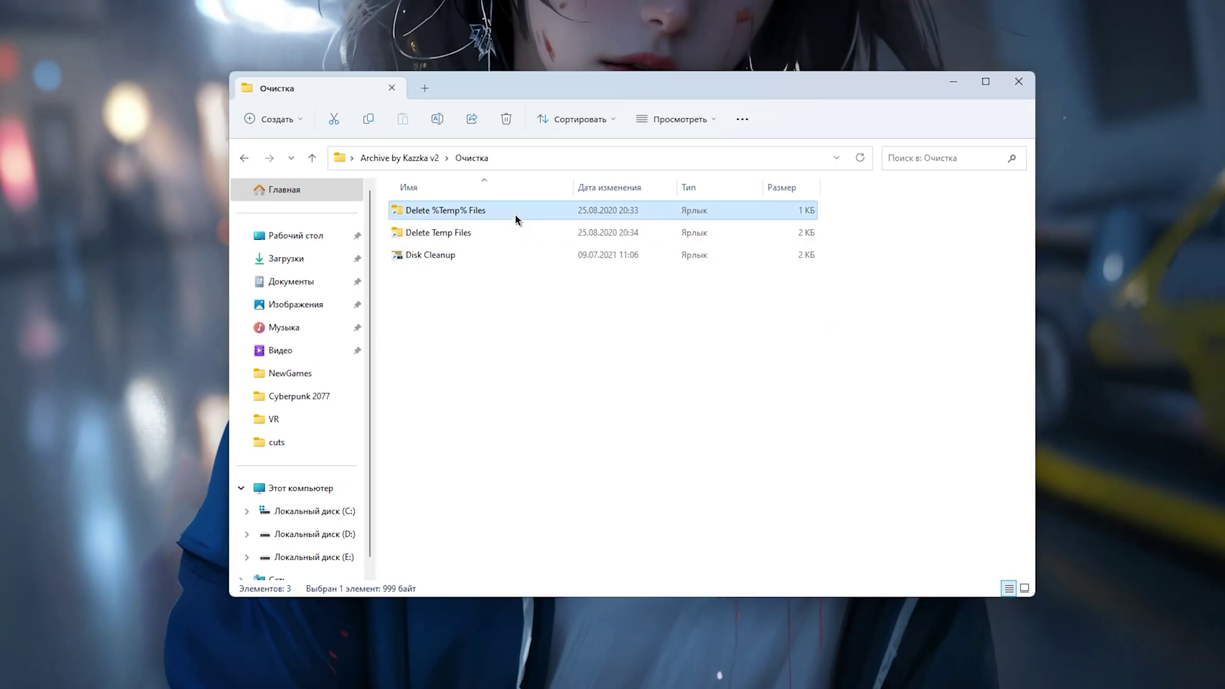
pyautogui.click(633, 319)
pyautogui.moveTo(466, 476); pyautogui.dragTo(393, 196)
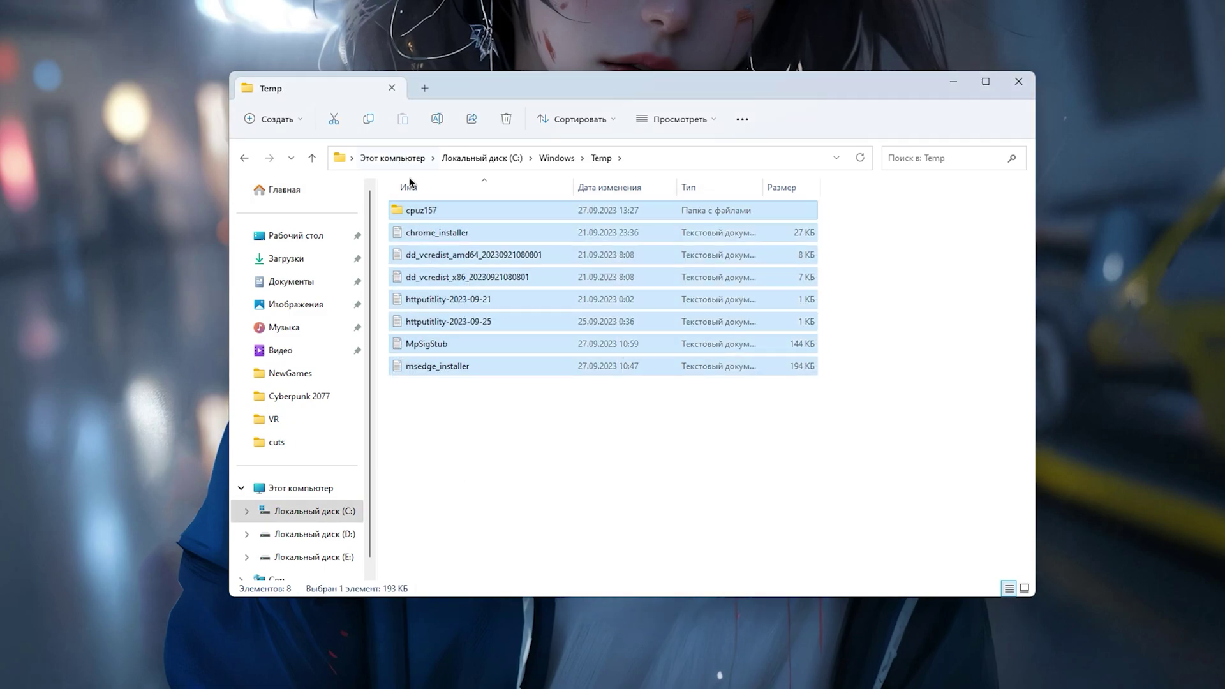
pyautogui.hotkey('shift', 'Delete')
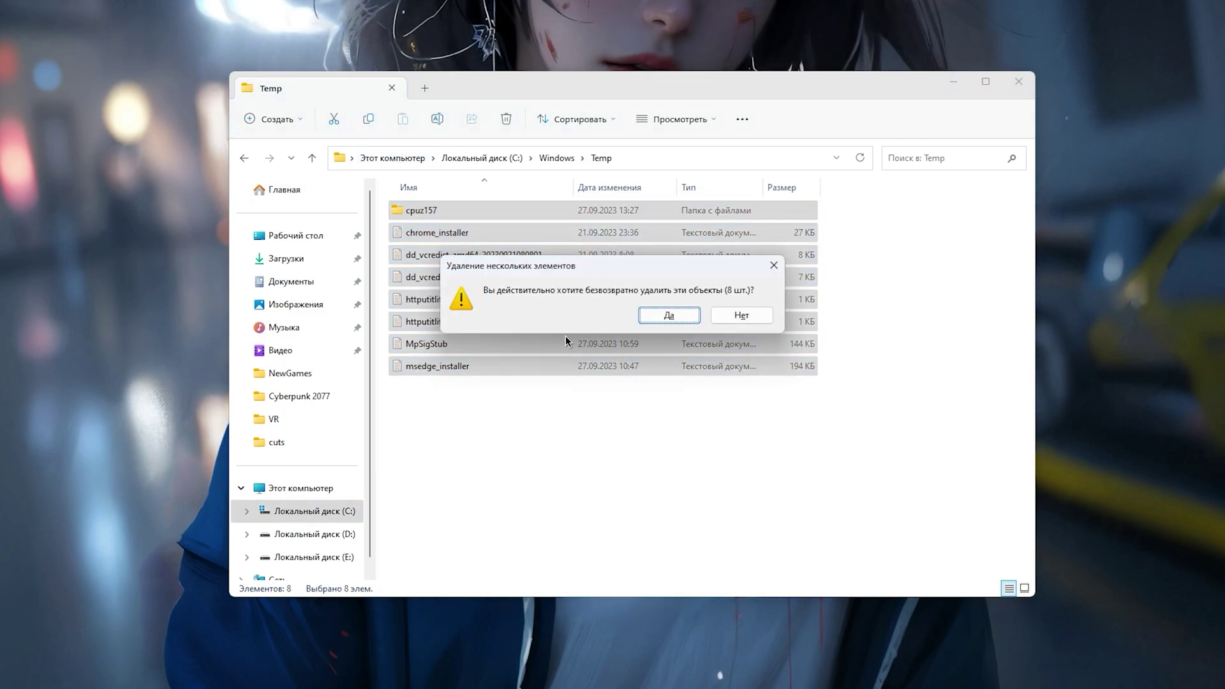
pyautogui.press('Return')
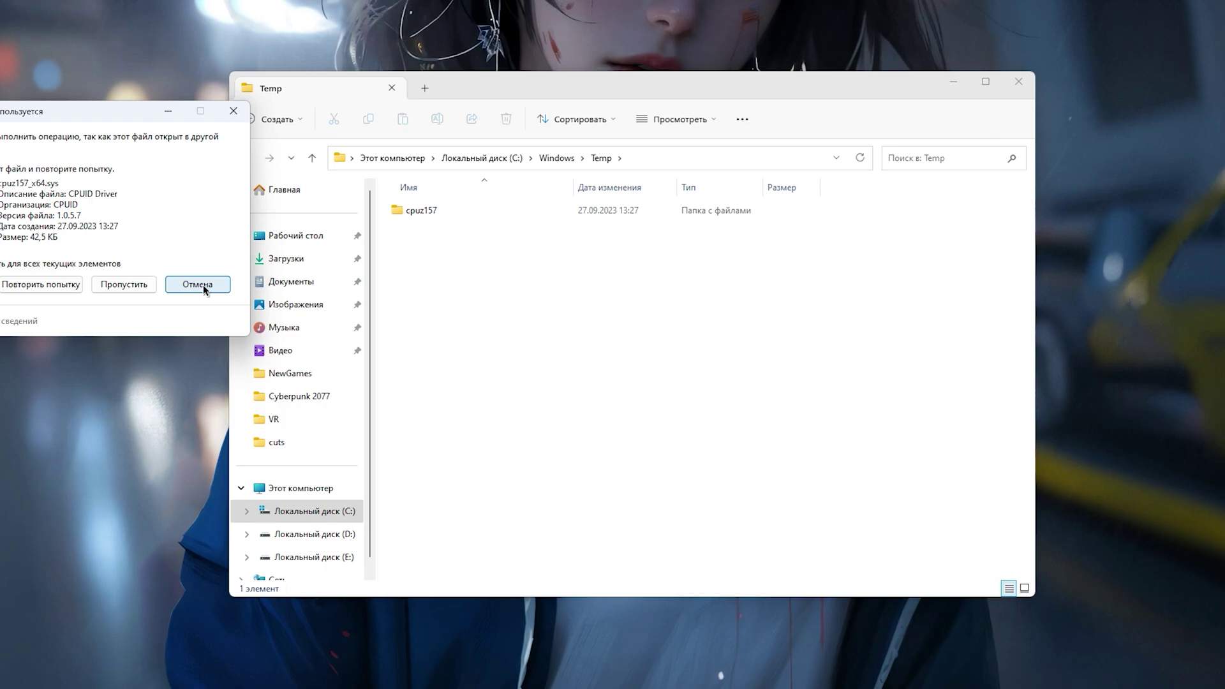
pyautogui.click(202, 285)
pyautogui.hotkey('alt', 'Left')
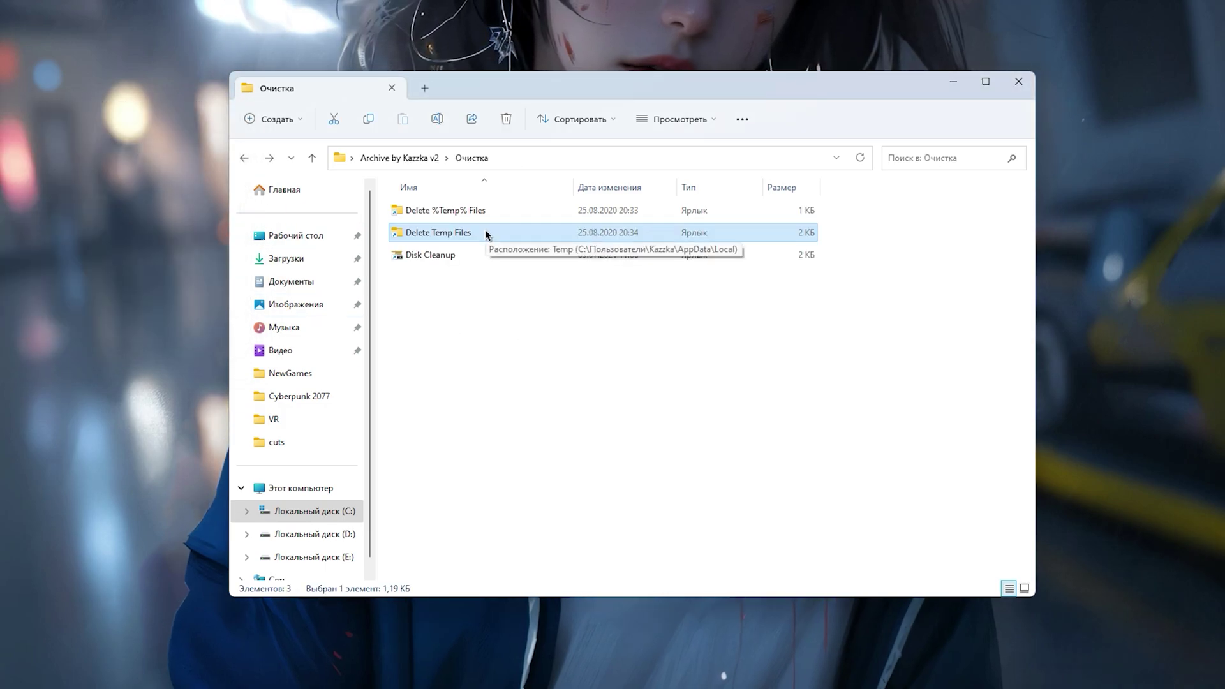
# Open AppData\Local\Temp through Delete Temp Files and permanently delete all its contents, cancelling for files in use
pyautogui.doubleClick(485, 232)
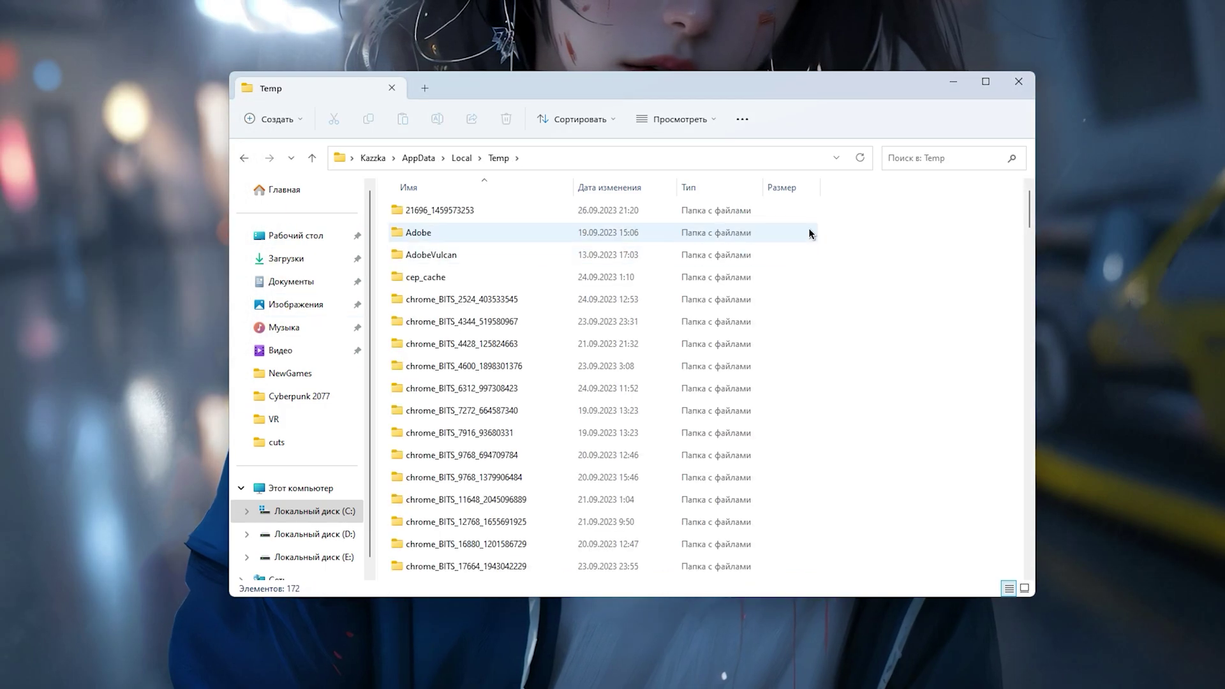
pyautogui.moveTo(866, 210); pyautogui.dragTo(383, 583)
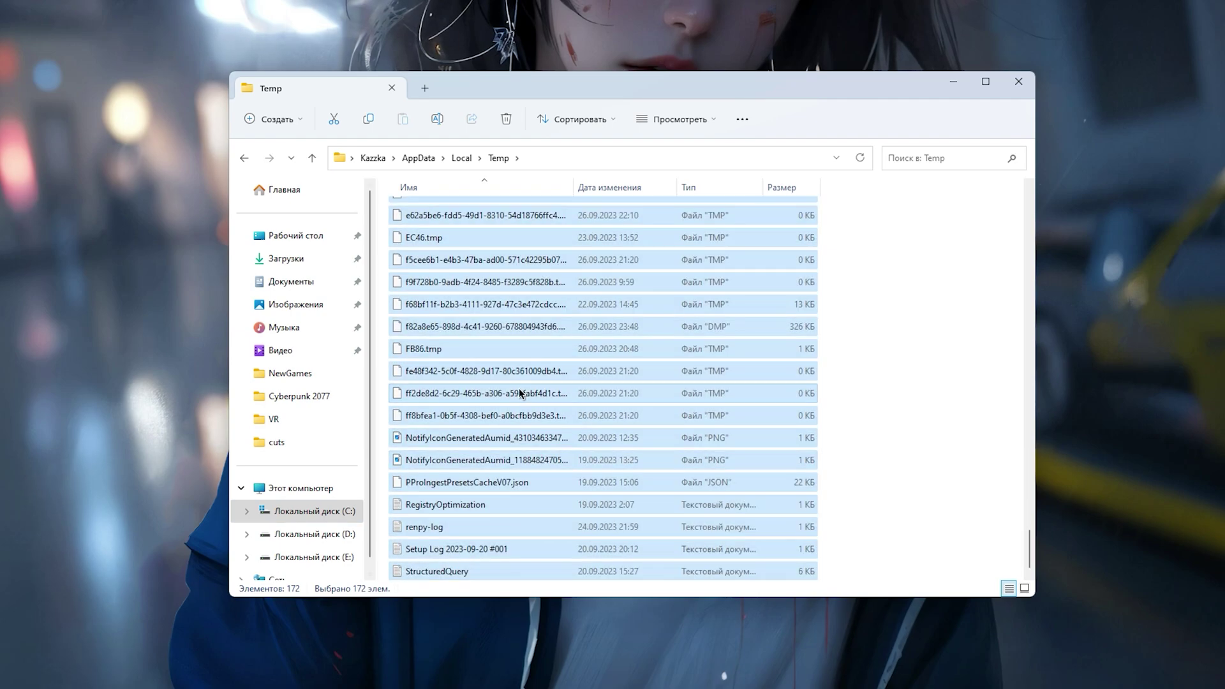
pyautogui.hotkey('shift', 'Delete')
pyautogui.press('Return')
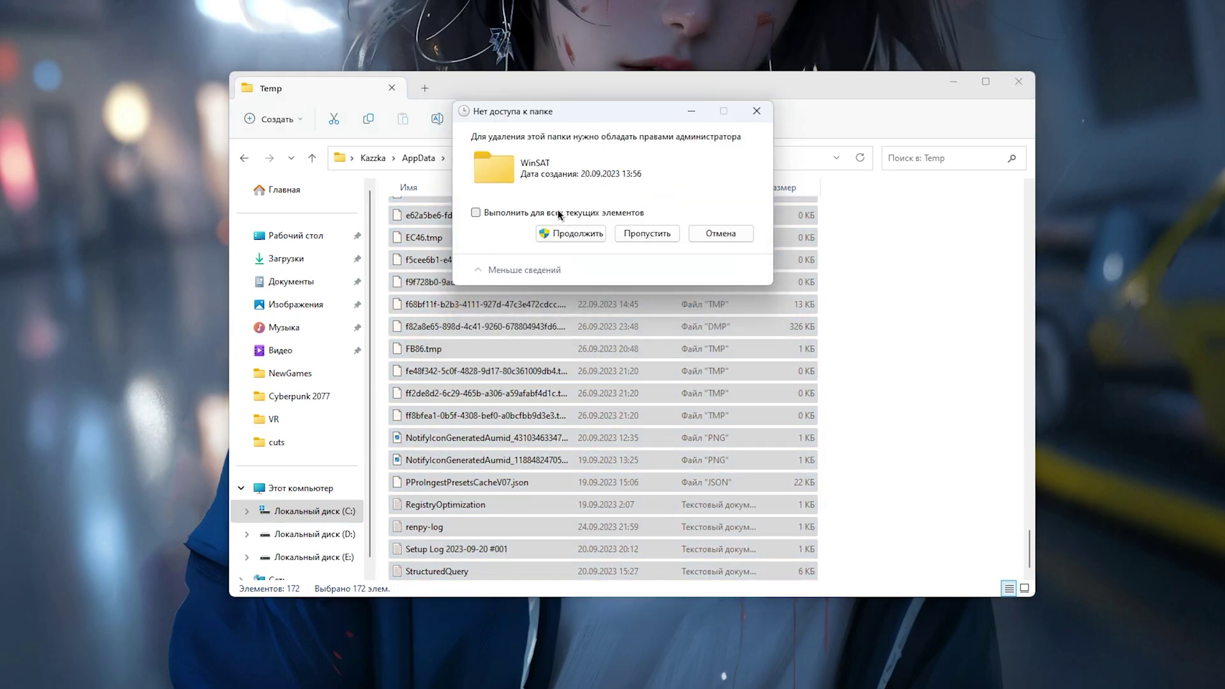
pyautogui.click(577, 233)
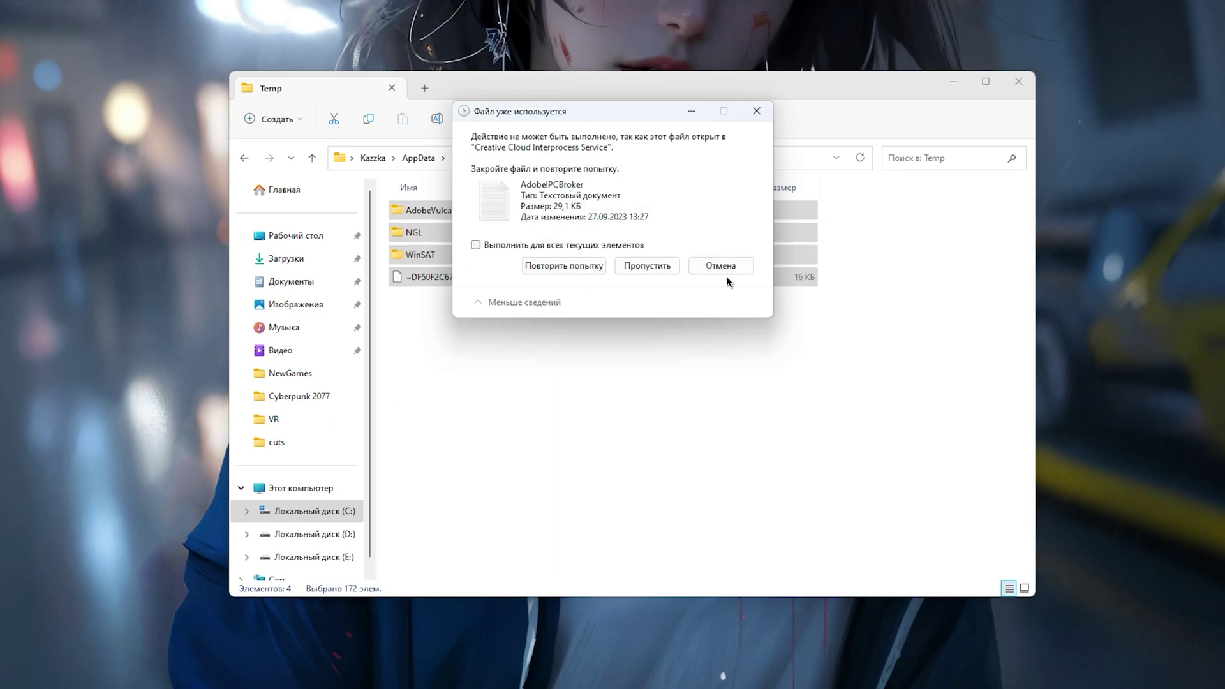
pyautogui.click(725, 272)
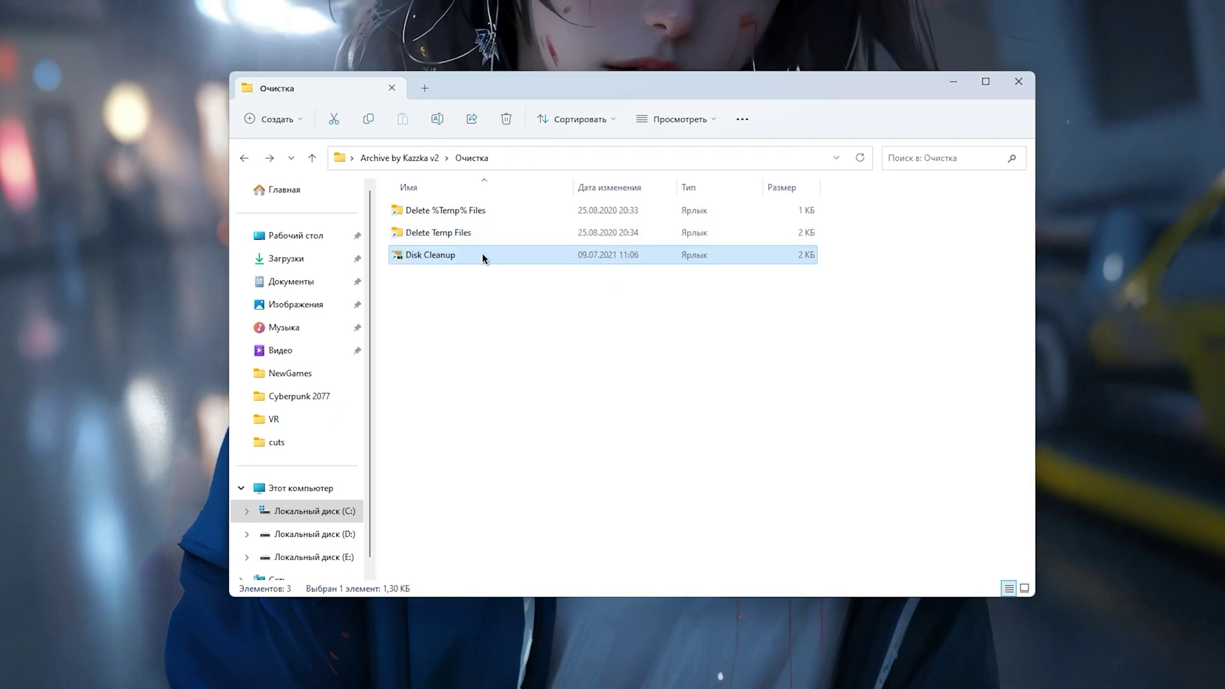
# Run Disk Cleanup on drive C: and start the system files cleanup scan for the same drive
pyautogui.doubleClick(483, 257)
pyautogui.click(578, 333)
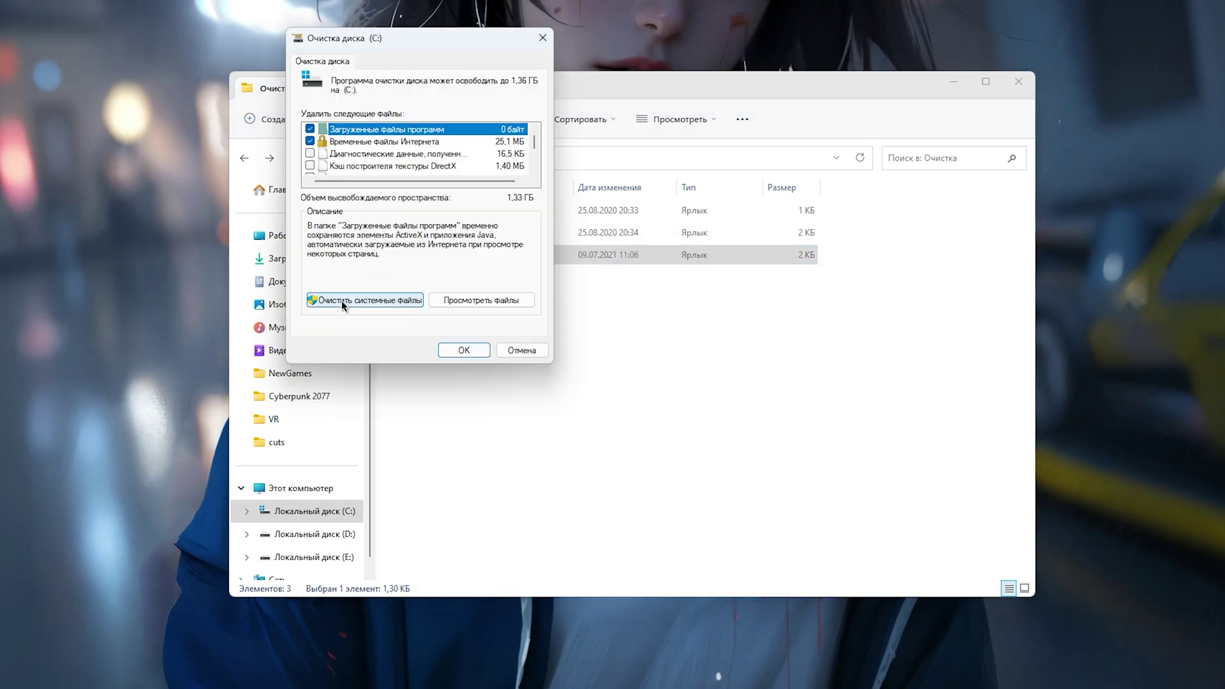
pyautogui.click(343, 300)
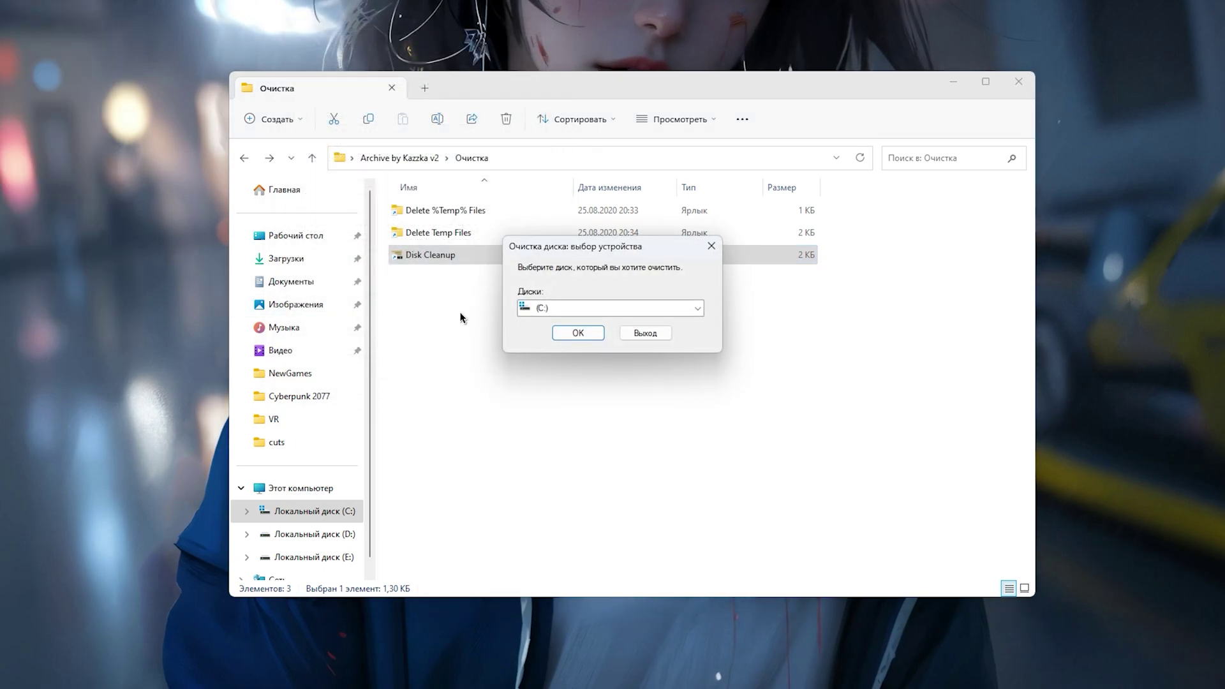
pyautogui.click(578, 333)
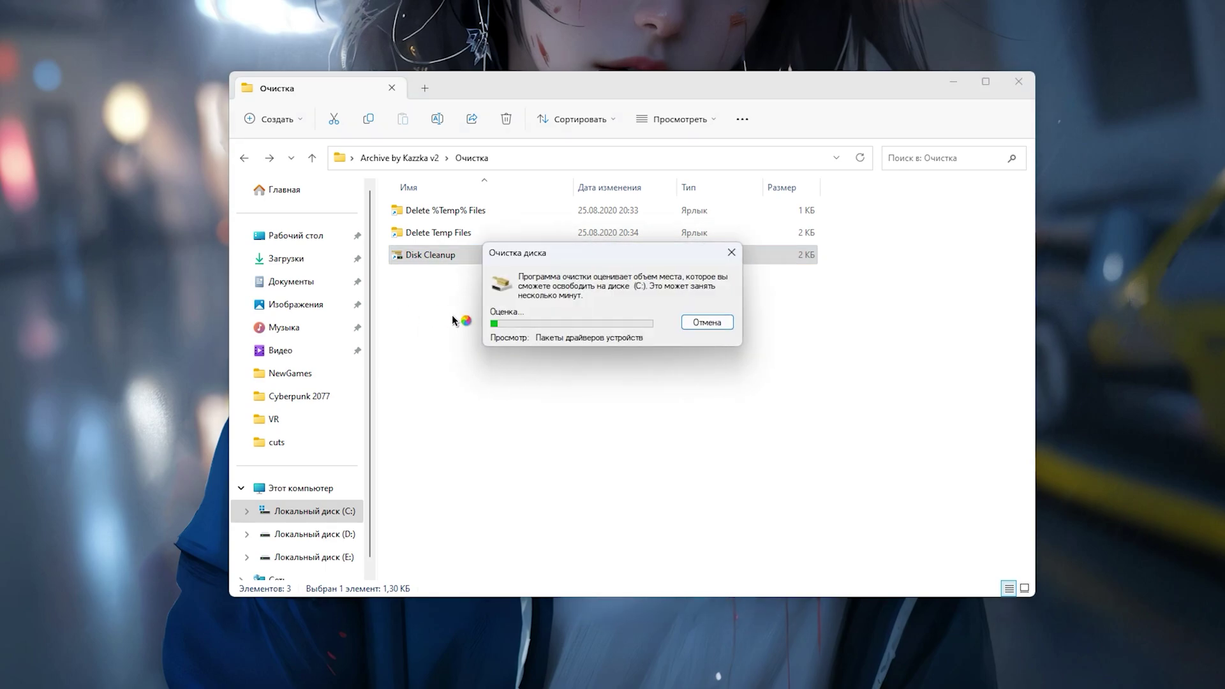
pyautogui.scroll(-5, 324, 185)
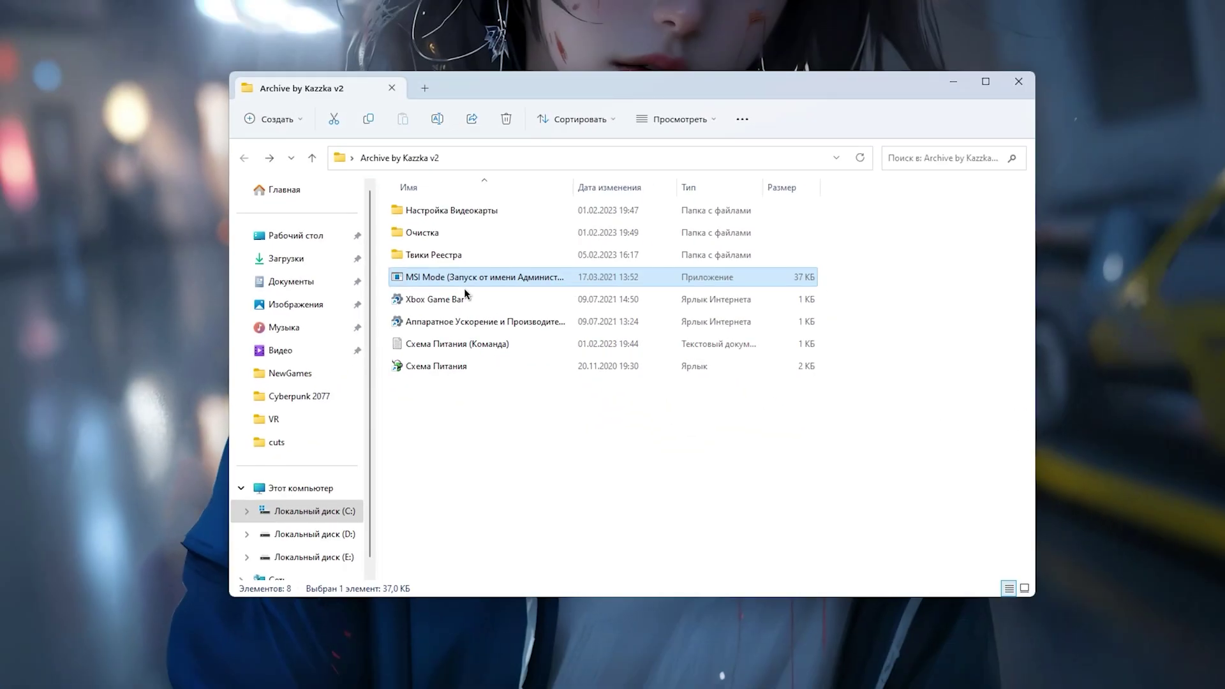
# Run the MSI Mode utility from the archive folder as administrator
pyautogui.rightClick(473, 273)
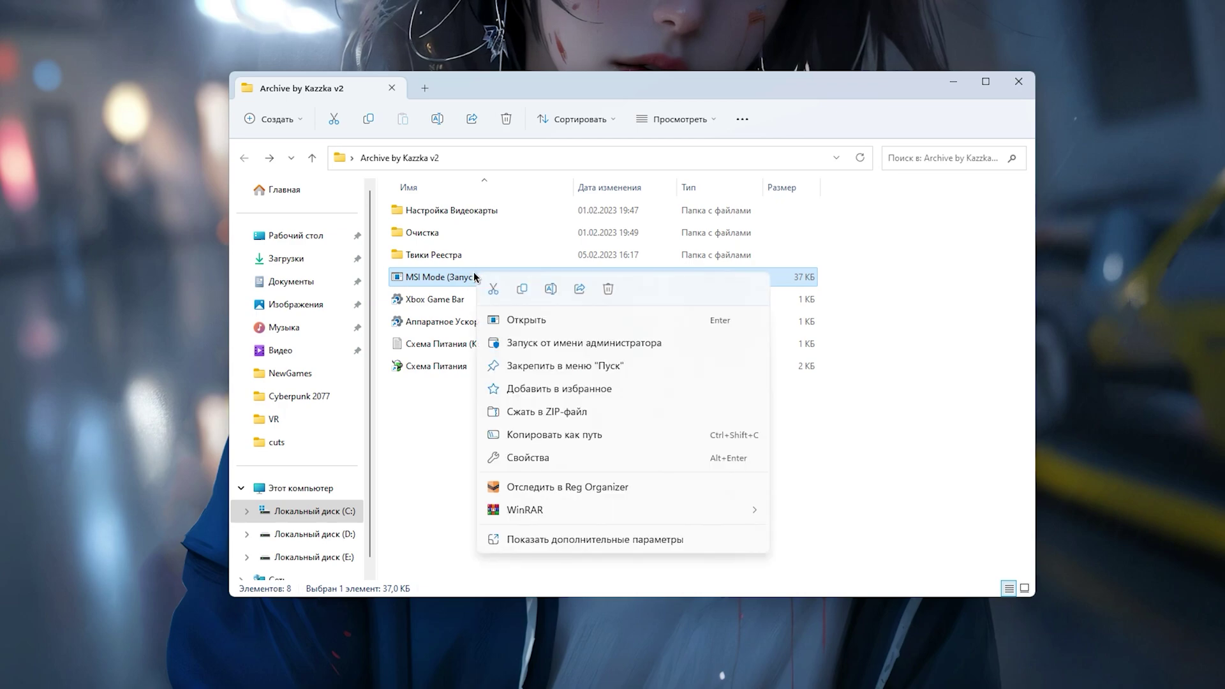
pyautogui.click(565, 342)
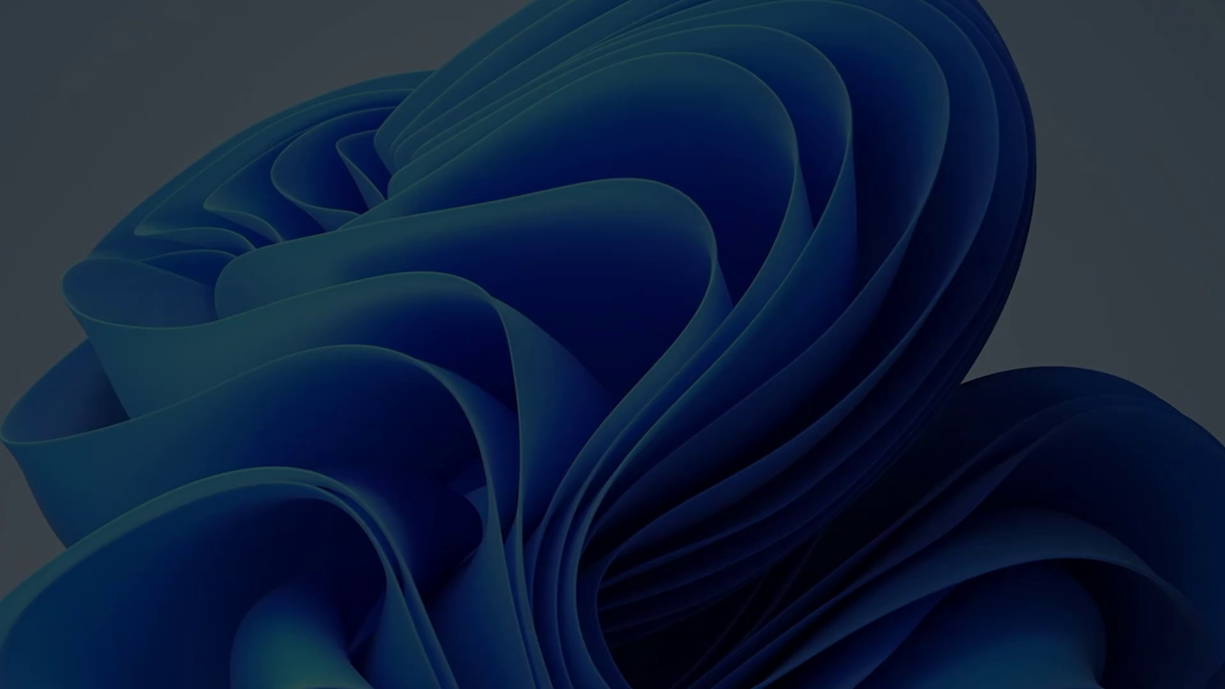
pyautogui.click(533, 438)
# Set the interrupt priority of the NVIDIA GeForce RTX 3060 Ti to High, apply the change and close the utility
pyautogui.click(359, 295)
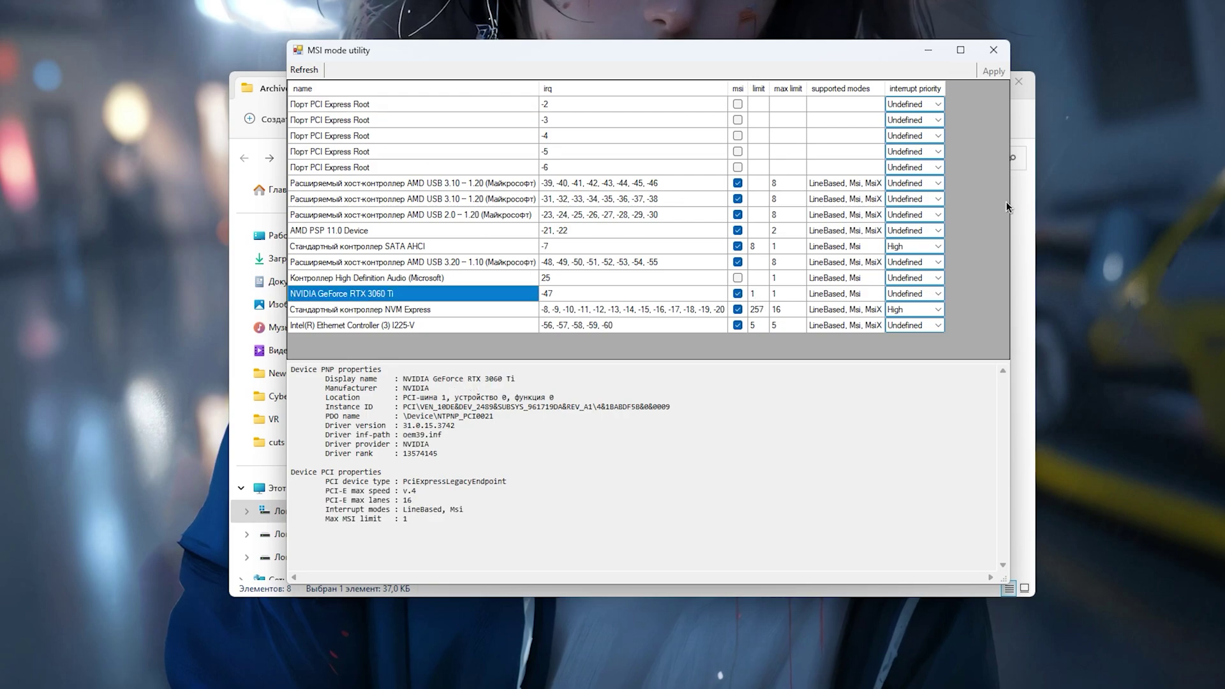
pyautogui.moveTo(915, 89)
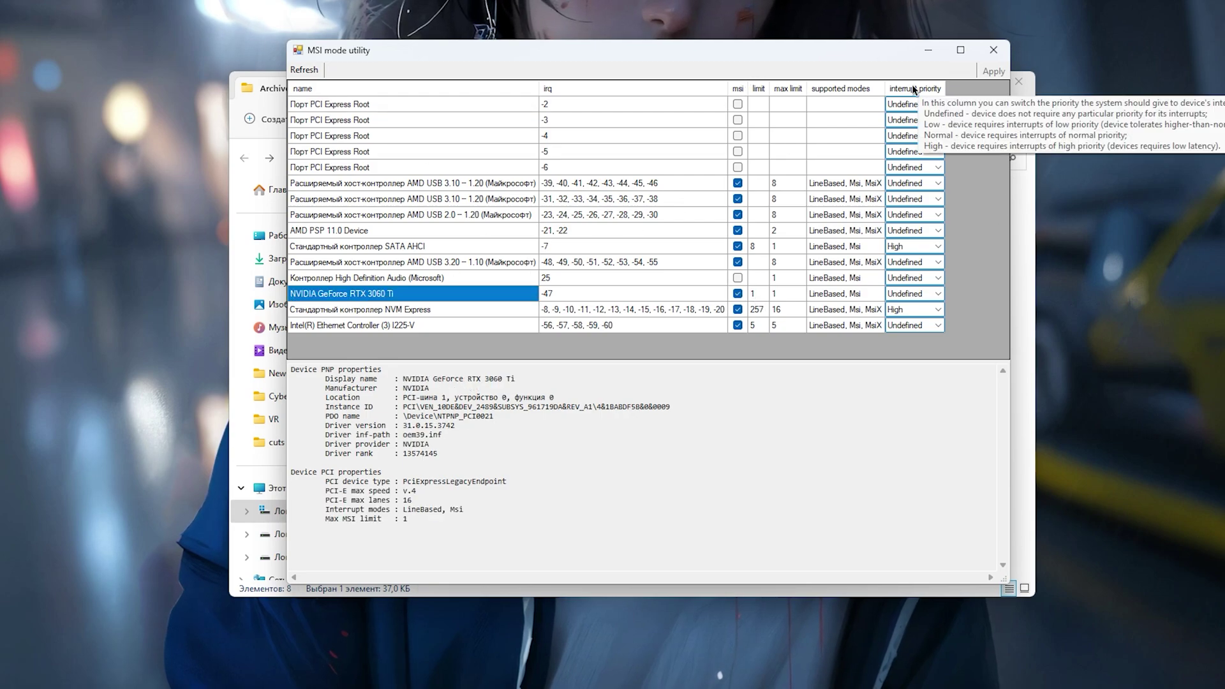
pyautogui.click(937, 294)
pyautogui.click(905, 339)
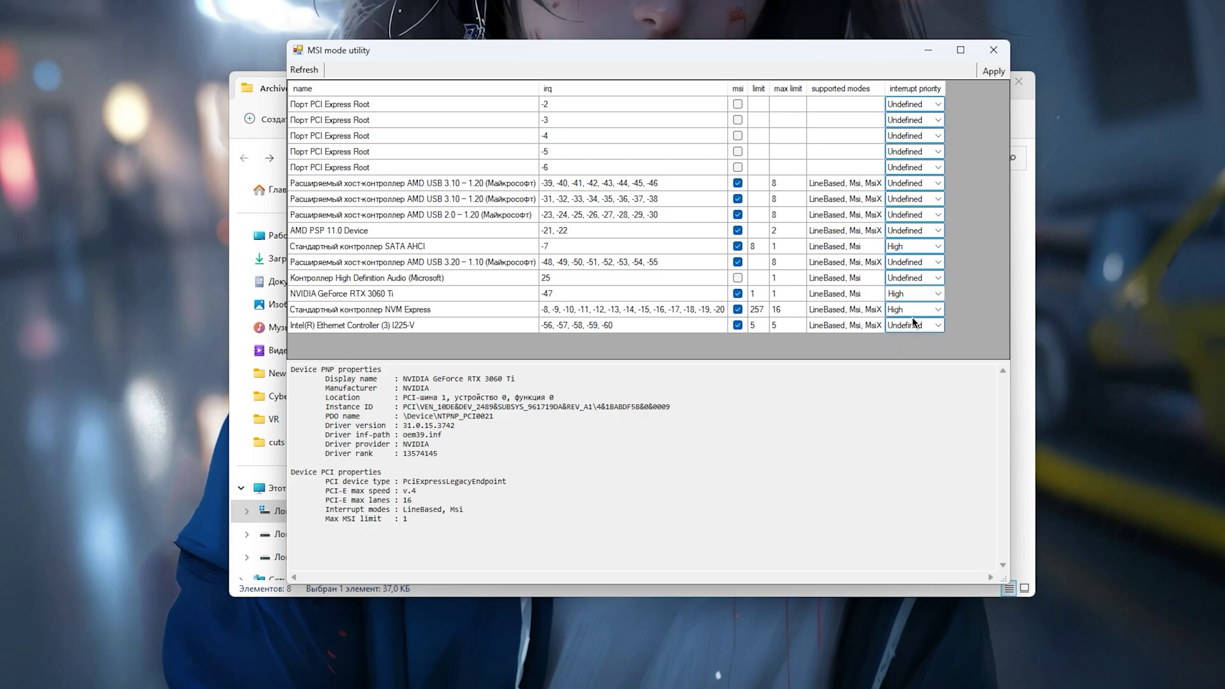
pyautogui.click(928, 293)
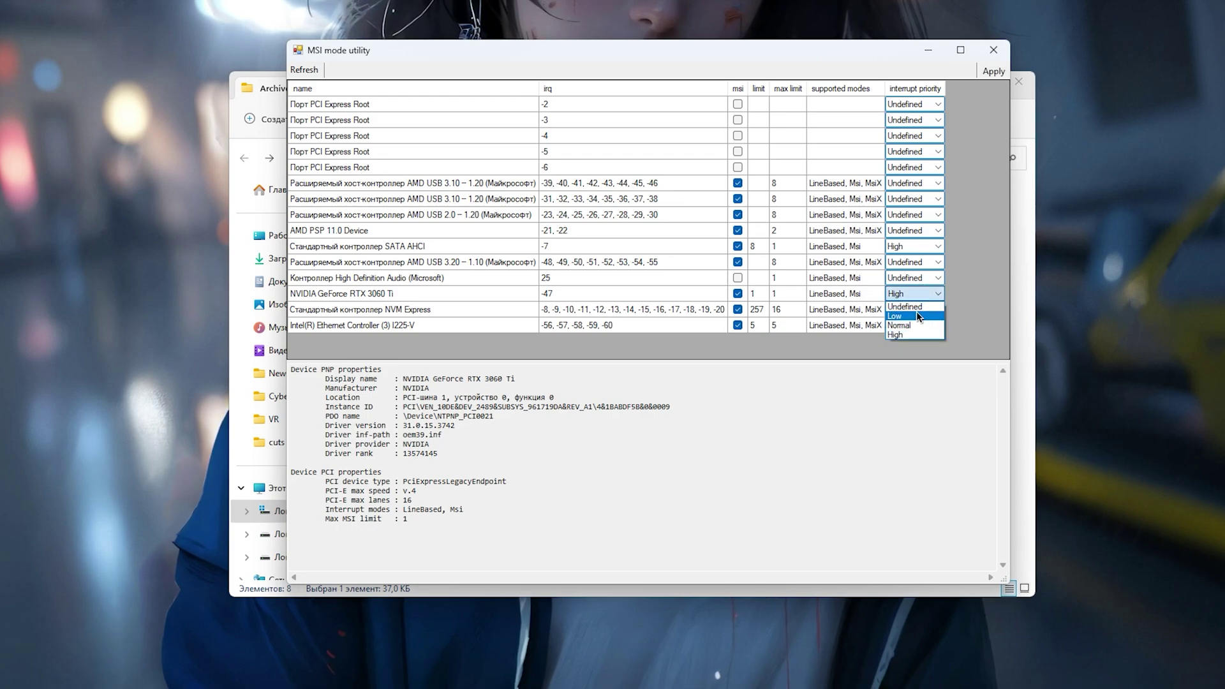
pyautogui.click(987, 71)
pyautogui.click(999, 51)
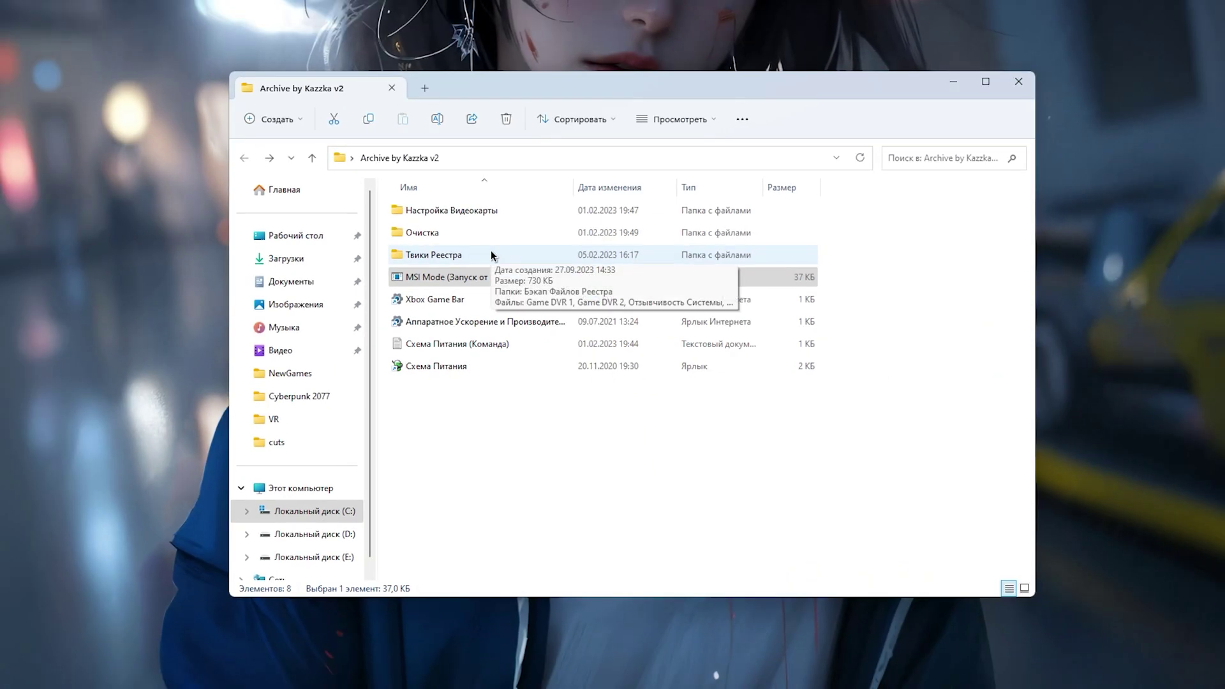
# Open the Твики Реестра folder and its Бэкап Файлов Реестра subfolder, and look over the images in #В картинках
pyautogui.doubleClick(491, 255)
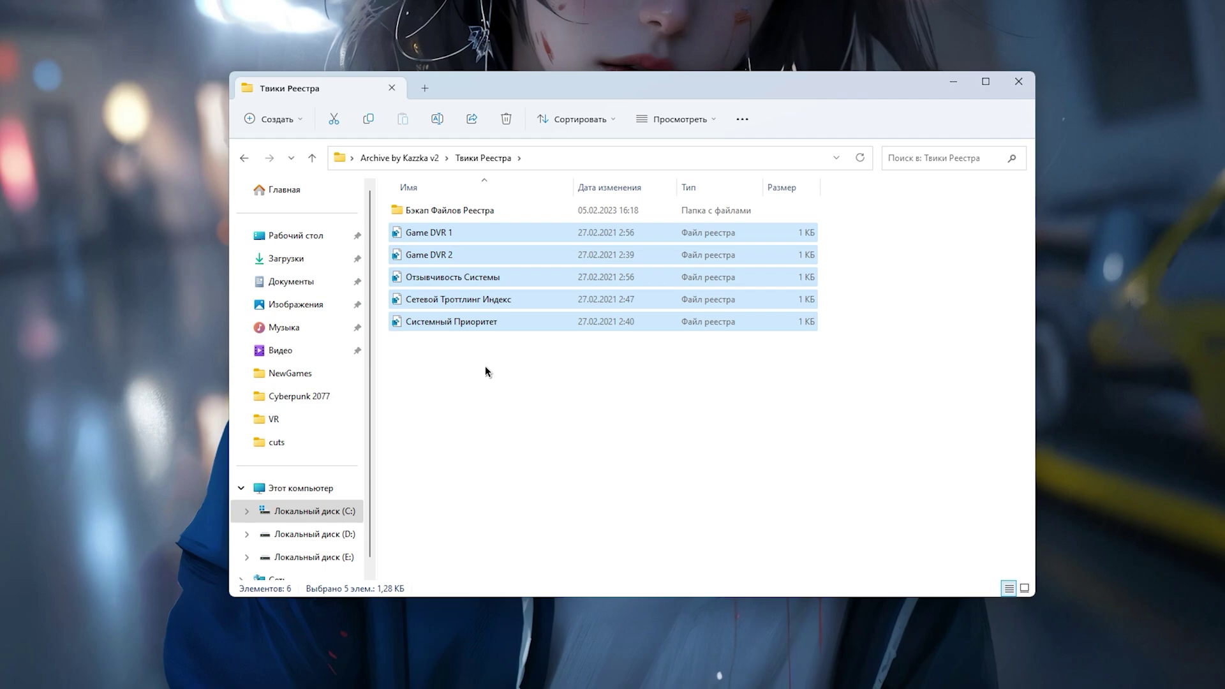
pyautogui.click(485, 357)
pyautogui.doubleClick(482, 210)
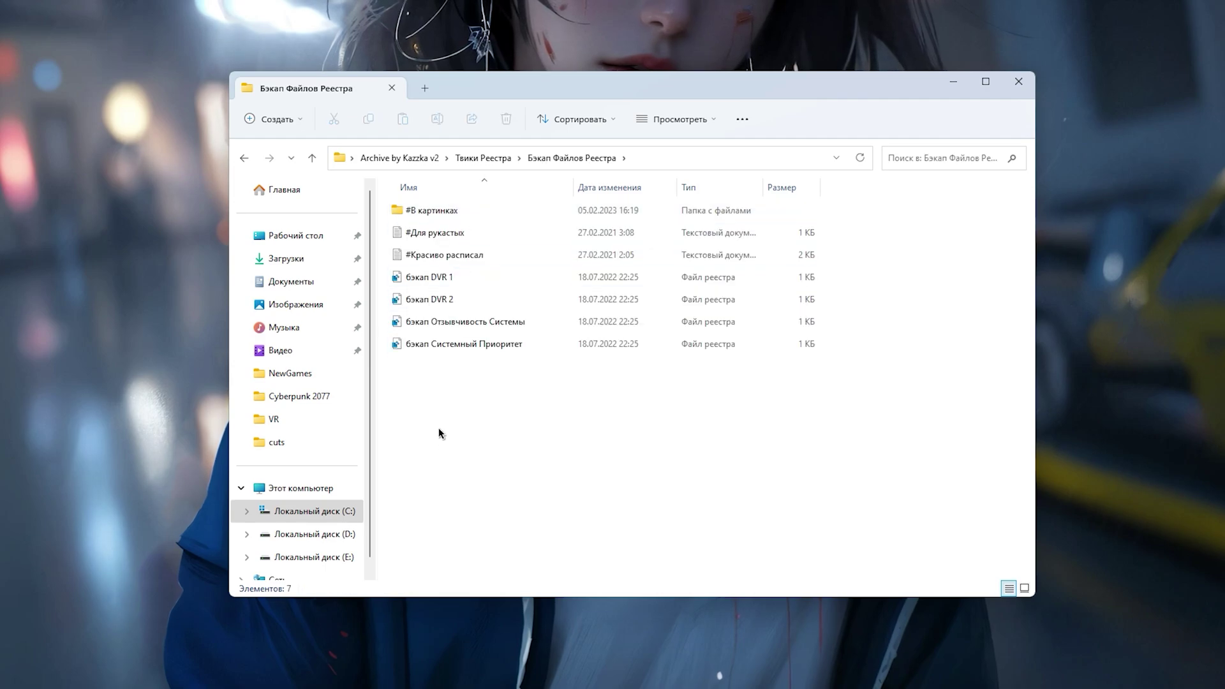
pyautogui.doubleClick(632, 210)
pyautogui.moveTo(421, 323); pyautogui.dragTo(785, 192)
pyautogui.click(622, 386)
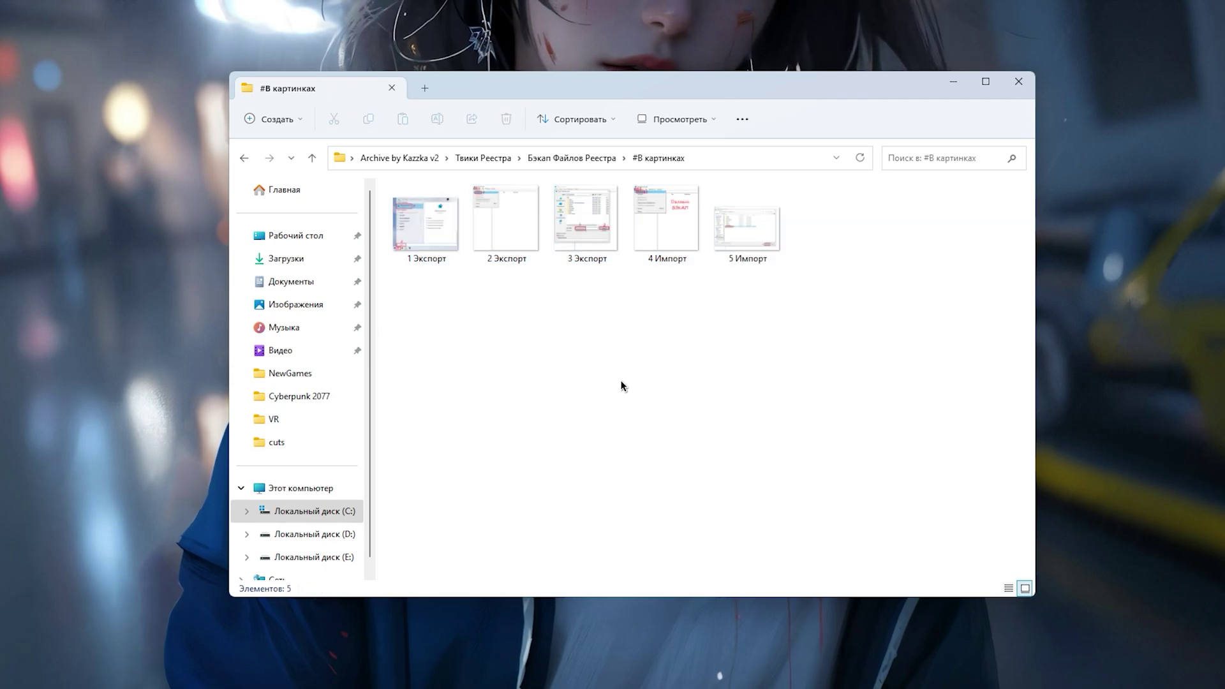
# Look over the text instructions and the registry backup files in Бэкап Файлов Реестра, and return to Твики Реестра
pyautogui.click(249, 160)
pyautogui.click(485, 232)
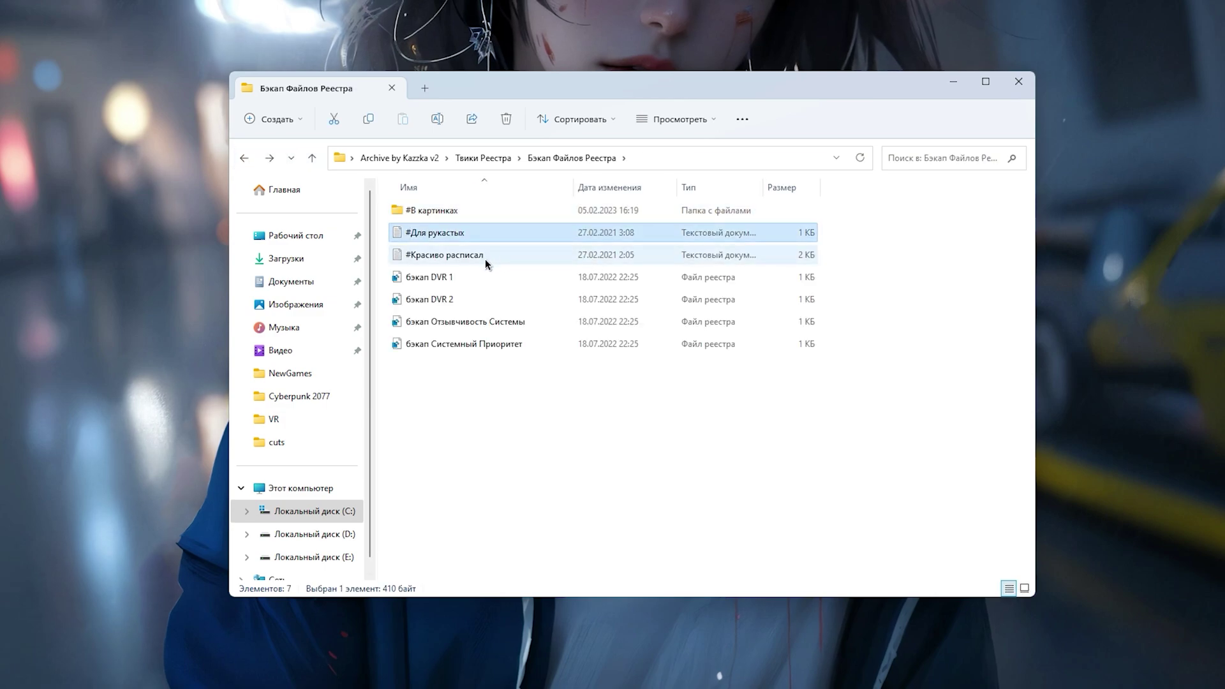
pyautogui.click(485, 259)
pyautogui.moveTo(429, 455); pyautogui.dragTo(461, 268)
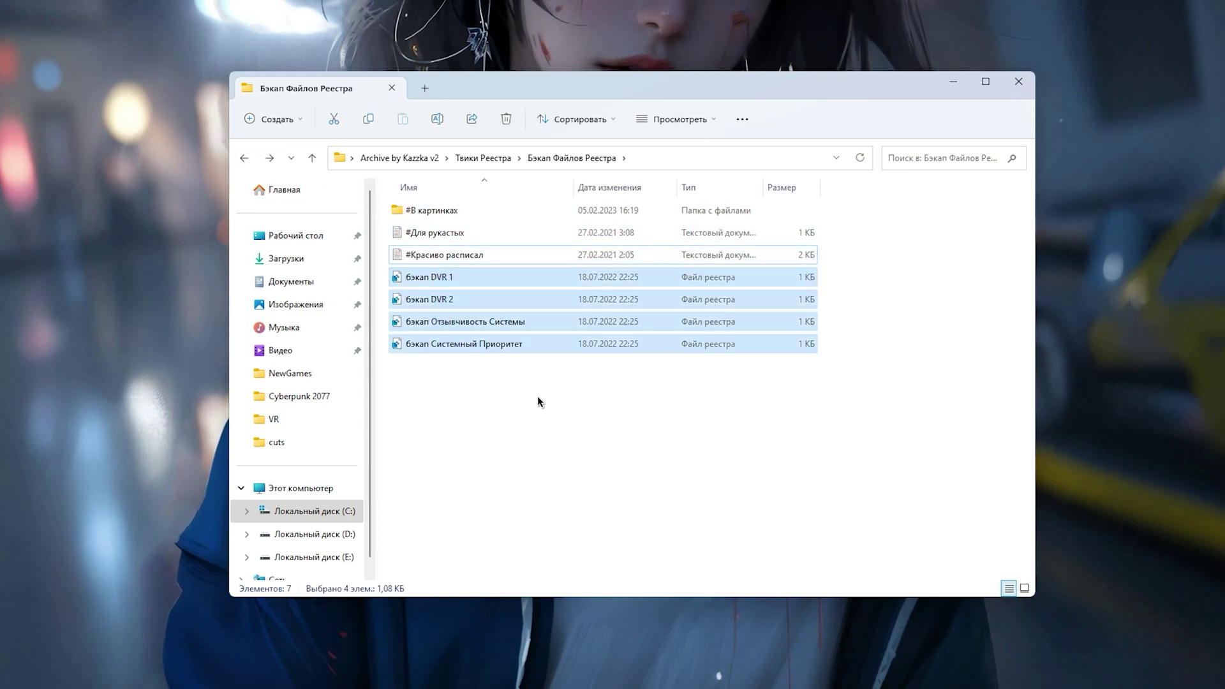
pyautogui.click(245, 158)
# Merge the Game DVR 1 registry file into the Windows registry
pyautogui.click(623, 350)
pyautogui.moveTo(841, 229); pyautogui.dragTo(762, 251)
pyautogui.click(450, 233)
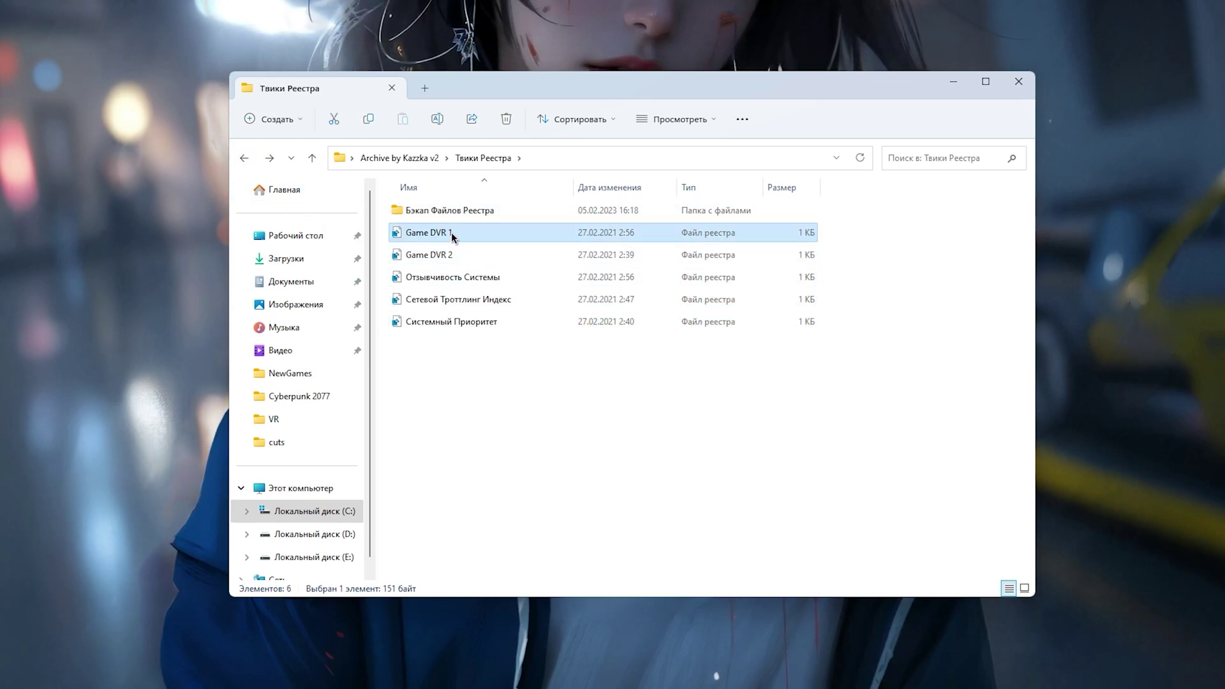
pyautogui.rightClick(450, 233)
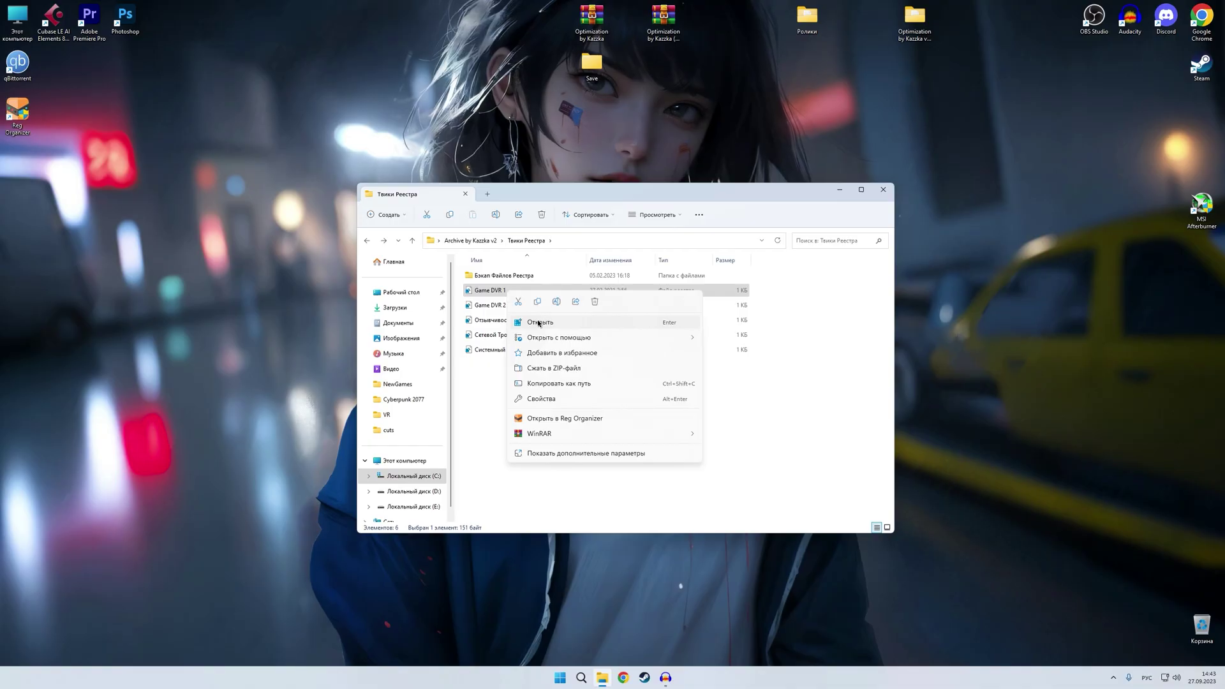
pyautogui.click(585, 453)
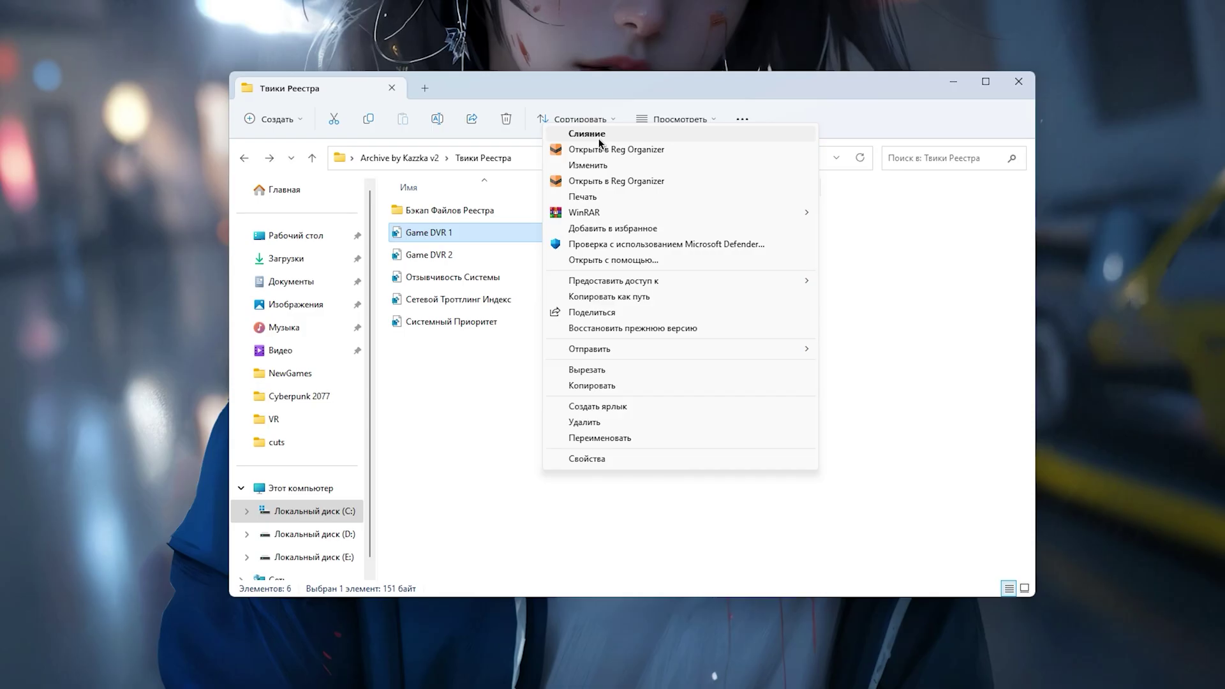
pyautogui.click(599, 136)
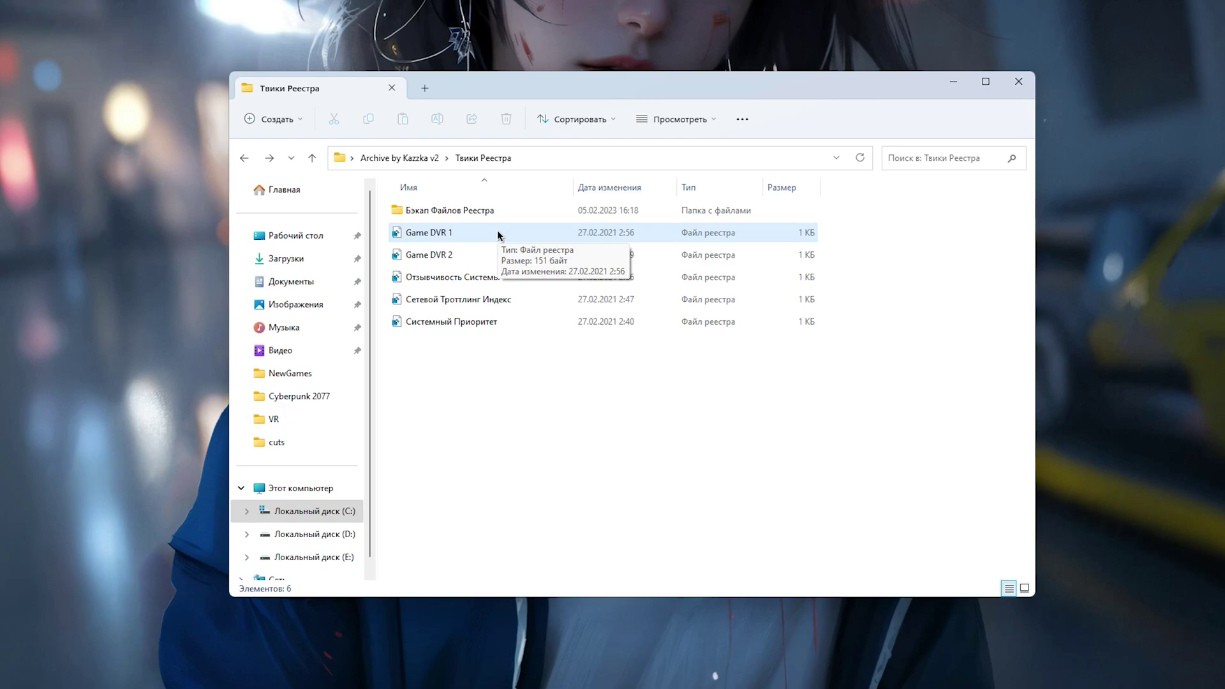
# Go through the registry tweak files one by one, from Game DVR 1 to Системный Приоритет
pyautogui.click(498, 234)
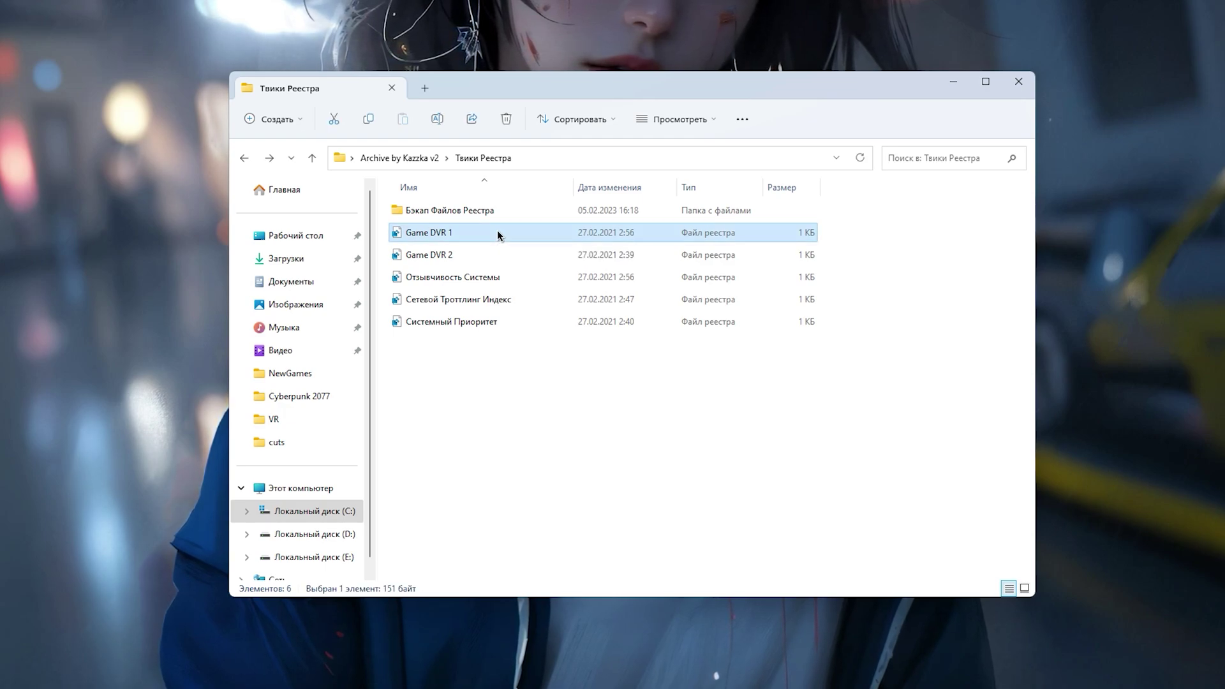
pyautogui.click(466, 255)
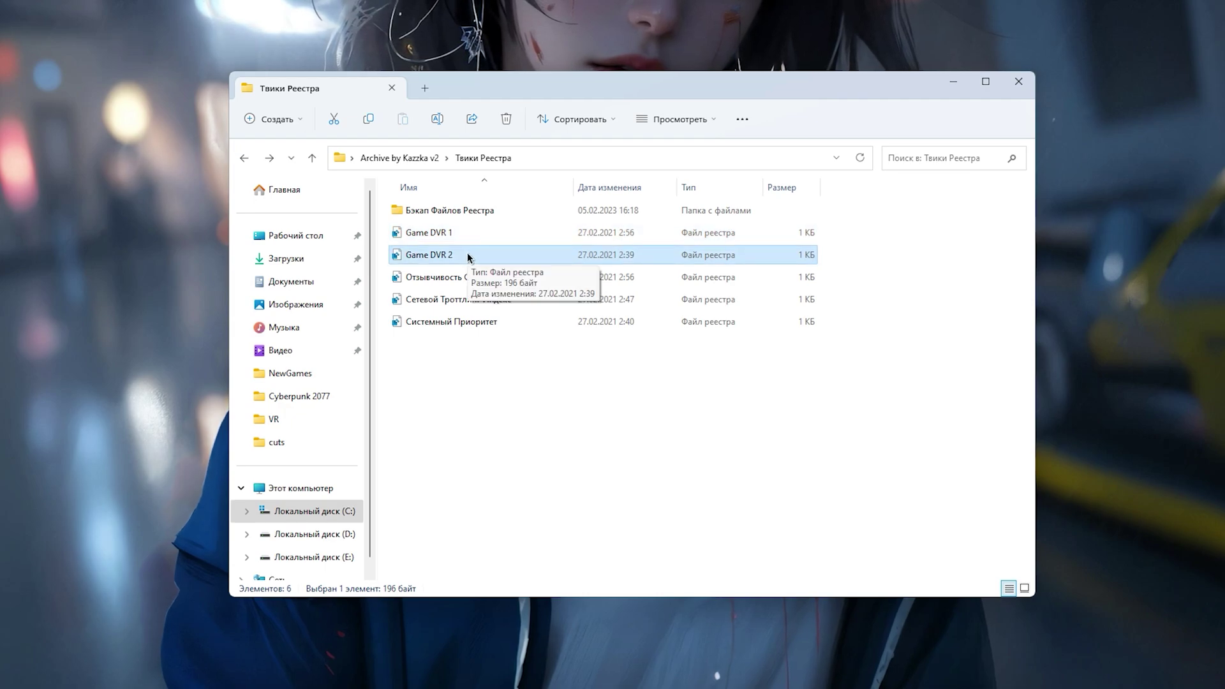
pyautogui.rightClick(467, 254)
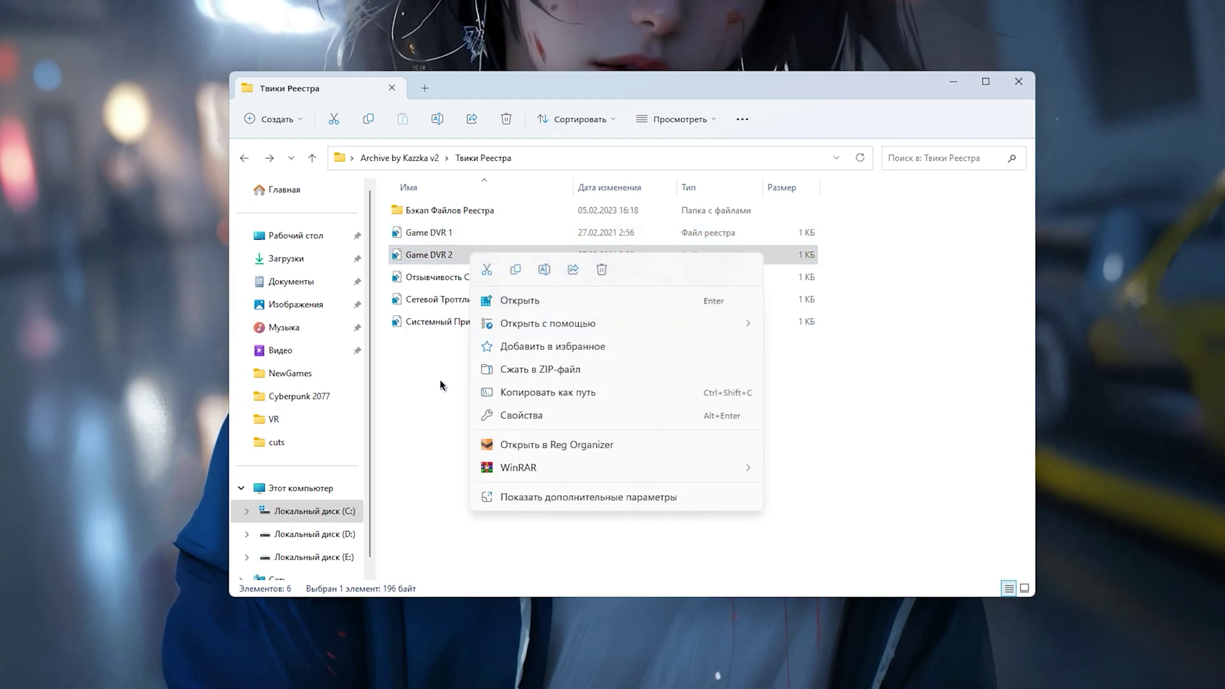
pyautogui.click(462, 278)
pyautogui.rightClick(464, 281)
pyautogui.press('Escape')
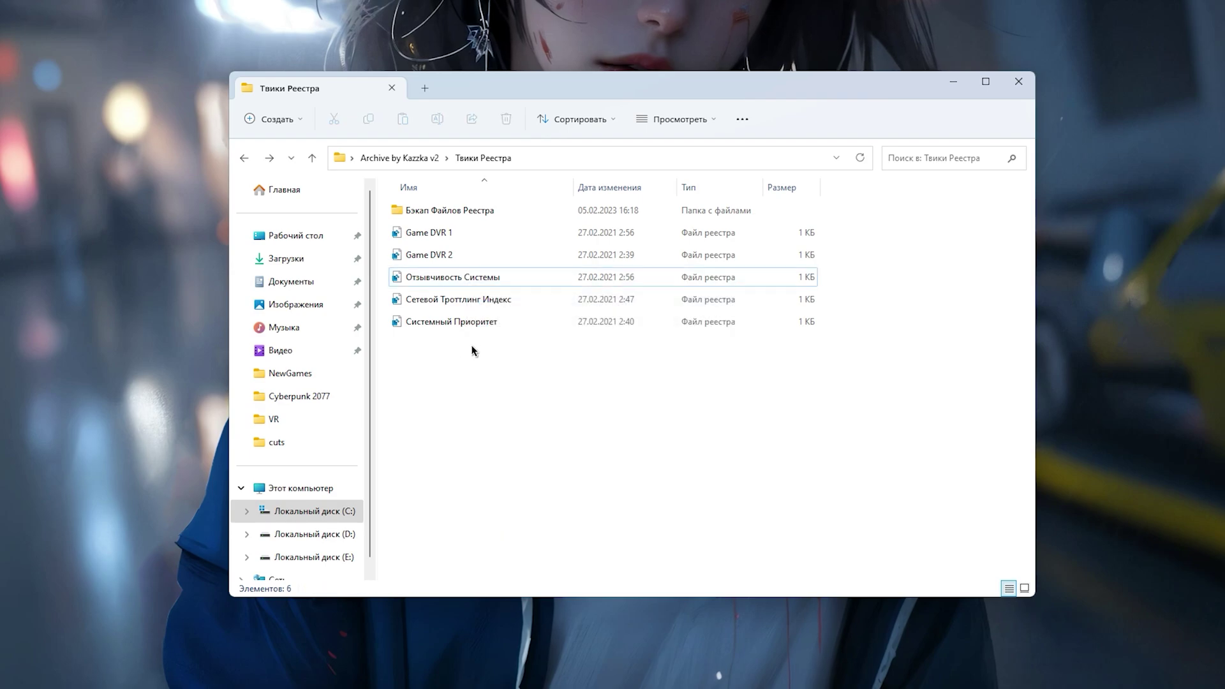
pyautogui.click(467, 300)
pyautogui.click(486, 321)
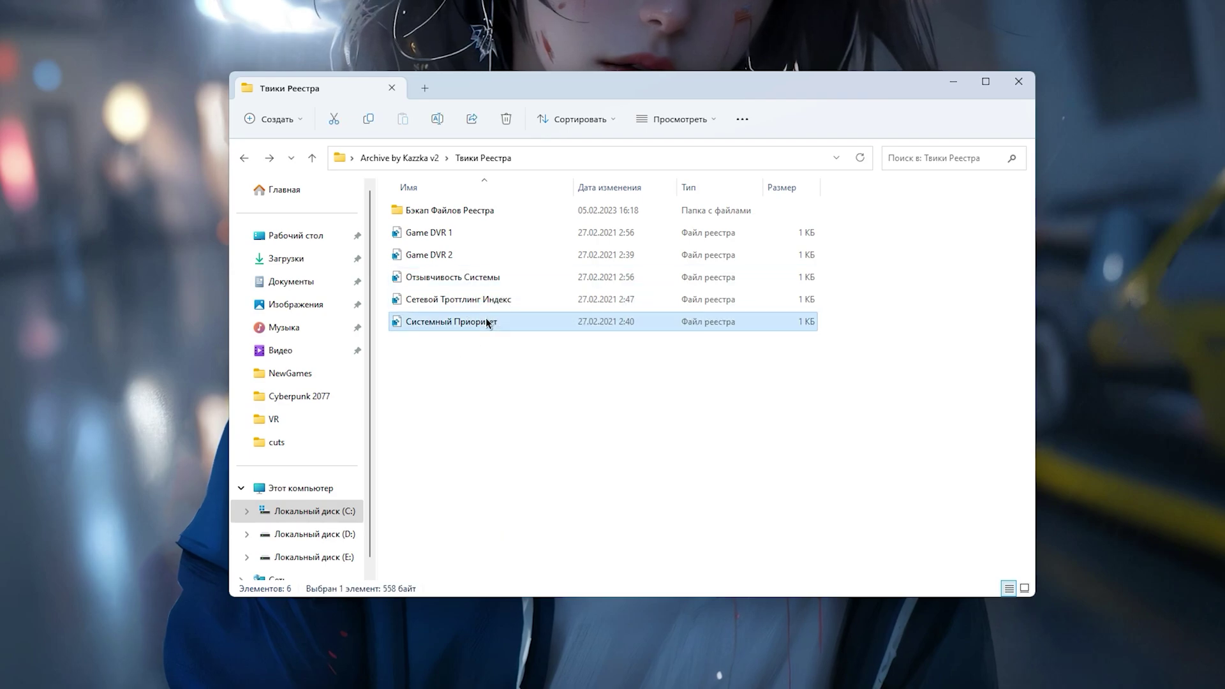
# Return to the Archive by Kazzka v2 folder, open its Xbox Game Bar shortcut, and go on to the Записи settings under Игры
pyautogui.rightClick(485, 319)
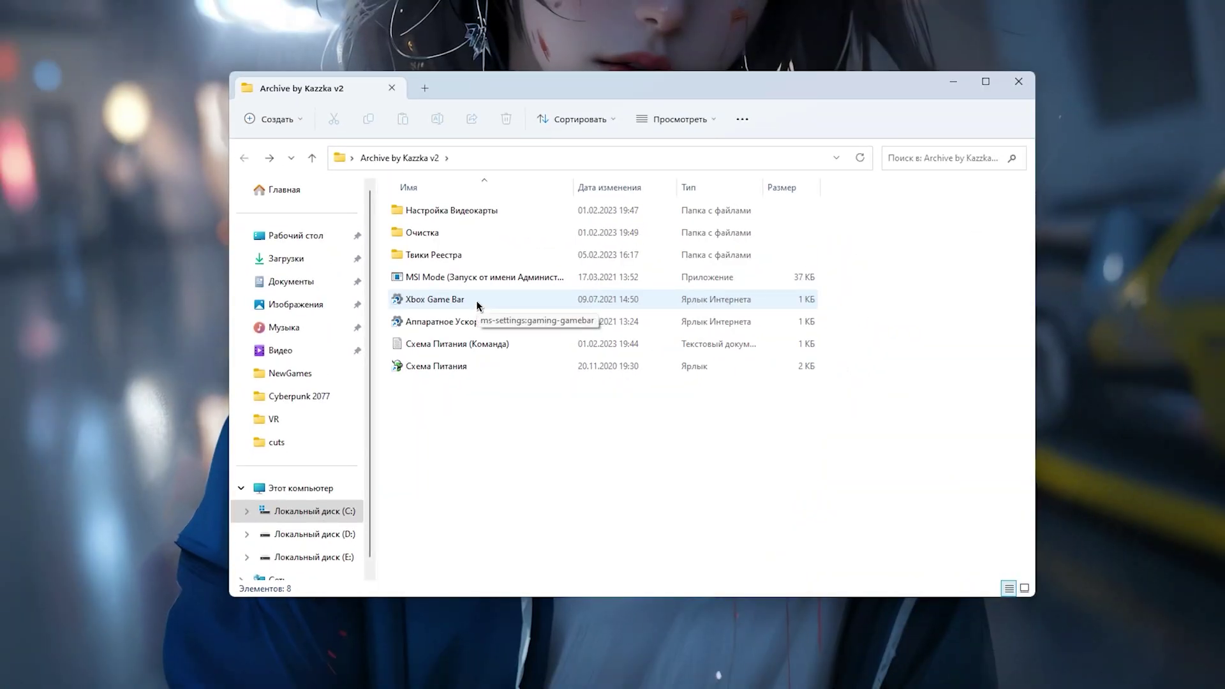
pyautogui.doubleClick(477, 305)
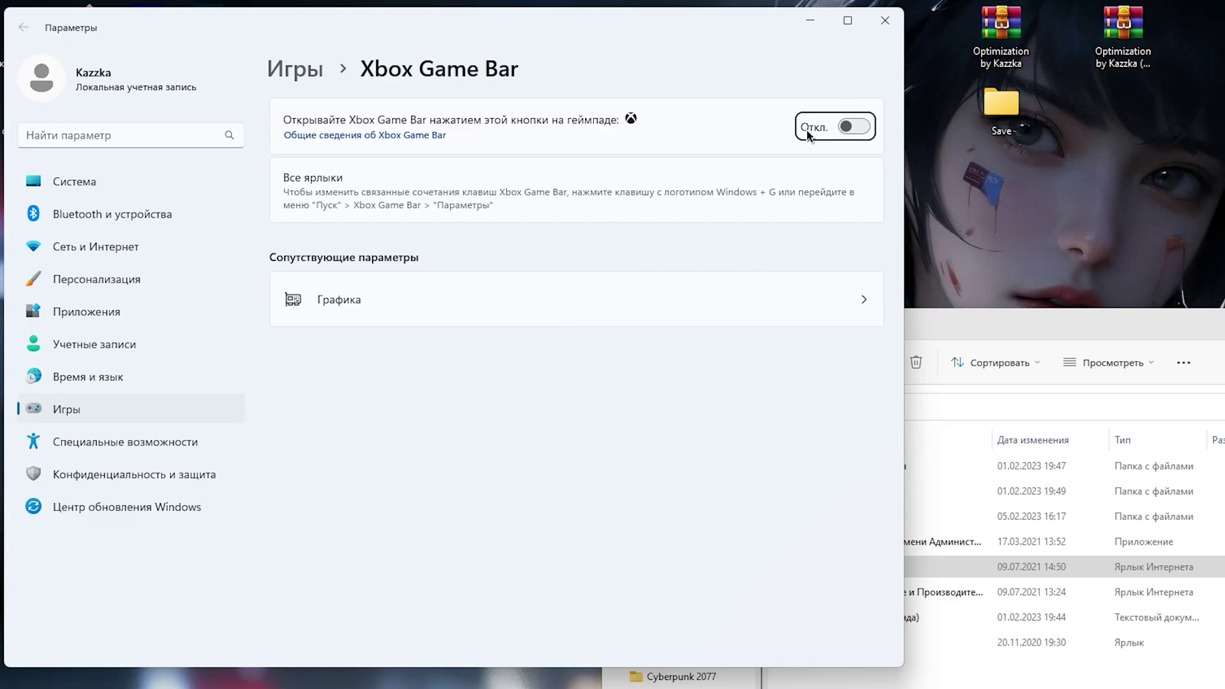
pyautogui.click(306, 71)
pyautogui.click(500, 195)
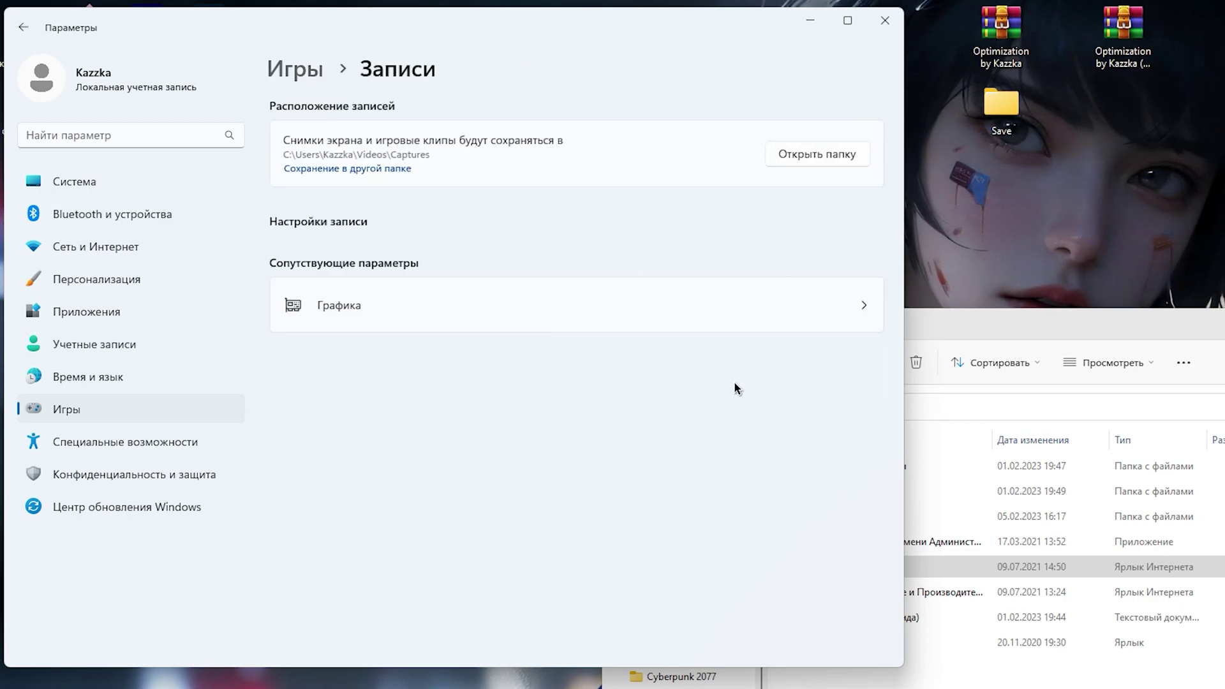
# Look over the registry files in the Твики Реестра folder and return to Archive by Kazzka v2
pyautogui.doubleClick(957, 517)
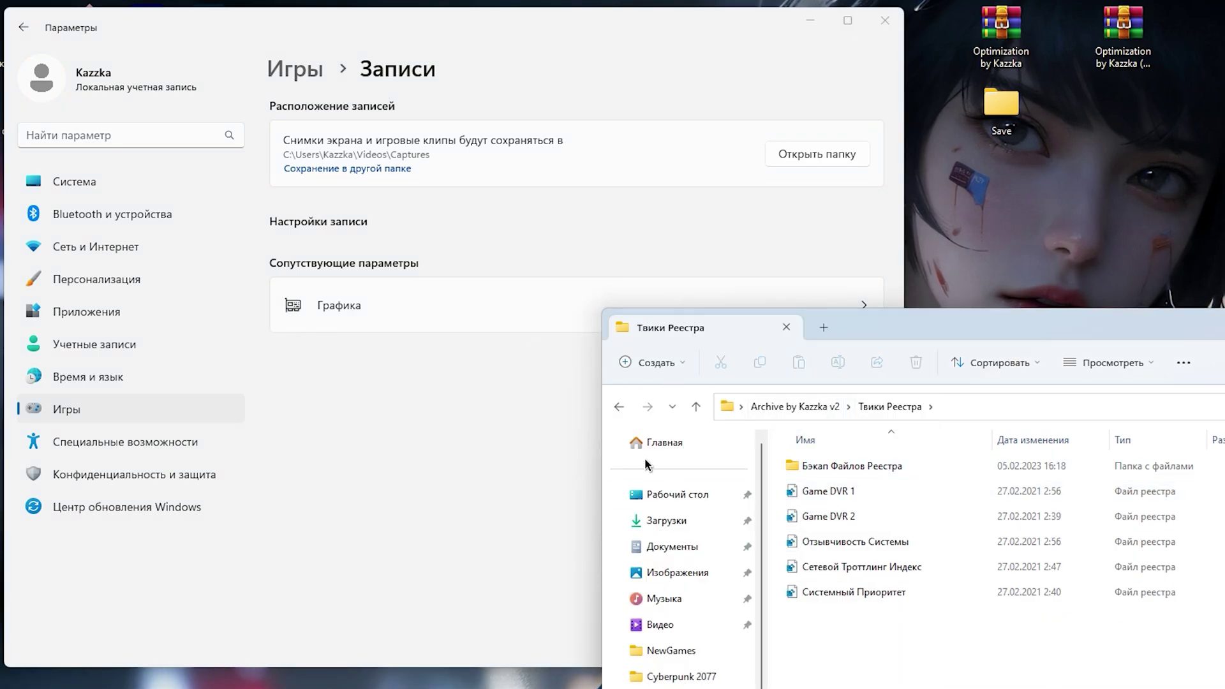
pyautogui.click(618, 406)
pyautogui.click(542, 268)
# Open the Игровой режим settings under Игры and check the Режим игры switch
pyautogui.click(314, 68)
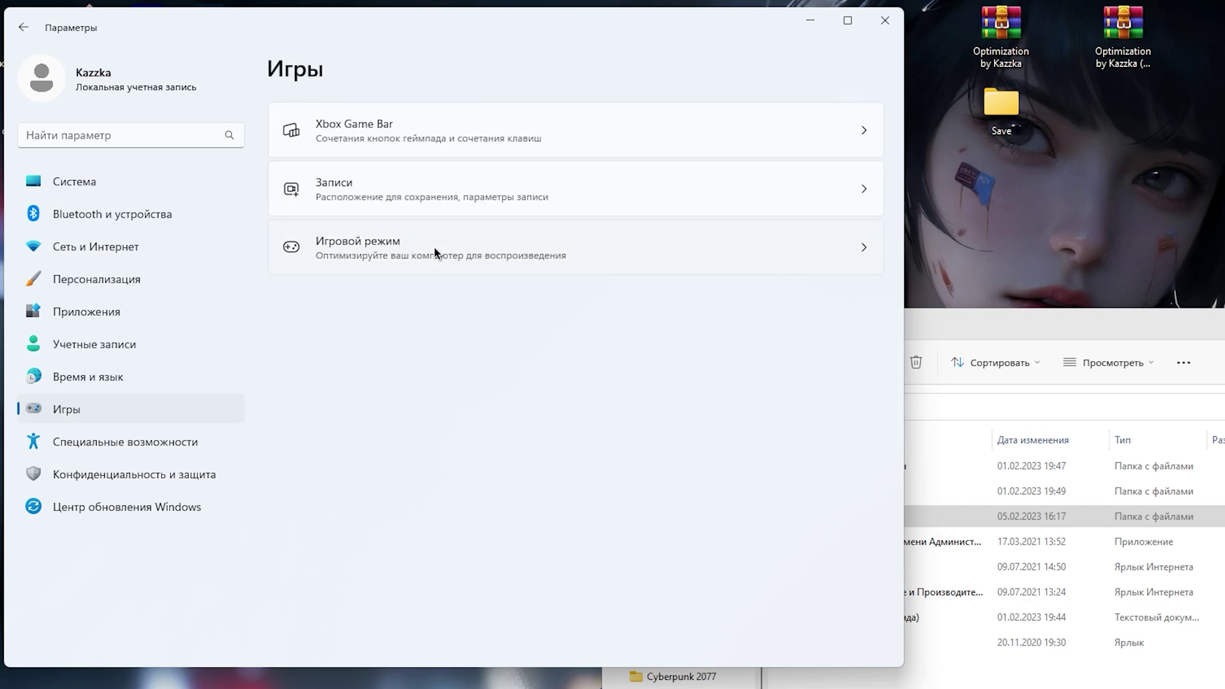
pyautogui.click(437, 251)
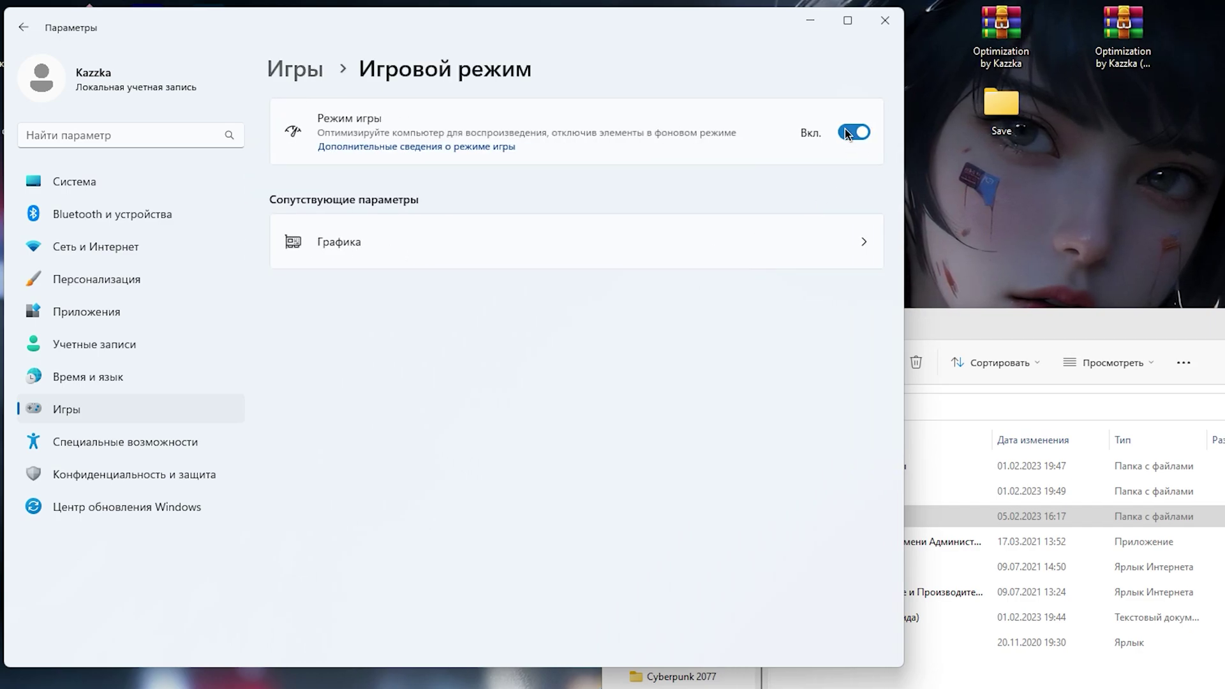
pyautogui.hotkey('alt', 'Left')
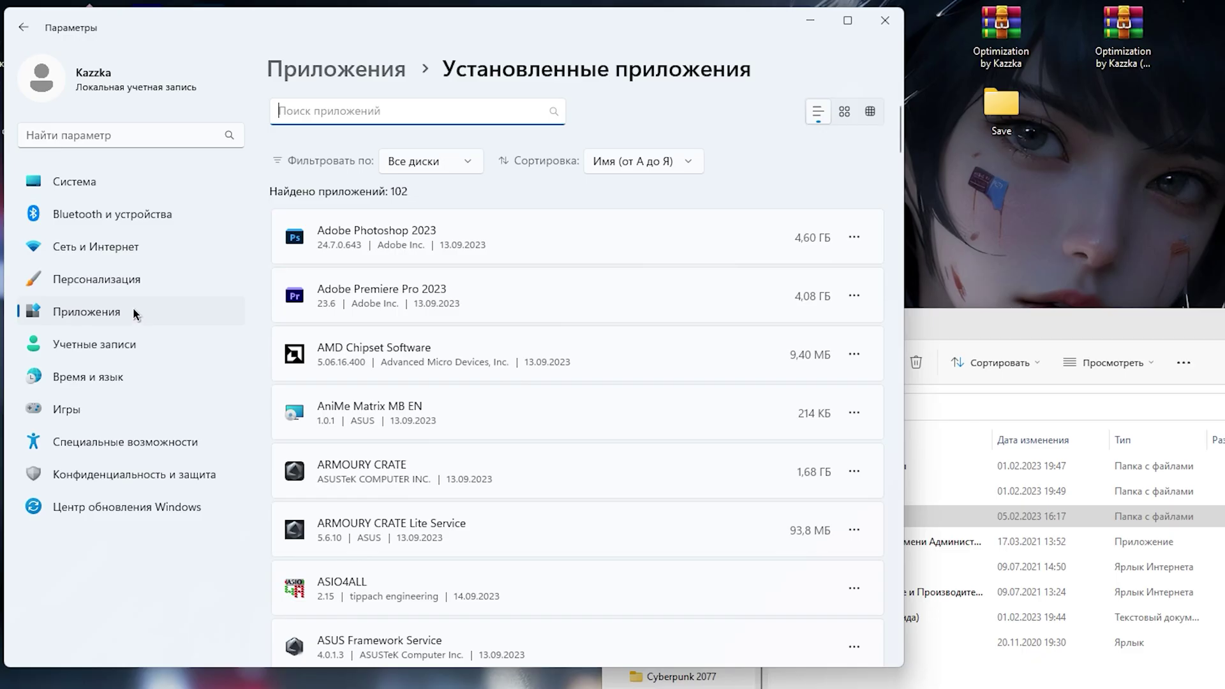
# Look over the list of installed programs in Установленные приложения under Приложения
pyautogui.click(102, 183)
pyautogui.click(319, 72)
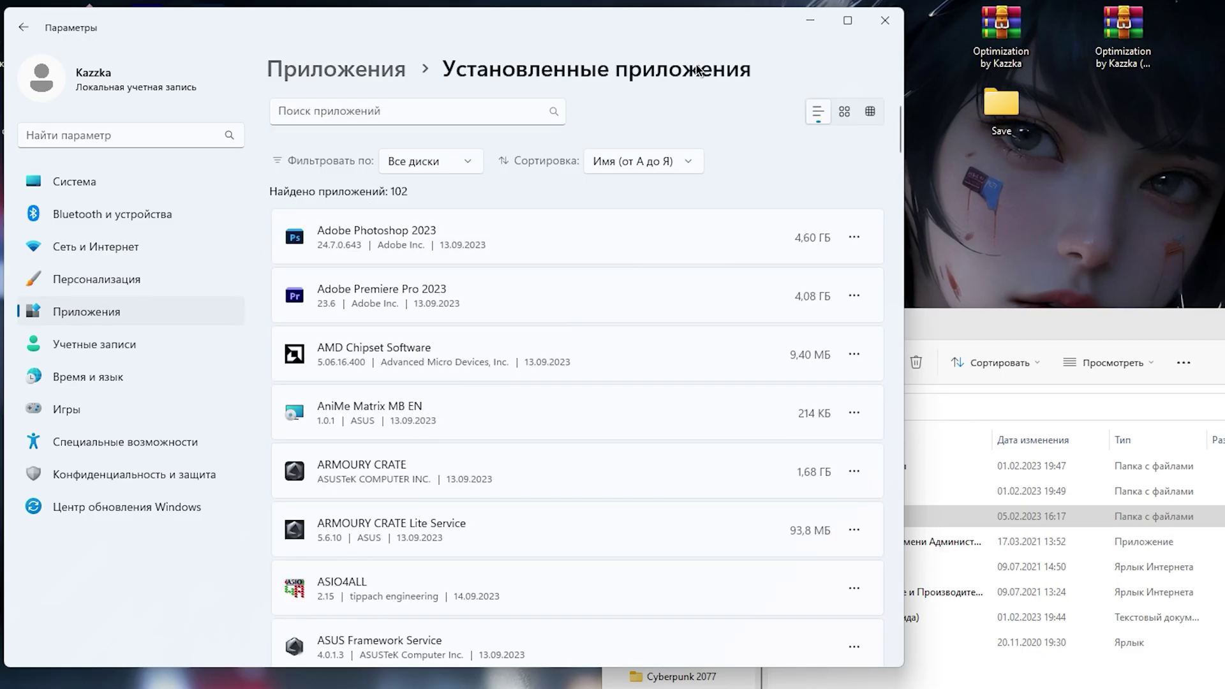
pyautogui.click(854, 237)
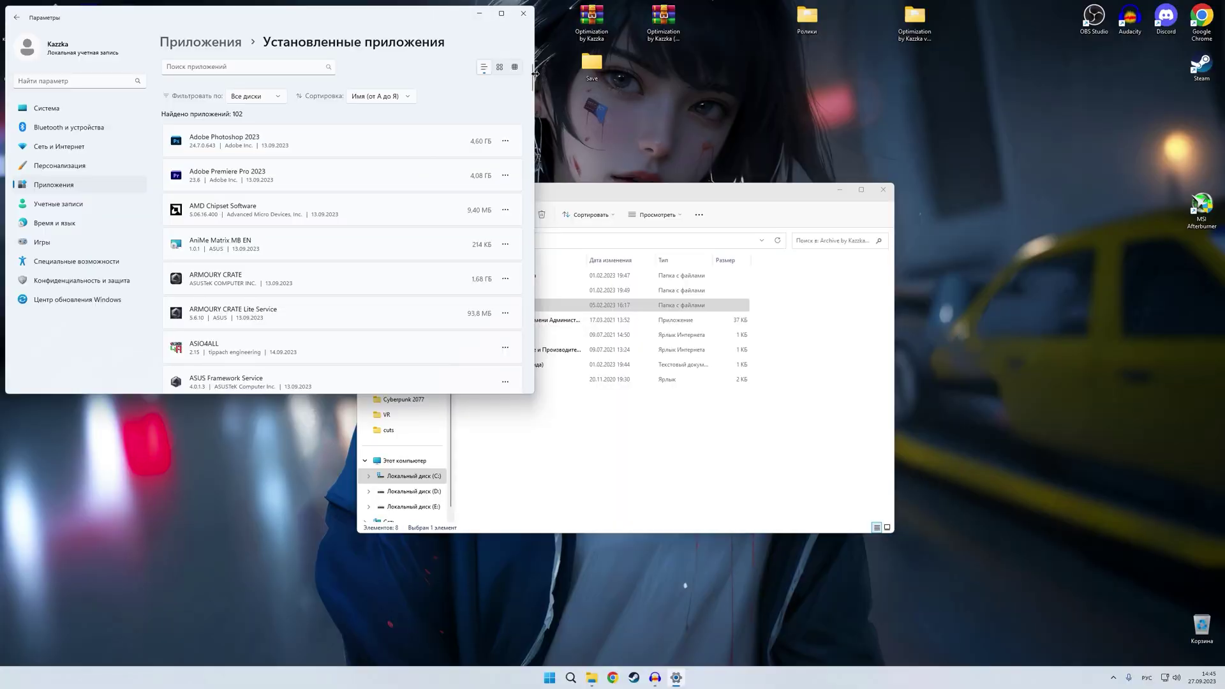
pyautogui.scroll(-2, 890, 155)
pyautogui.moveTo(529, 93); pyautogui.dragTo(515, 69)
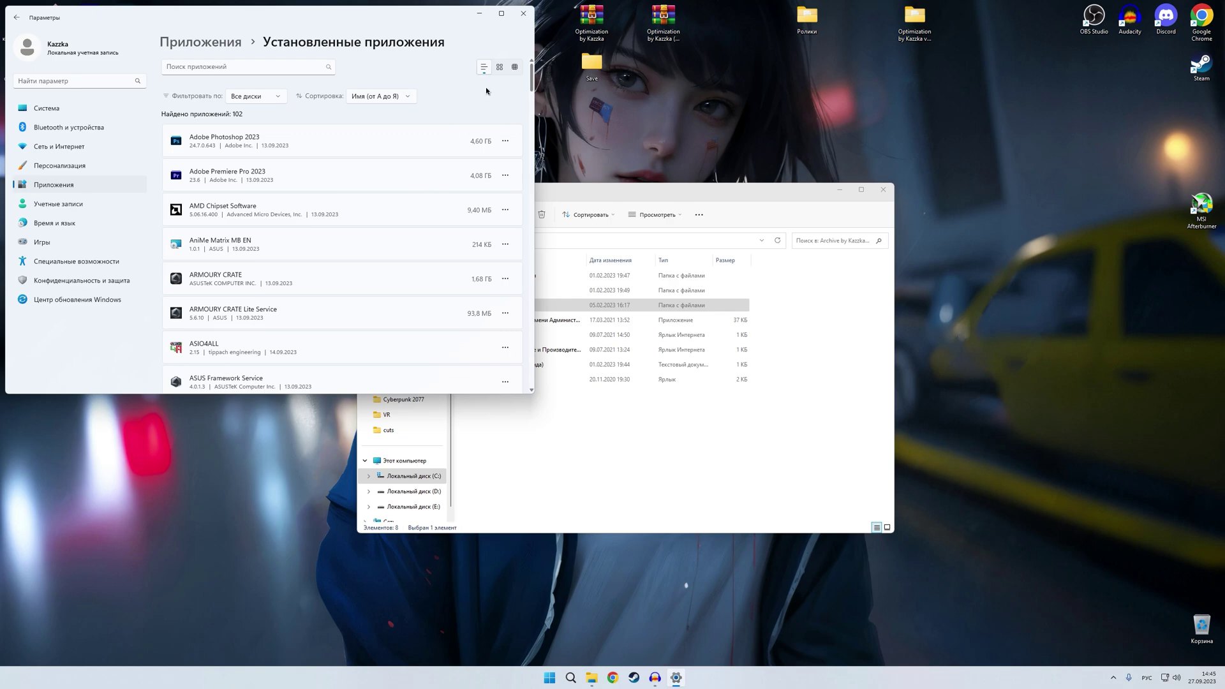